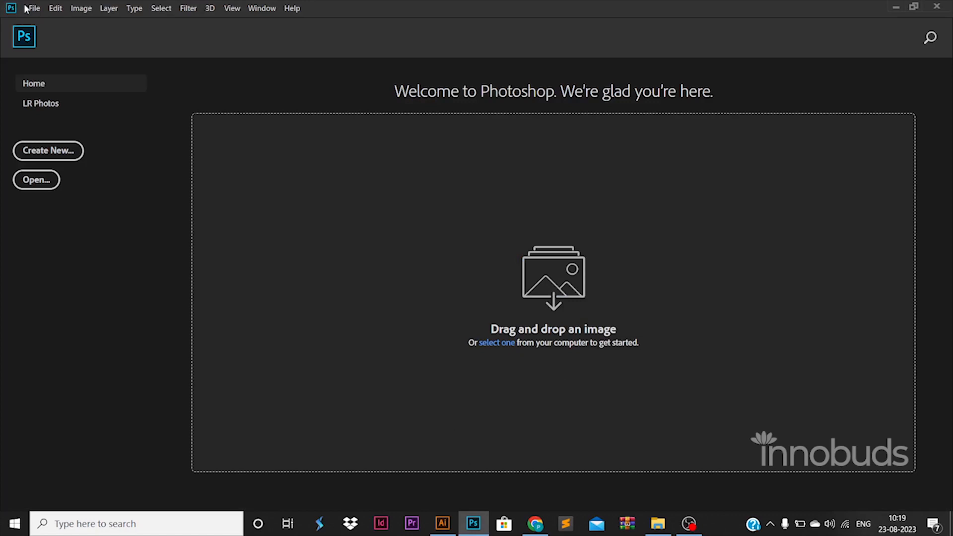
# Step: Create a new blank document 1500 px wide and 1500 px high
pyautogui.click(29, 9)
pyautogui.click(37, 22)
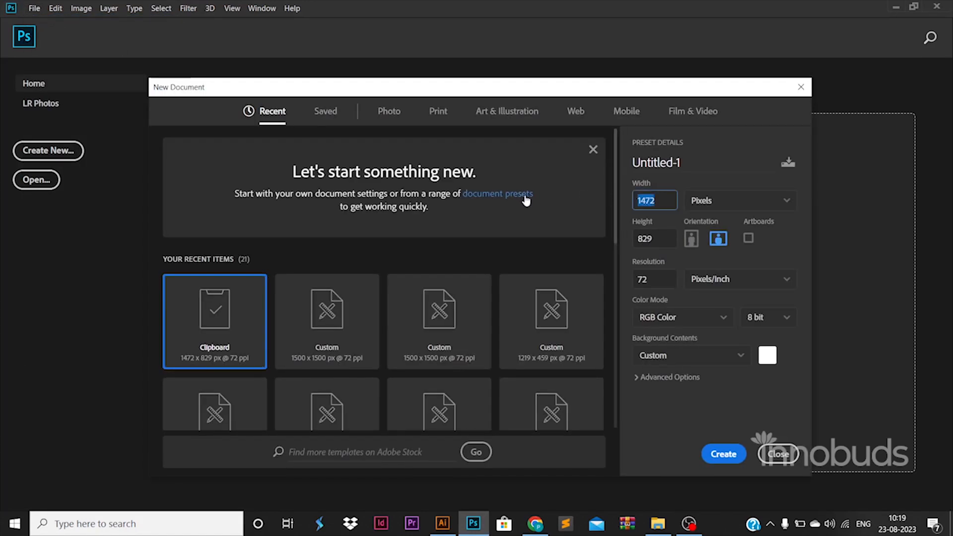
pyautogui.write('1500')
pyautogui.press('Tab')
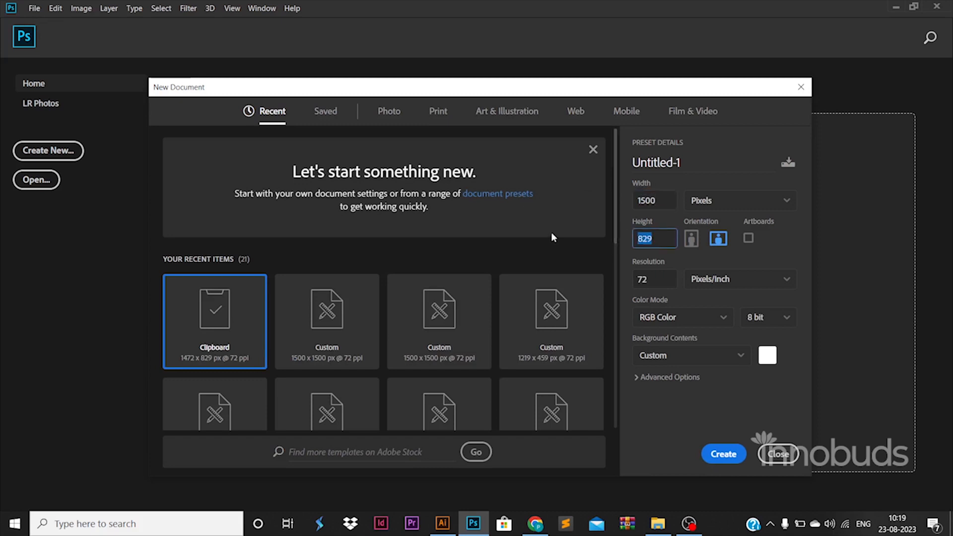
pyautogui.write('1500')
pyautogui.click(722, 453)
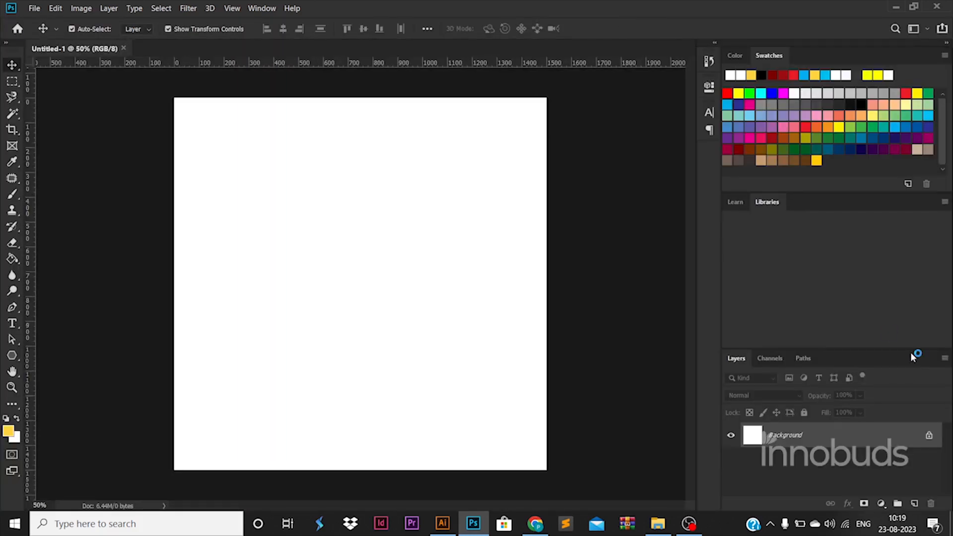
# Step: Unlock the Background layer and place four margin guides just inside each canvas edge
pyautogui.click(929, 434)
pyautogui.moveTo(29, 380); pyautogui.dragTo(185, 378)
pyautogui.moveTo(29, 405); pyautogui.dragTo(534, 389)
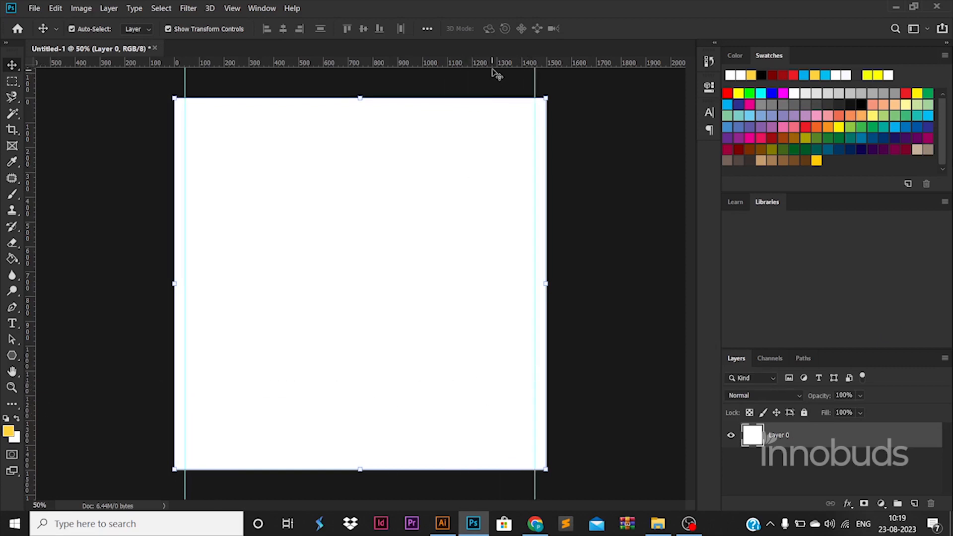
pyautogui.moveTo(495, 63); pyautogui.dragTo(517, 458)
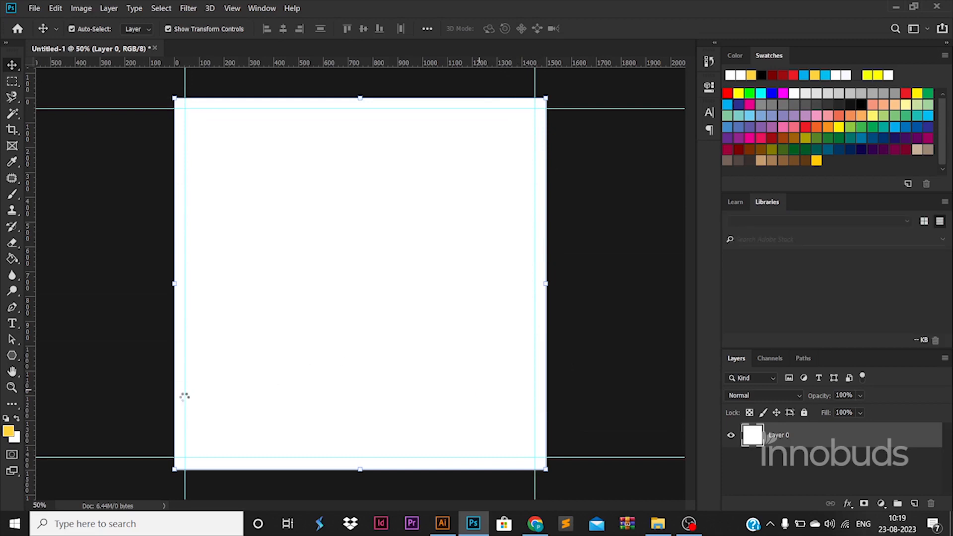
pyautogui.moveTo(185, 395); pyautogui.dragTo(186, 397)
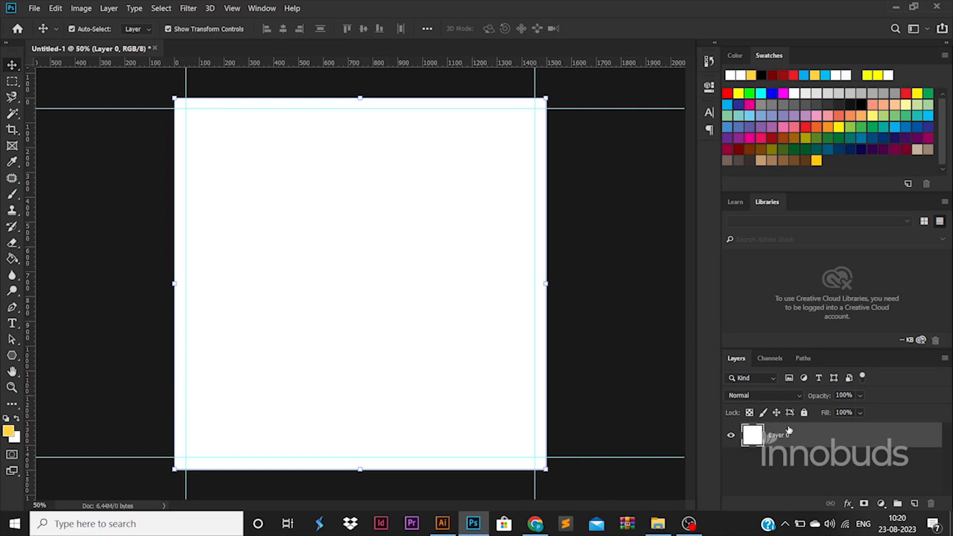
# Step: Apply a red Gradient Overlay layer style to Layer 0
pyautogui.doubleClick(852, 433)
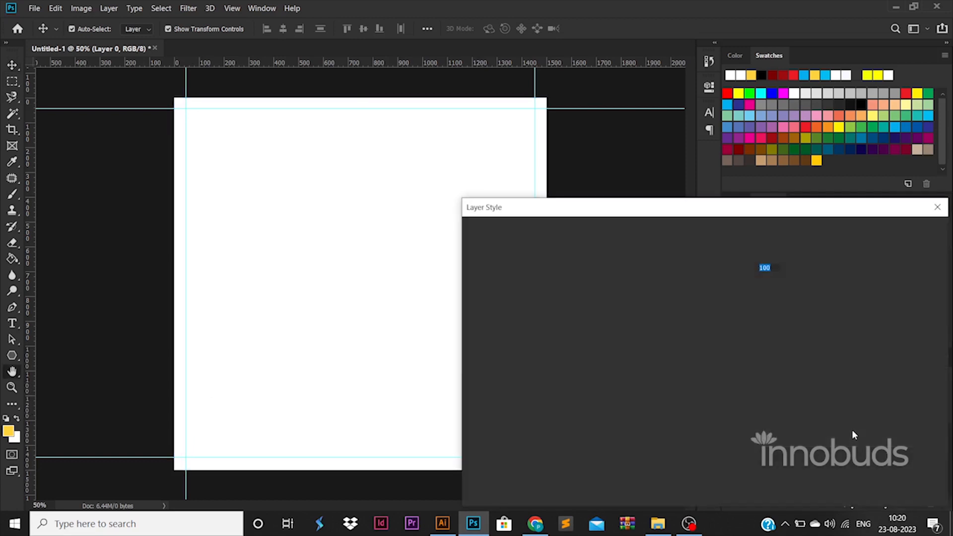
pyautogui.click(549, 395)
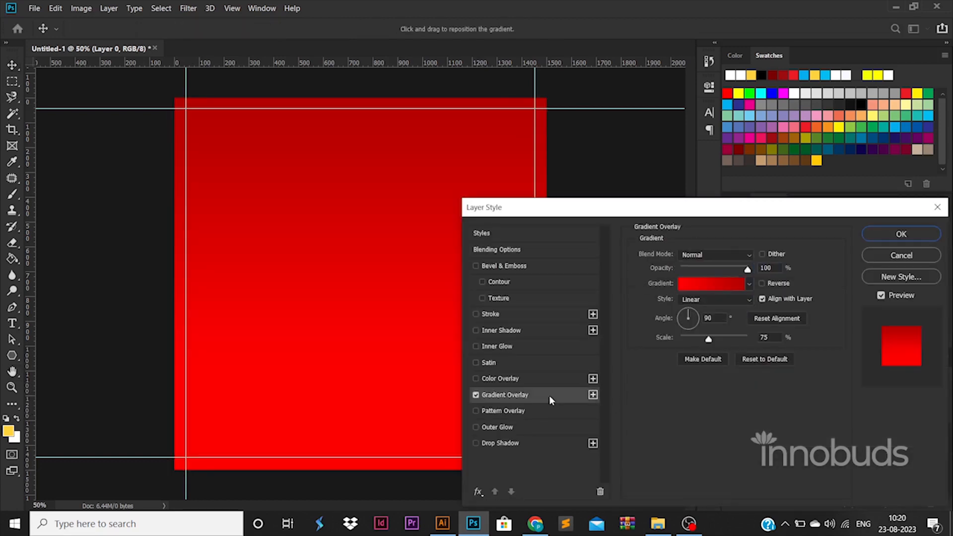
pyautogui.click(898, 239)
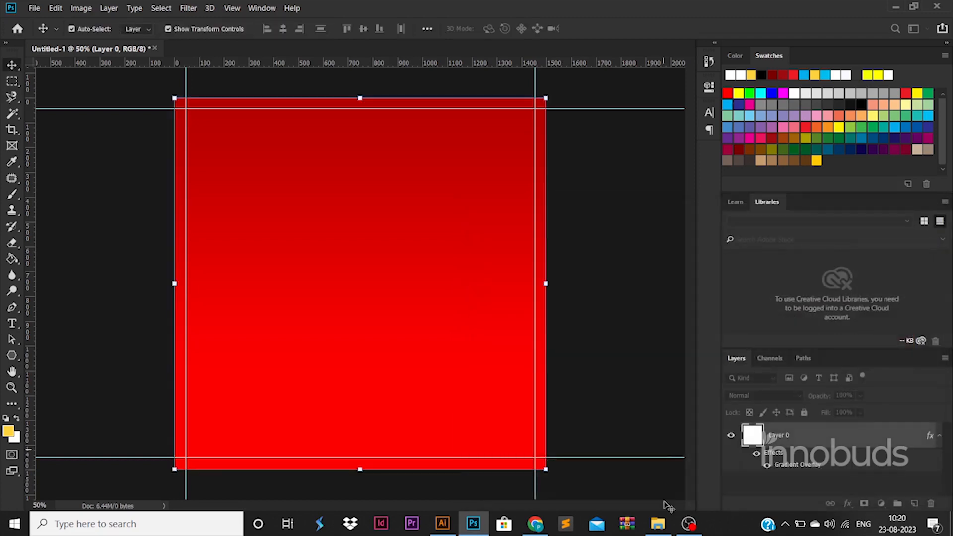
# Step: Place the city skyline photo over the right side, scaled to about 52%, at 50% opacity
pyautogui.click(658, 523)
pyautogui.moveTo(221, 128); pyautogui.dragTo(370, 207)
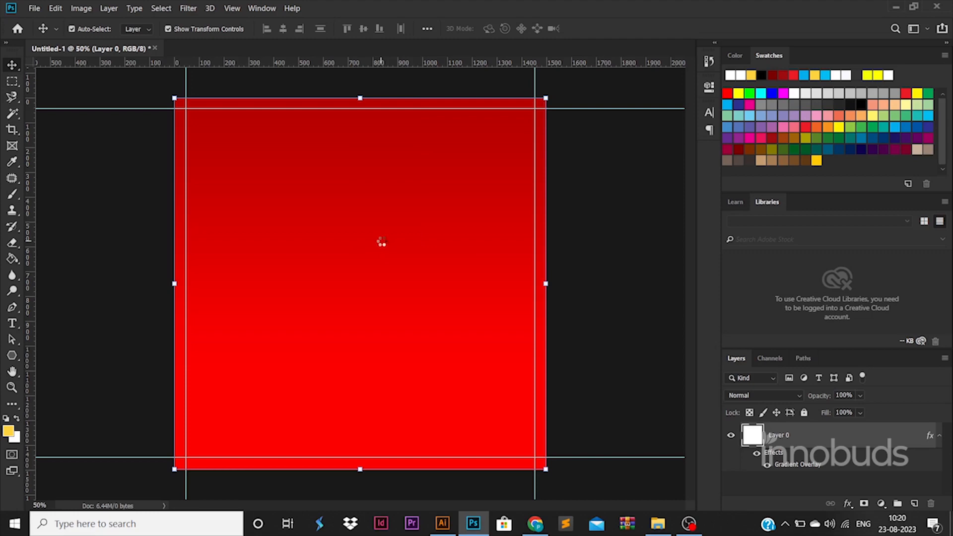
pyautogui.moveTo(468, 471); pyautogui.dragTo(700, 523)
pyautogui.moveTo(517, 372); pyautogui.dragTo(521, 373)
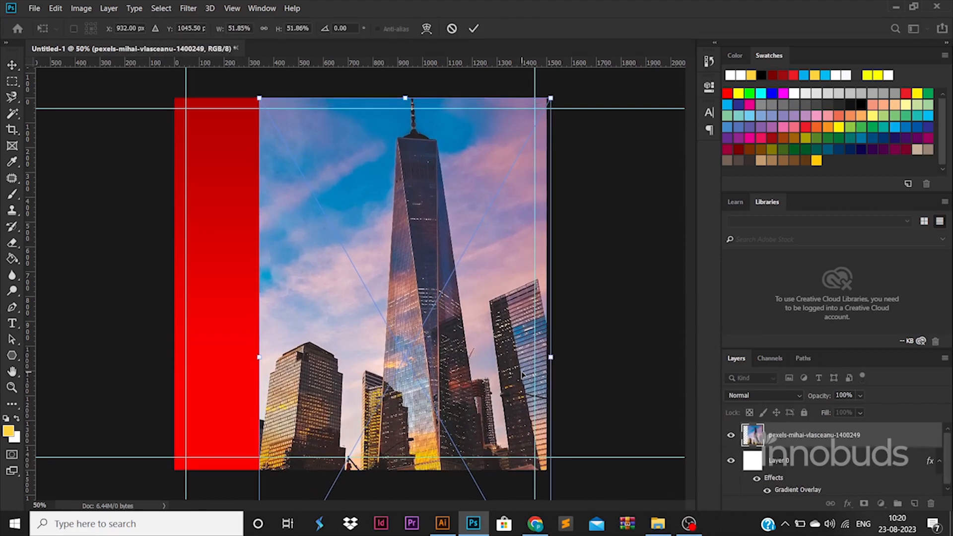
pyautogui.press('Return')
pyautogui.click(842, 396)
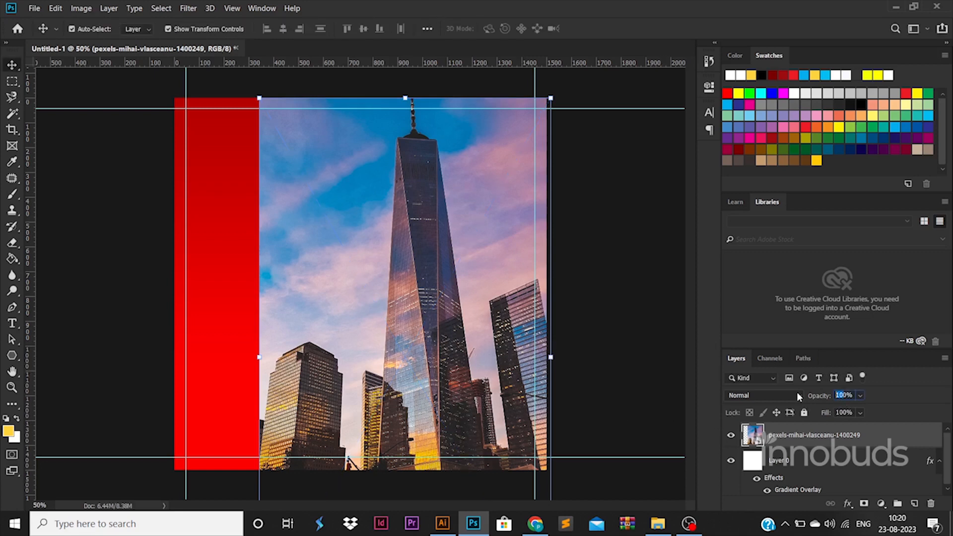
pyautogui.write('50')
pyautogui.press('Return')
pyautogui.click(623, 334)
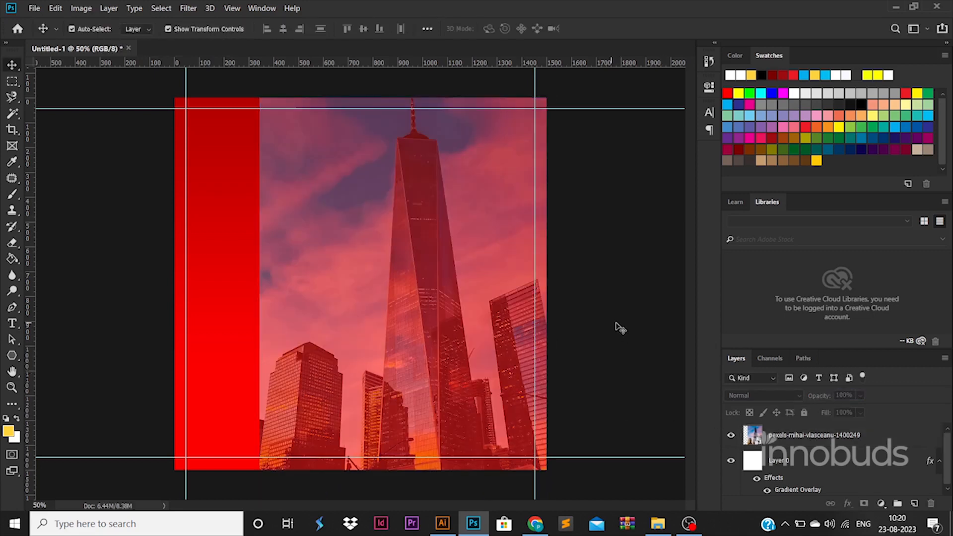
pyautogui.click(14, 354)
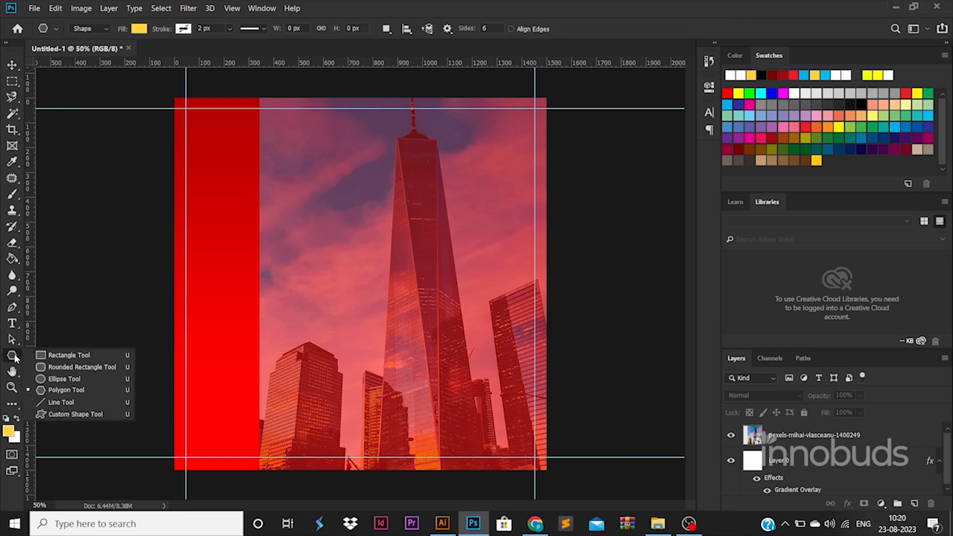
# Step: Draw a large rectangle and move it onto the upper-left of the poster
pyautogui.click(60, 353)
pyautogui.moveTo(222, 232); pyautogui.dragTo(315, 312)
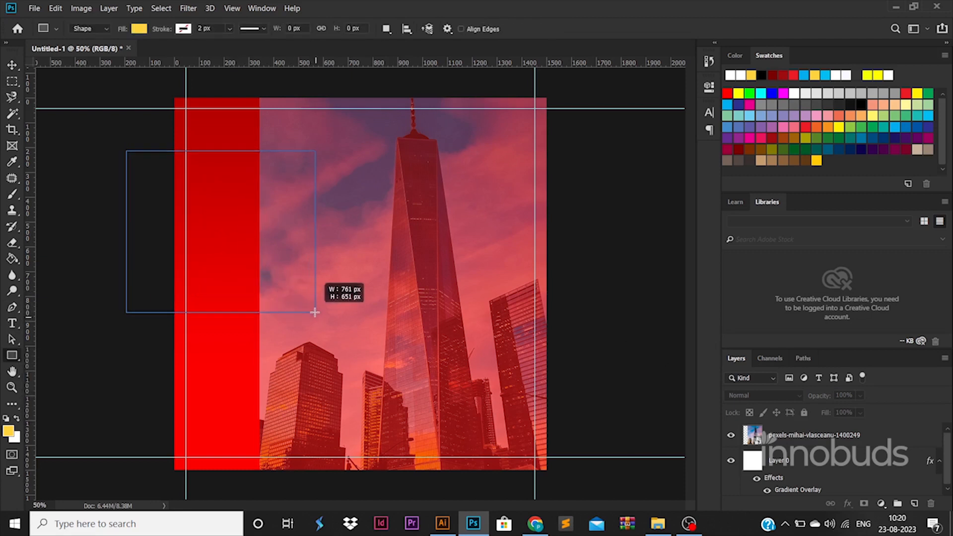
pyautogui.press('v')
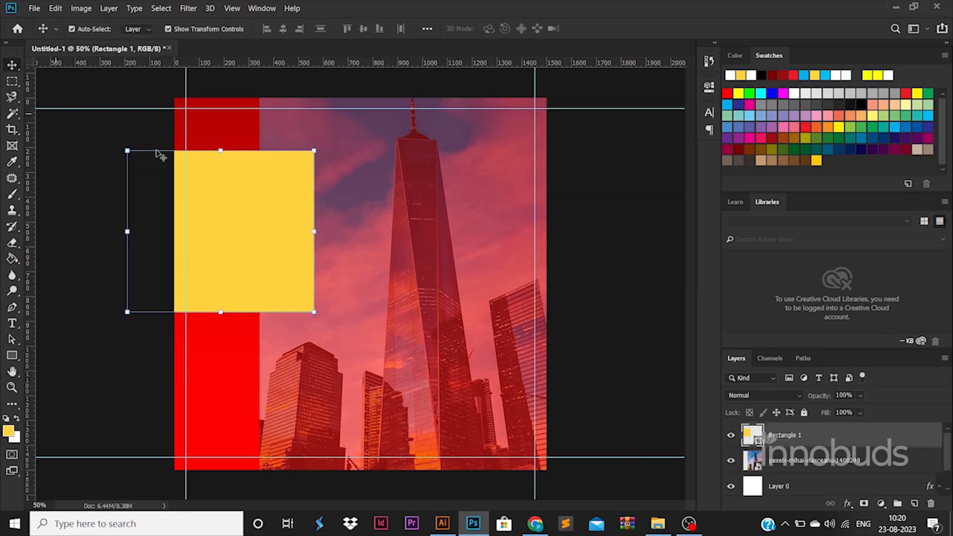
pyautogui.moveTo(295, 242); pyautogui.dragTo(353, 286)
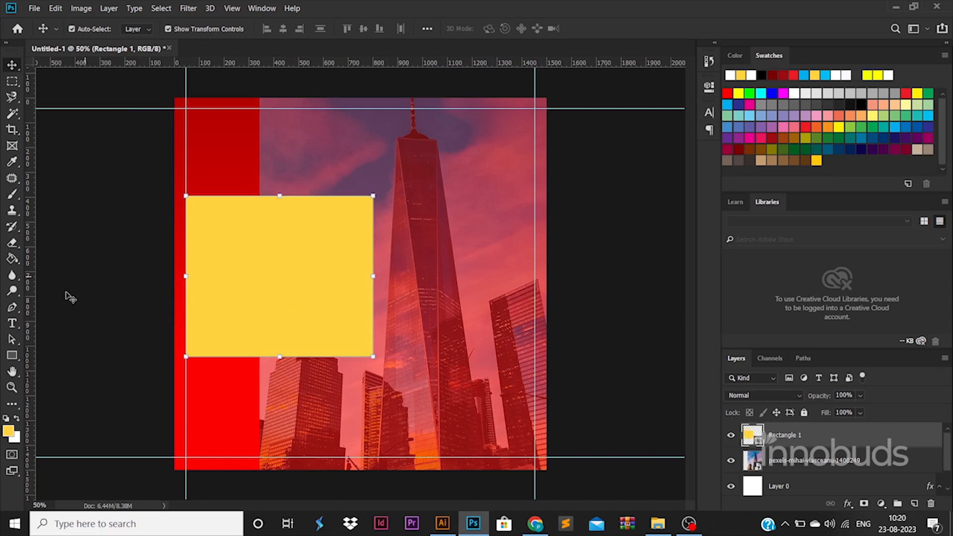
# Step: Remove the rectangle's fill, give it a 6 px white stroke, and rasterize its layer
pyautogui.click(15, 357)
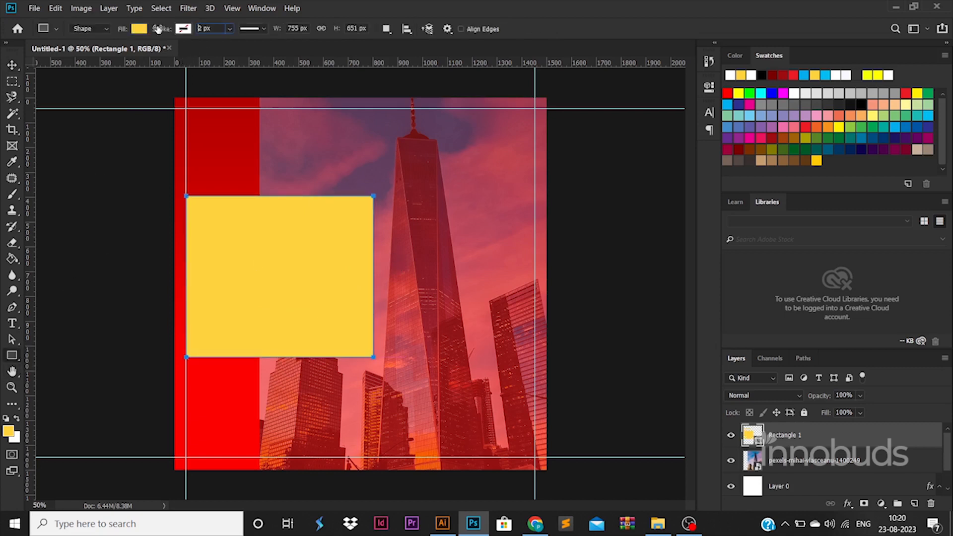
pyautogui.click(138, 28)
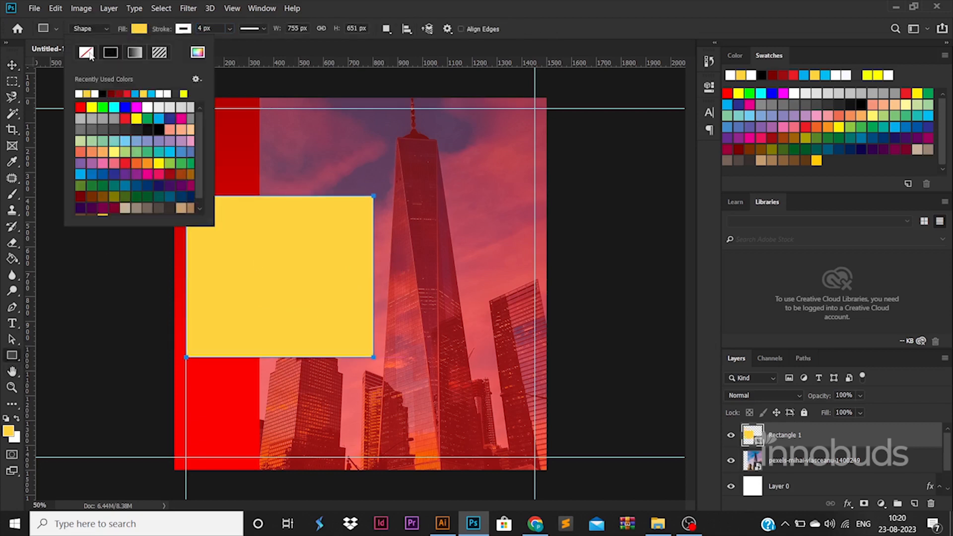
pyautogui.click(87, 53)
pyautogui.press('v')
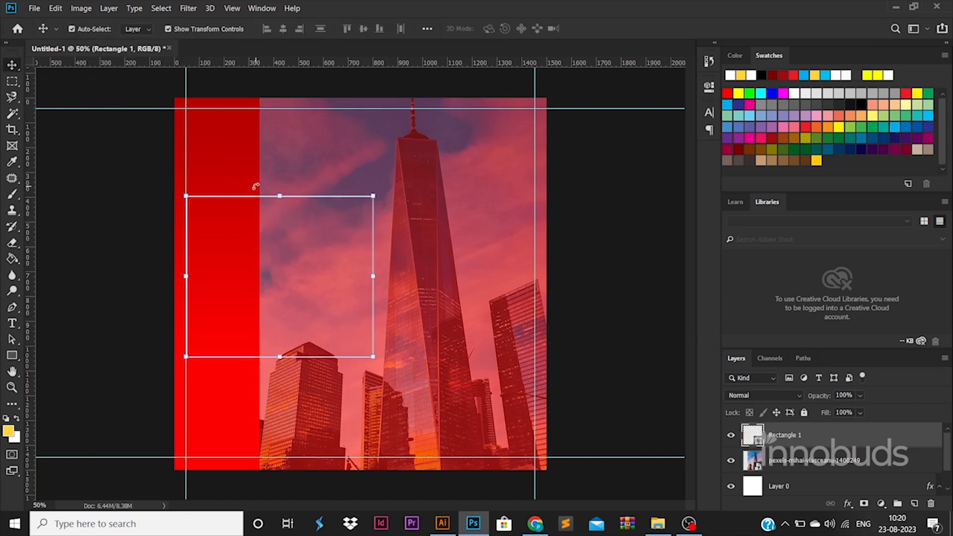
pyautogui.click(13, 354)
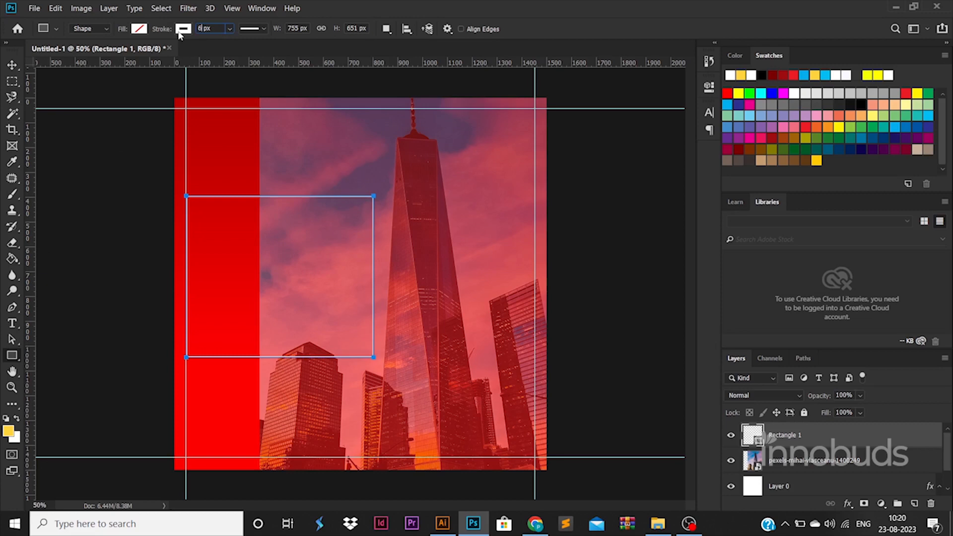
pyautogui.press('Return')
pyautogui.click(12, 65)
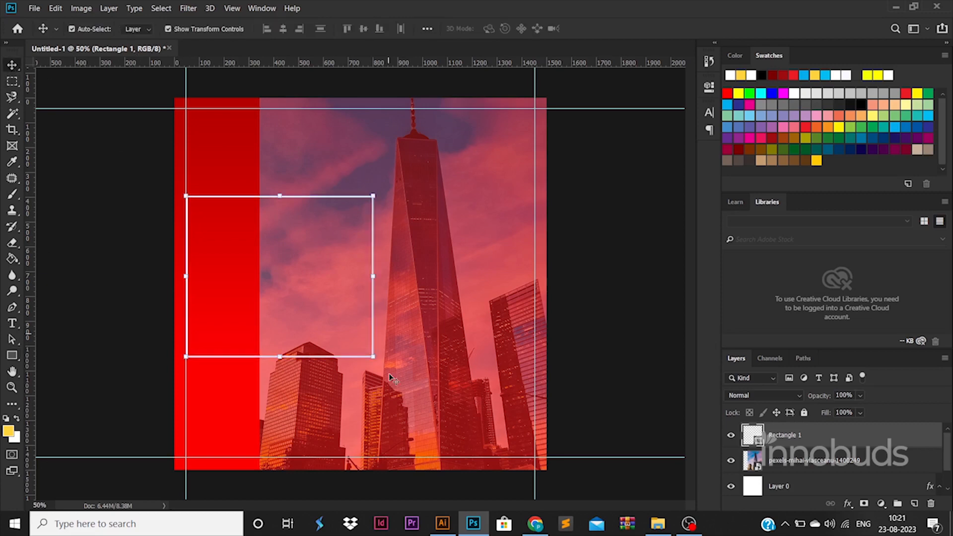
pyautogui.rightClick(871, 436)
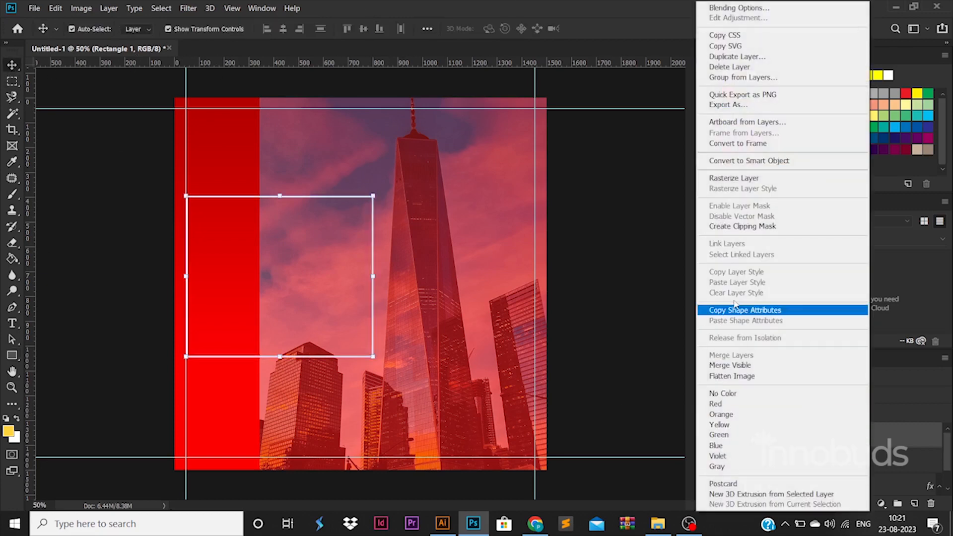
pyautogui.click(774, 182)
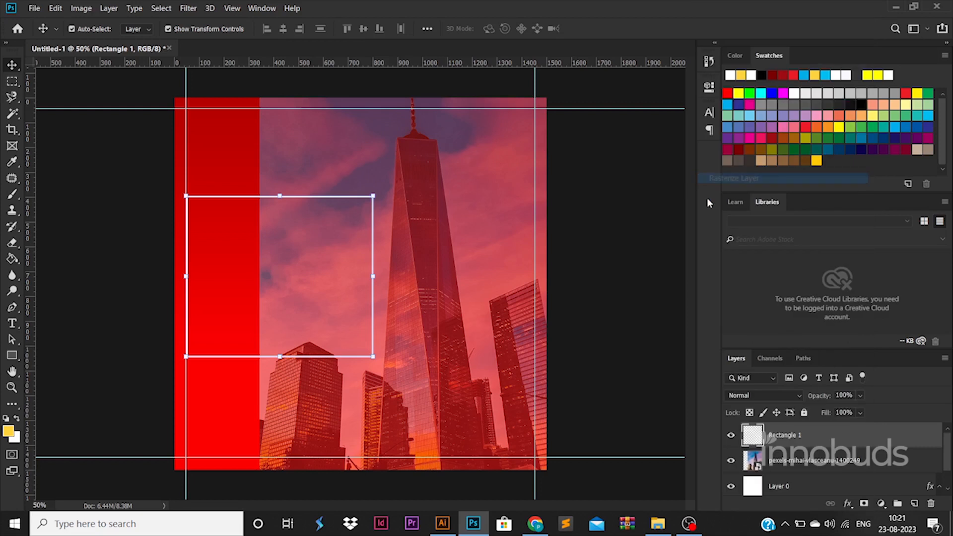
# Step: Delete the right edge of the white outline to cut a gap in it
pyautogui.click(15, 82)
pyautogui.moveTo(350, 211); pyautogui.dragTo(469, 341)
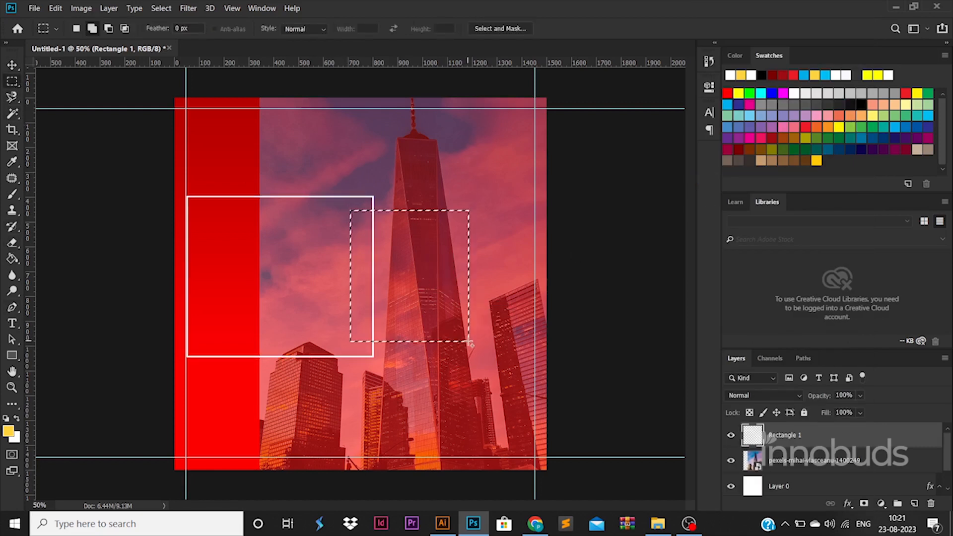
pyautogui.press('Delete')
pyautogui.hotkey('ctrl', 'd')
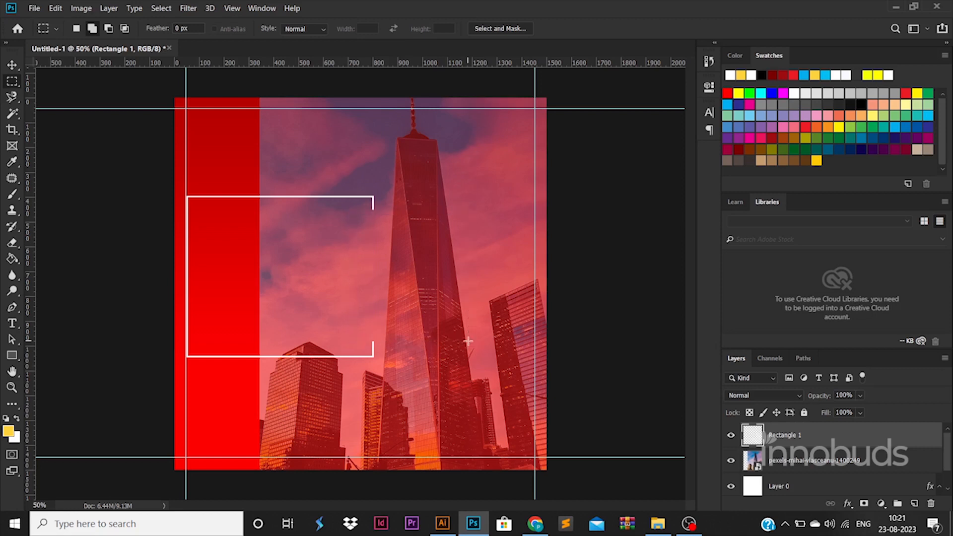
# Step: Draw a yellow rectangle bar overlapping the outline's gap and move it into place
pyautogui.click(12, 355)
pyautogui.moveTo(367, 248); pyautogui.dragTo(462, 289)
pyautogui.click(13, 65)
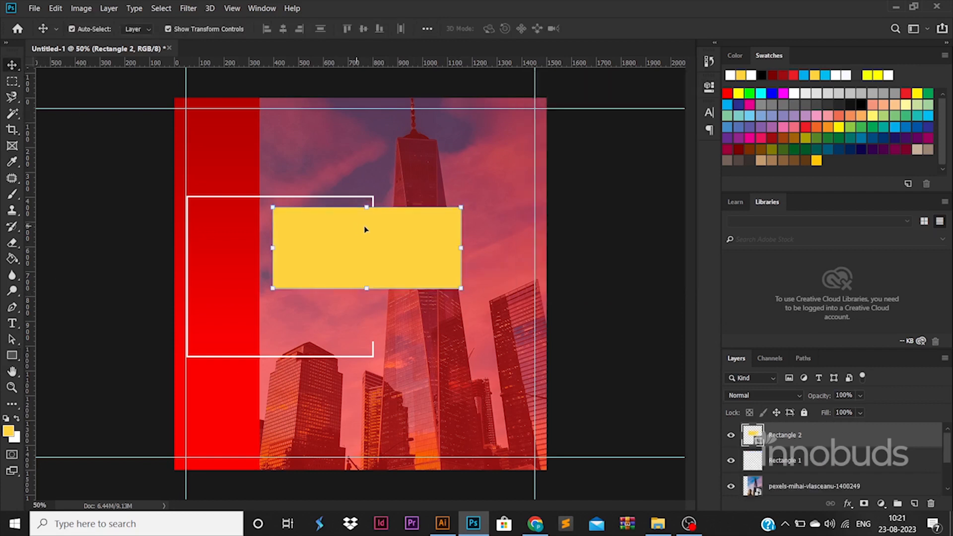
pyautogui.moveTo(365, 228); pyautogui.dragTo(465, 275)
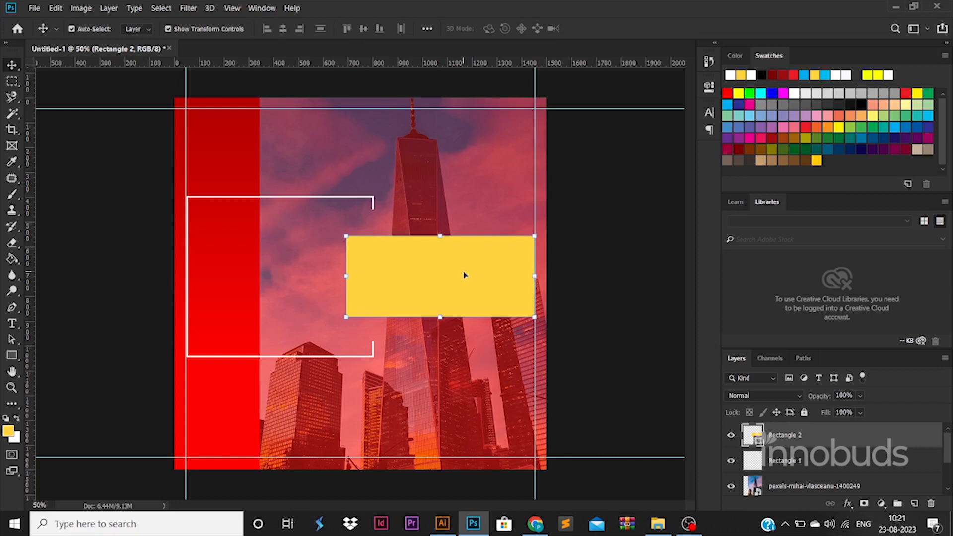
# Step: Lower the city photo layer's opacity to 40%
pyautogui.click(519, 420)
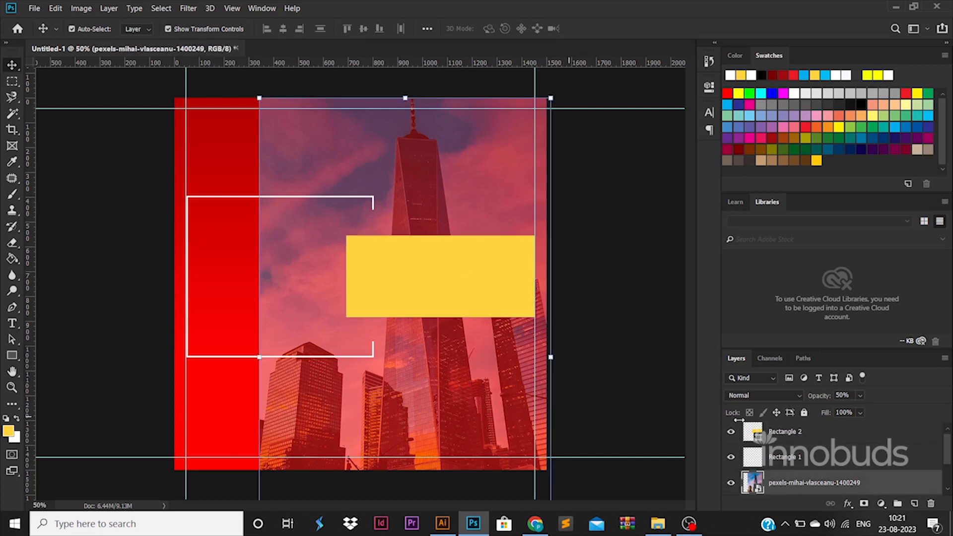
pyautogui.write('30')
pyautogui.press('Return')
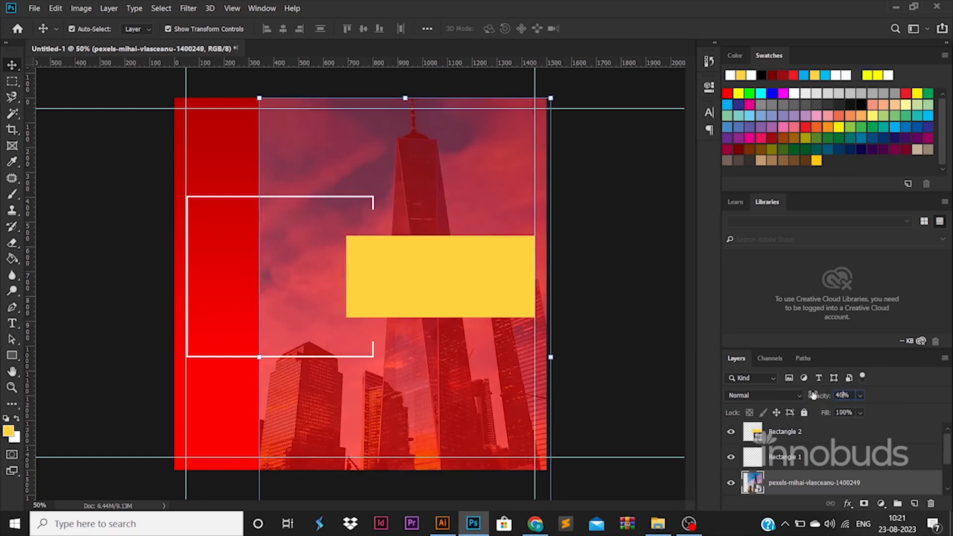
pyautogui.click(628, 280)
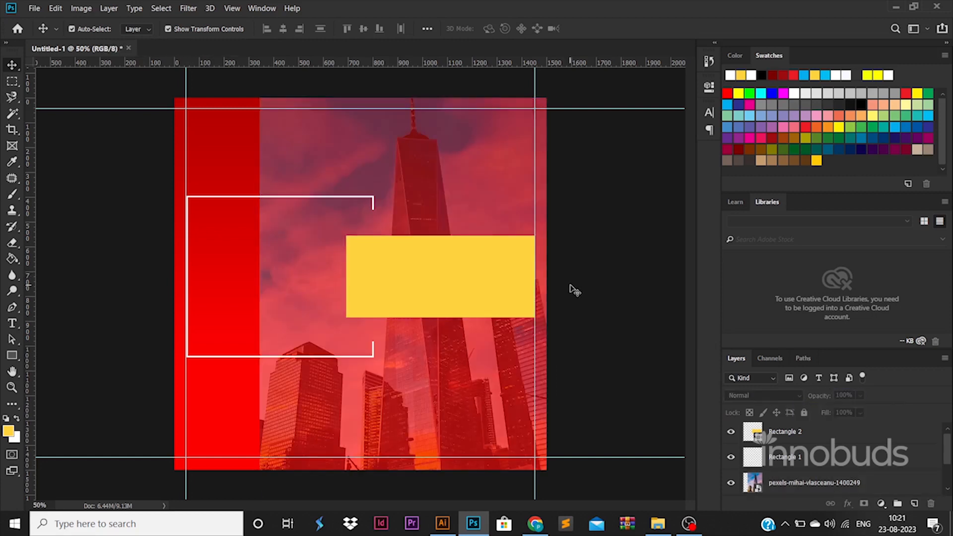
# Step: Rasterize the photo and set up a large soft Eraser brush of about 480 px
pyautogui.click(408, 169)
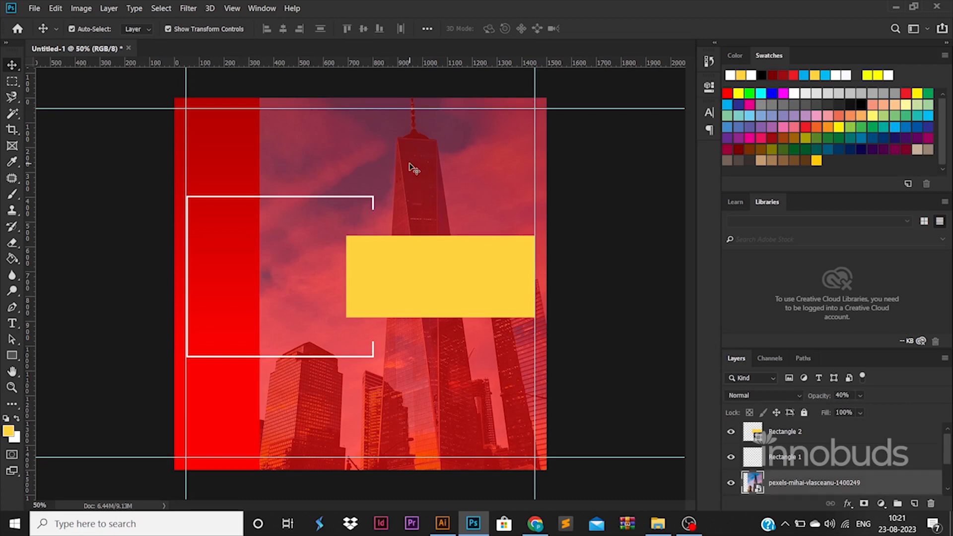
pyautogui.click(13, 243)
pyautogui.click(271, 146)
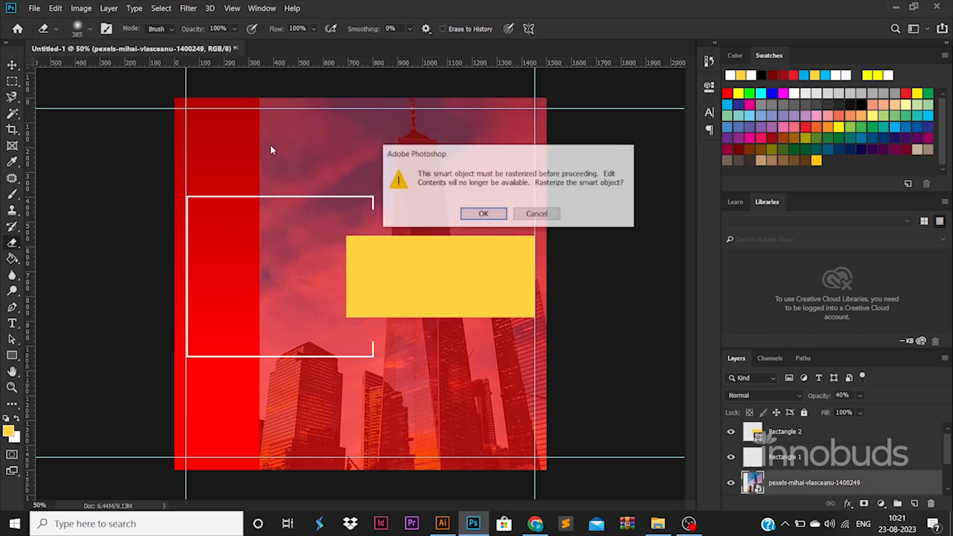
pyautogui.click(486, 213)
pyautogui.rightClick(441, 185)
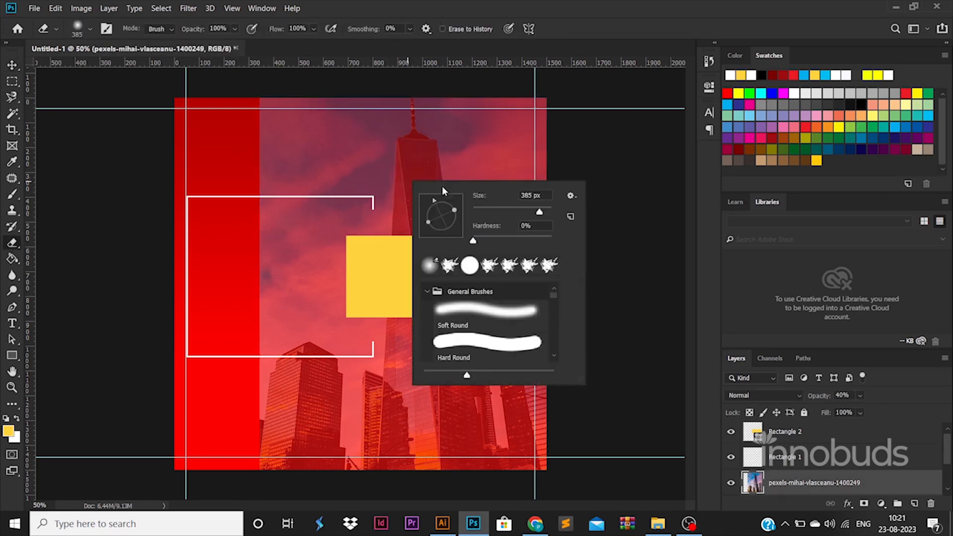
pyautogui.click(550, 216)
pyautogui.click(537, 213)
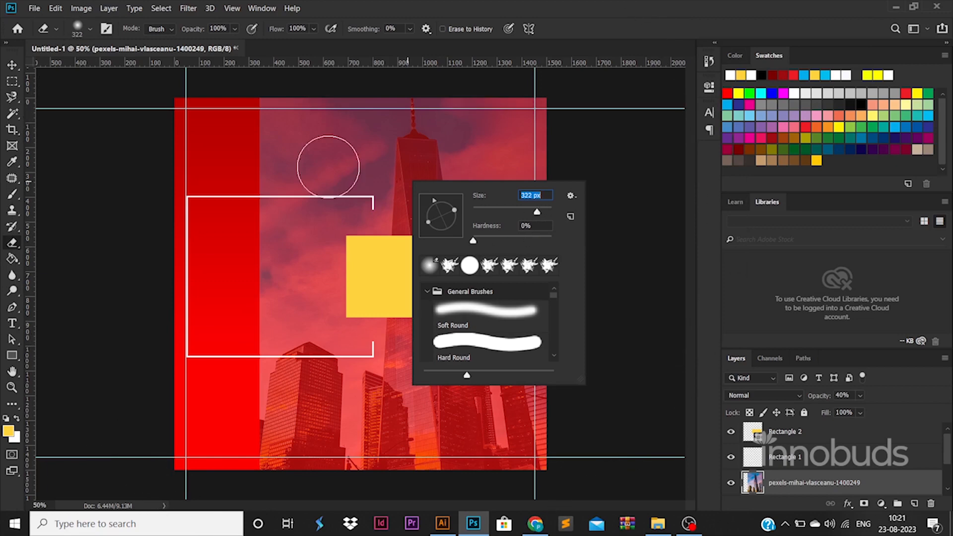
pyautogui.click(543, 212)
# Step: Erase down the photo's left edge so it fades smoothly into the red background
pyautogui.moveTo(272, 137)
pyautogui.mouseDown()
pyautogui.moveTo(235, 229)
pyautogui.moveTo(251, 394)
pyautogui.moveTo(293, 480)
pyautogui.mouseUp()
pyautogui.hotkey('ctrl', 'z')
pyautogui.moveTo(223, 117)
pyautogui.mouseDown()
pyautogui.moveTo(208, 197)
pyautogui.moveTo(231, 412)
pyautogui.moveTo(250, 393)
pyautogui.mouseUp()
pyautogui.click(12, 65)
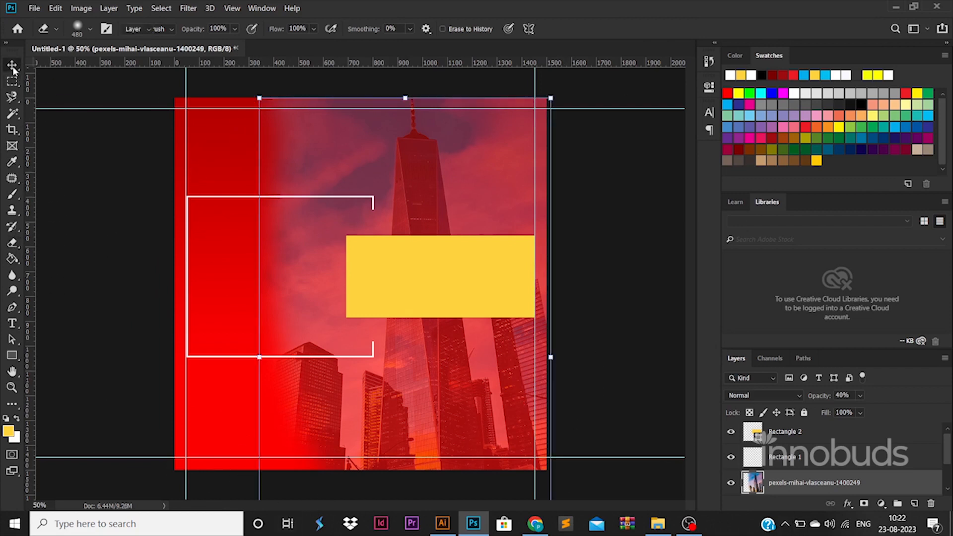
pyautogui.click(114, 218)
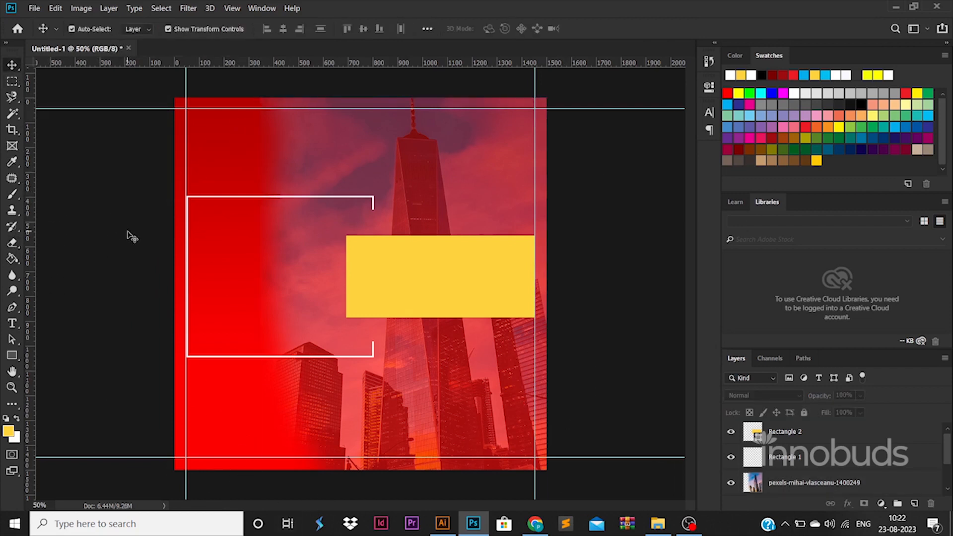
pyautogui.click(452, 292)
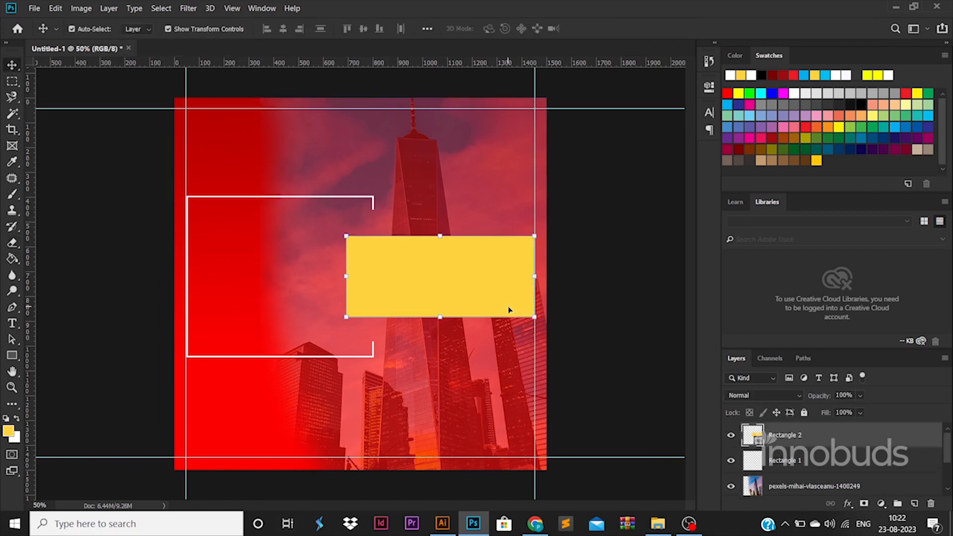
# Step: Give the yellow box (Rectangle 2) a white-to-#e7e7e7 light grey Gradient Overlay
pyautogui.doubleClick(887, 441)
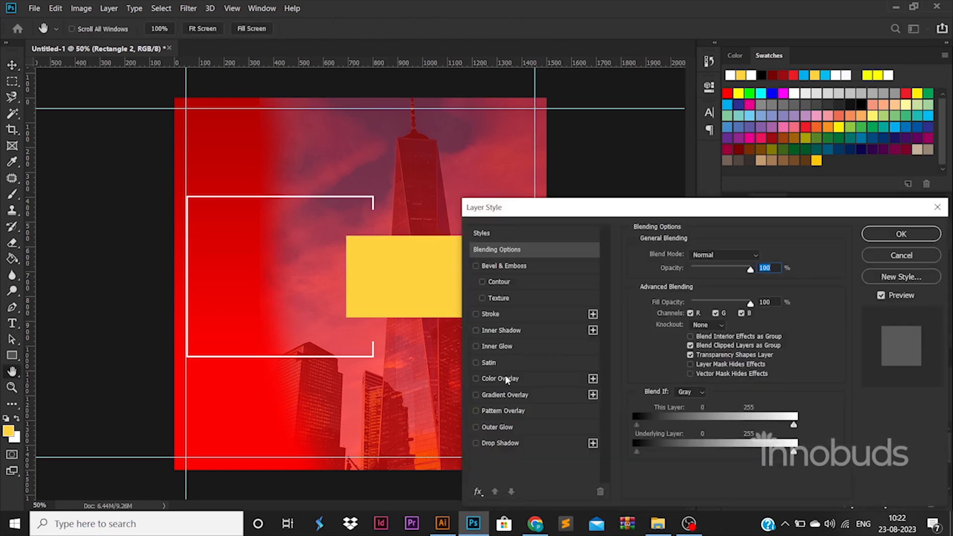
pyautogui.click(508, 394)
pyautogui.click(725, 277)
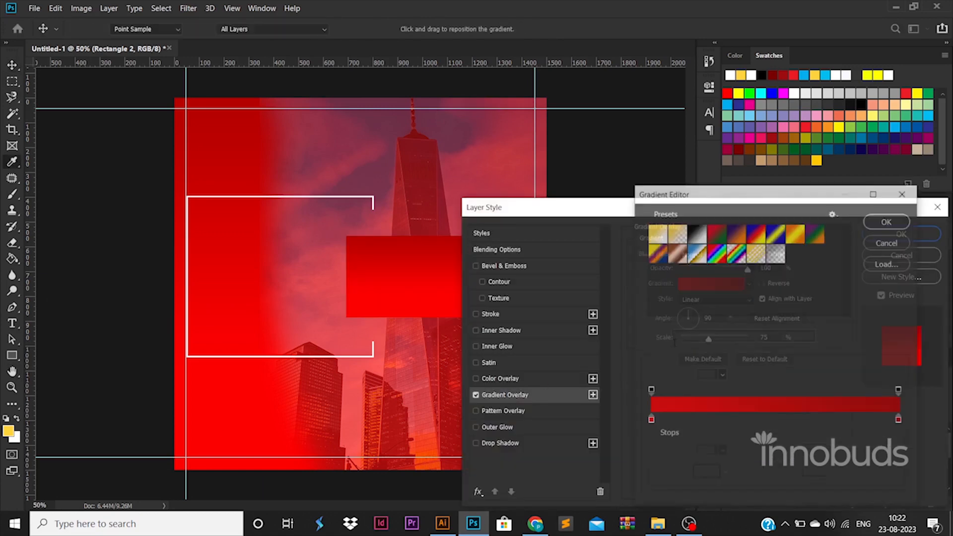
pyautogui.click(650, 422)
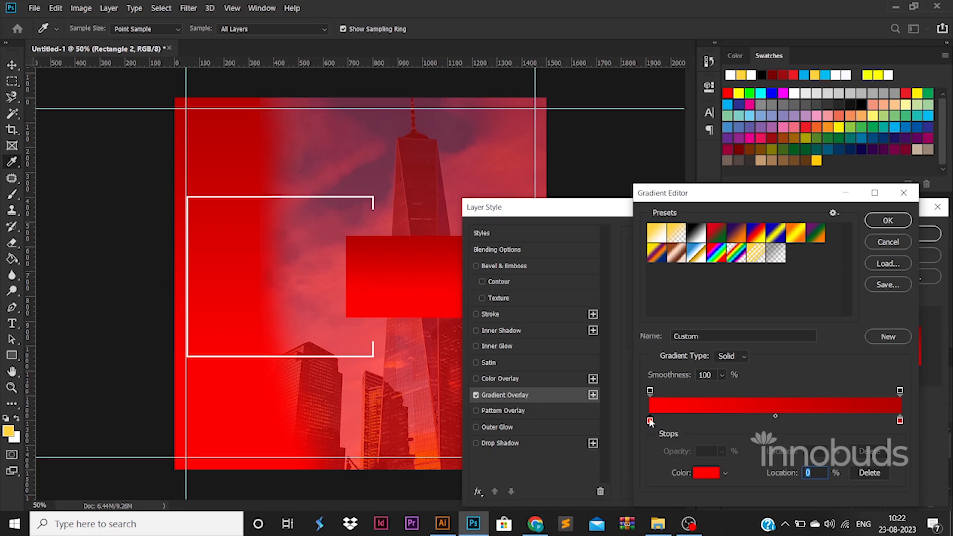
pyautogui.doubleClick(649, 422)
pyautogui.click(616, 247)
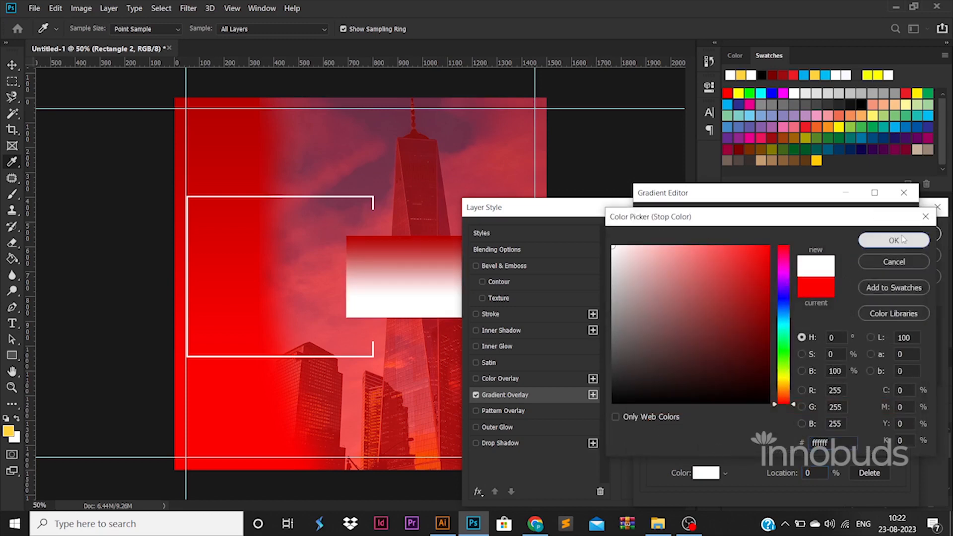
pyautogui.click(888, 238)
pyautogui.click(899, 420)
pyautogui.doubleClick(900, 421)
pyautogui.click(613, 261)
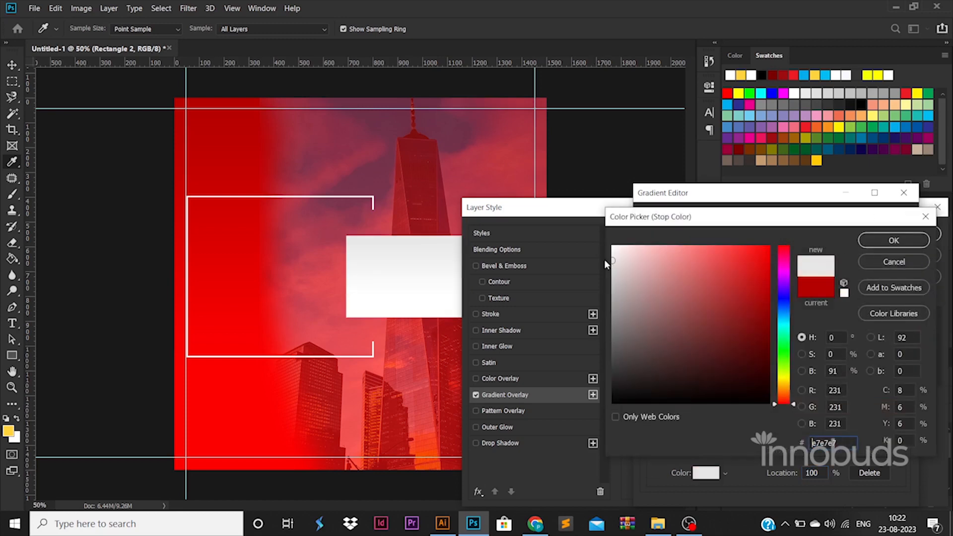
pyautogui.click(875, 240)
pyautogui.click(888, 219)
pyautogui.click(901, 234)
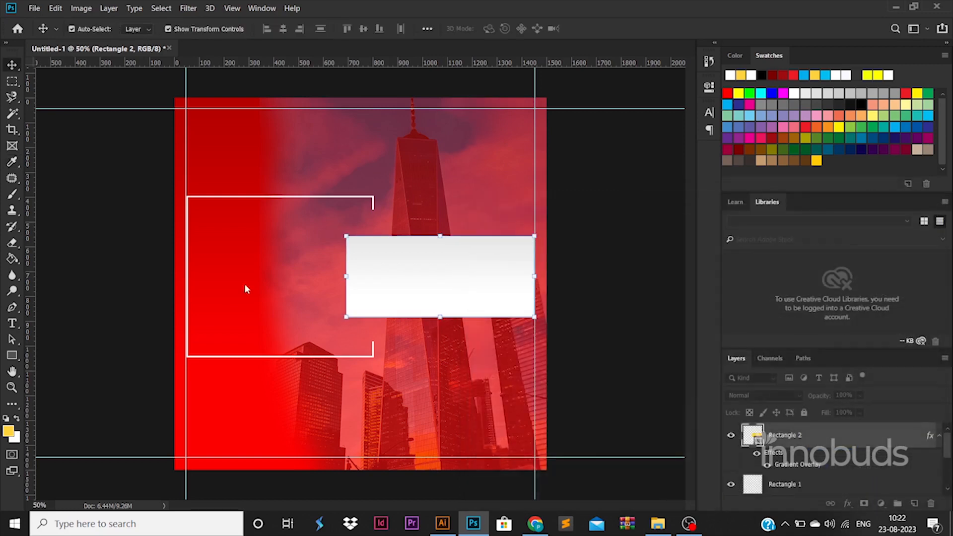
# Step: Apply a yellow Color Overlay to the Rectangle 1 frame
pyautogui.click(279, 203)
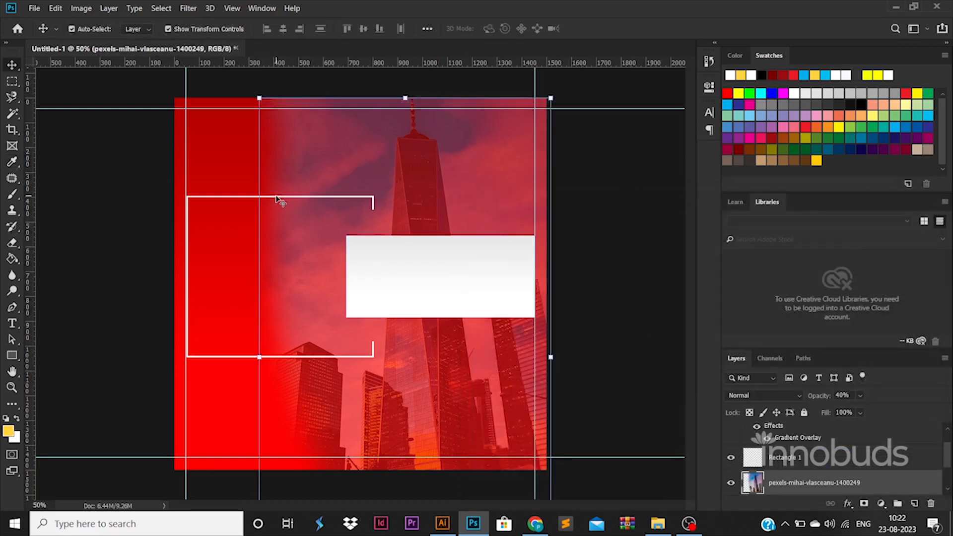
pyautogui.click(234, 198)
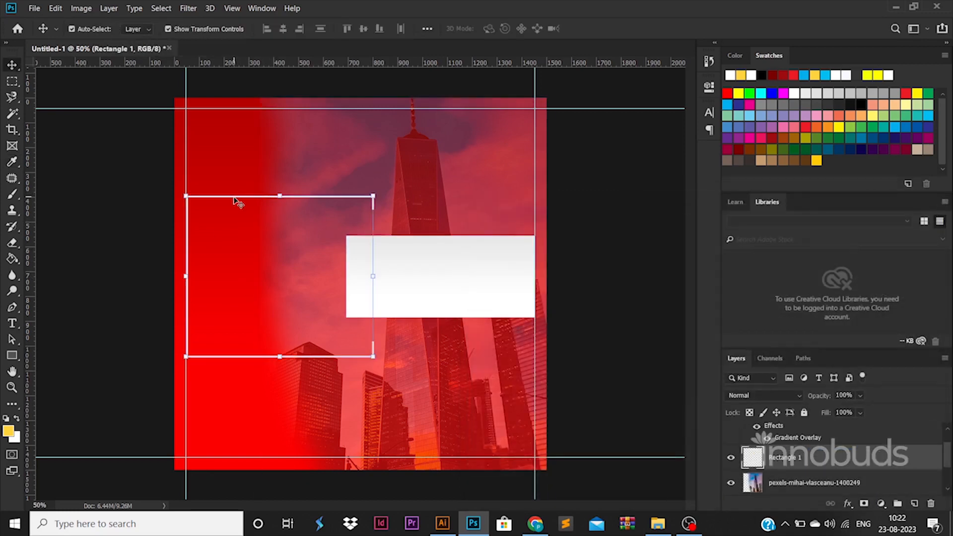
pyautogui.doubleClick(888, 463)
pyautogui.click(527, 380)
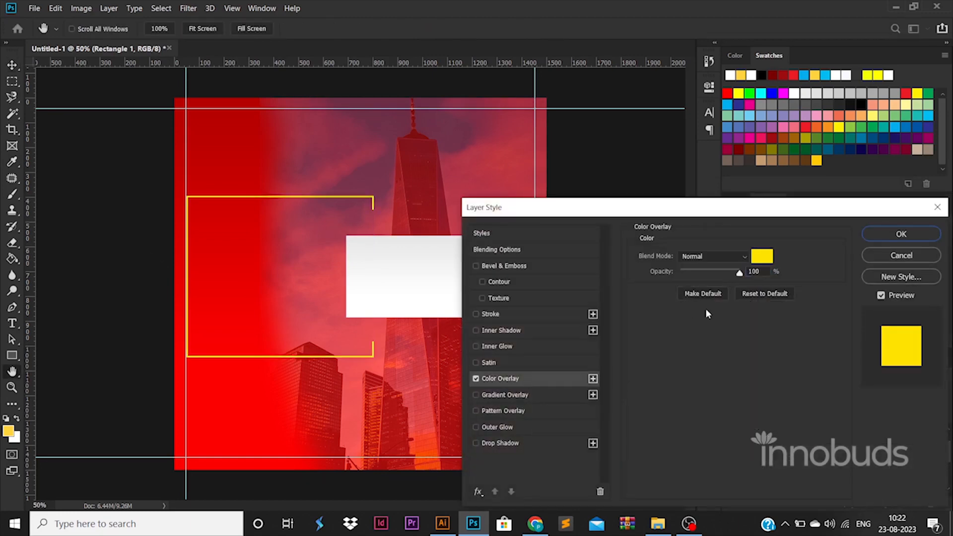
pyautogui.click(893, 236)
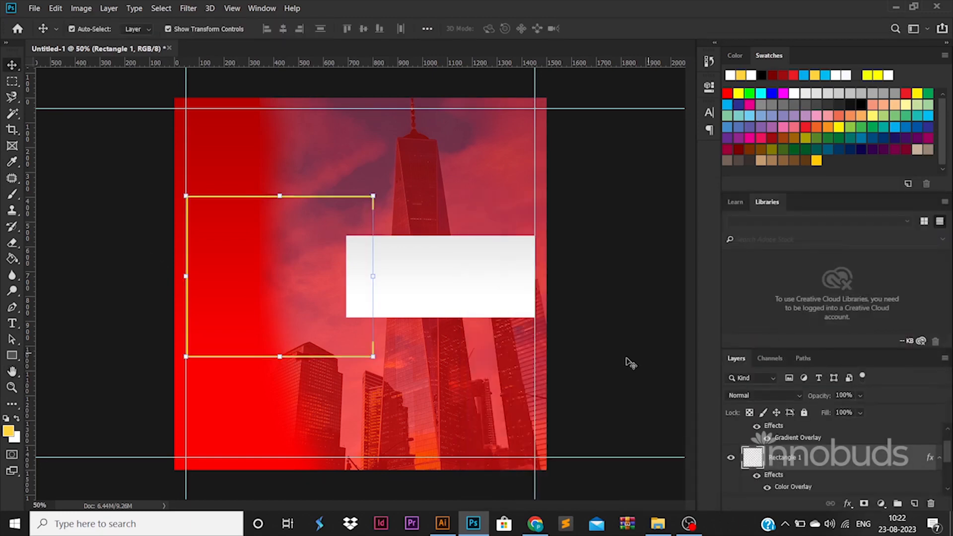
pyautogui.click(625, 363)
pyautogui.click(12, 323)
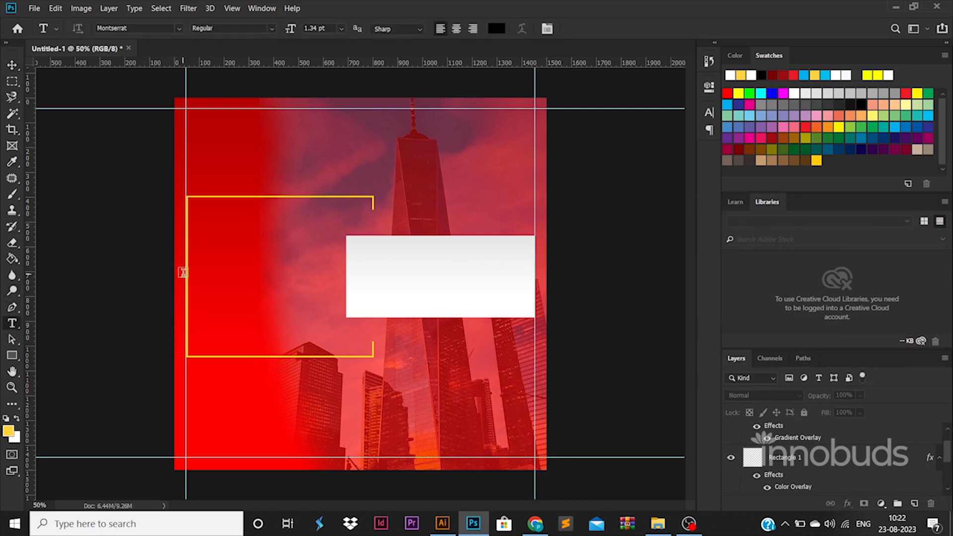
# Step: Add a text layer inside the yellow frame and set its font size to 100 pt
pyautogui.click(223, 304)
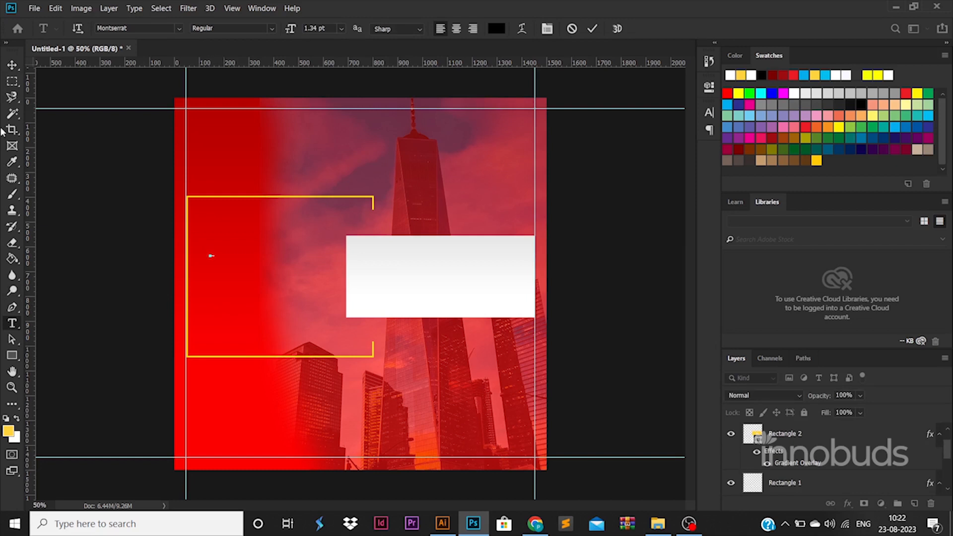
pyautogui.click(12, 64)
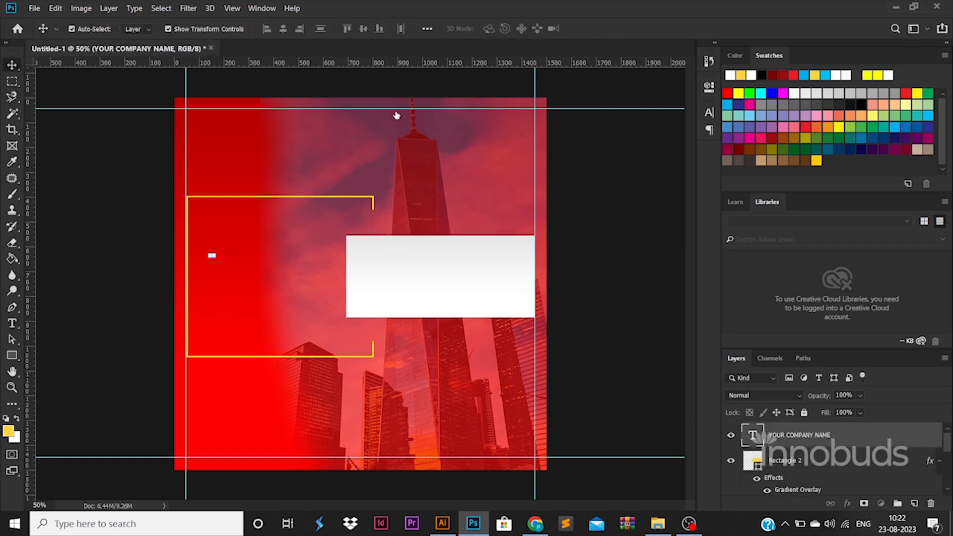
pyautogui.press('t')
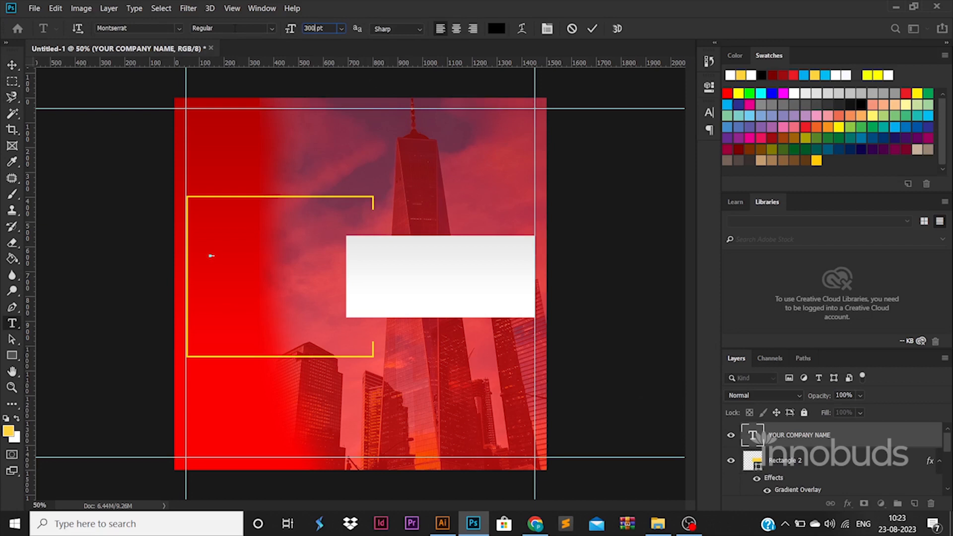
pyautogui.press('Return')
pyautogui.moveTo(316, 28); pyautogui.dragTo(219, 23)
pyautogui.write('100')
pyautogui.press('Return')
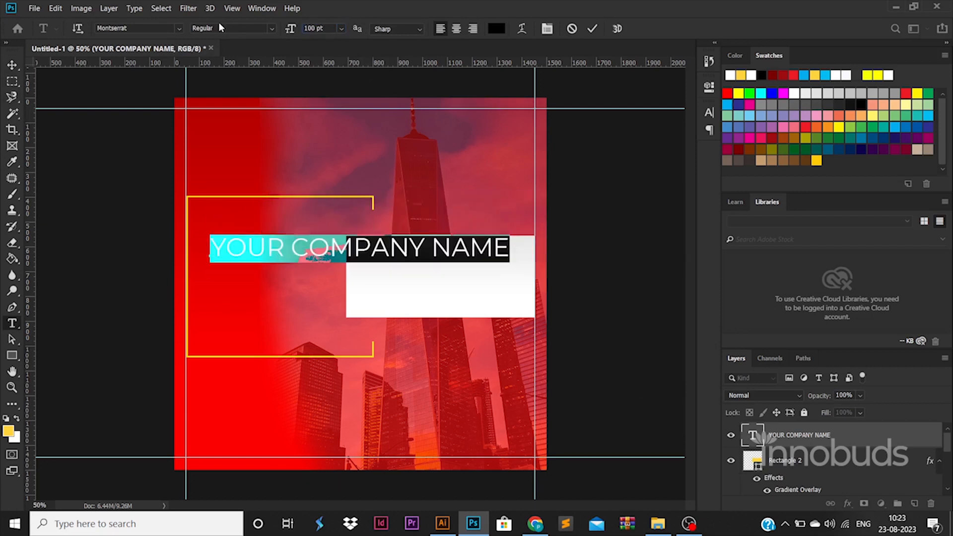
# Step: Type the headline COMPANY NAME & SERVICES GOES HERE across four lines
pyautogui.click(294, 248)
pyautogui.press('BackSpace')
pyautogui.press('Return')
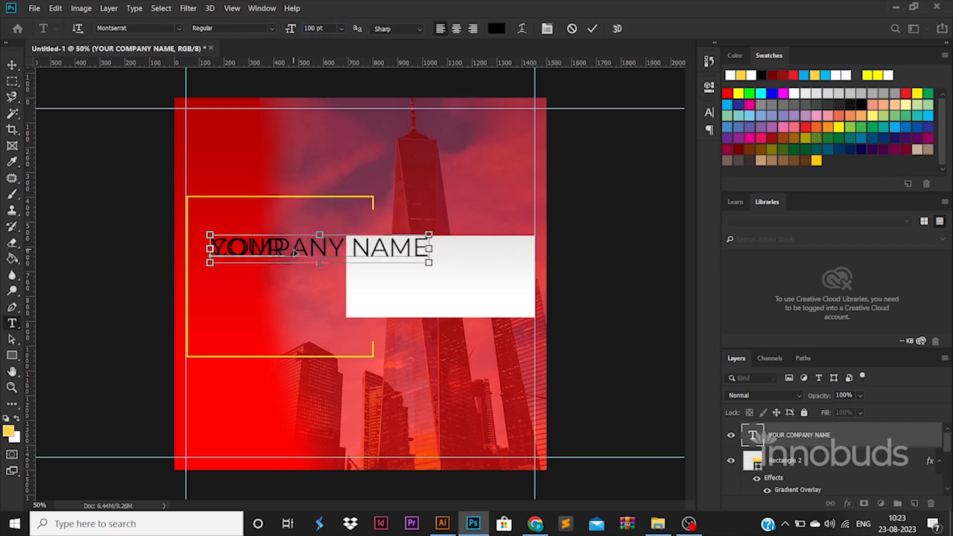
pyautogui.hotkey('ctrl', 'a')
pyautogui.write('COMAP')
pyautogui.press('BackSpace')
pyautogui.press('BackSpace')
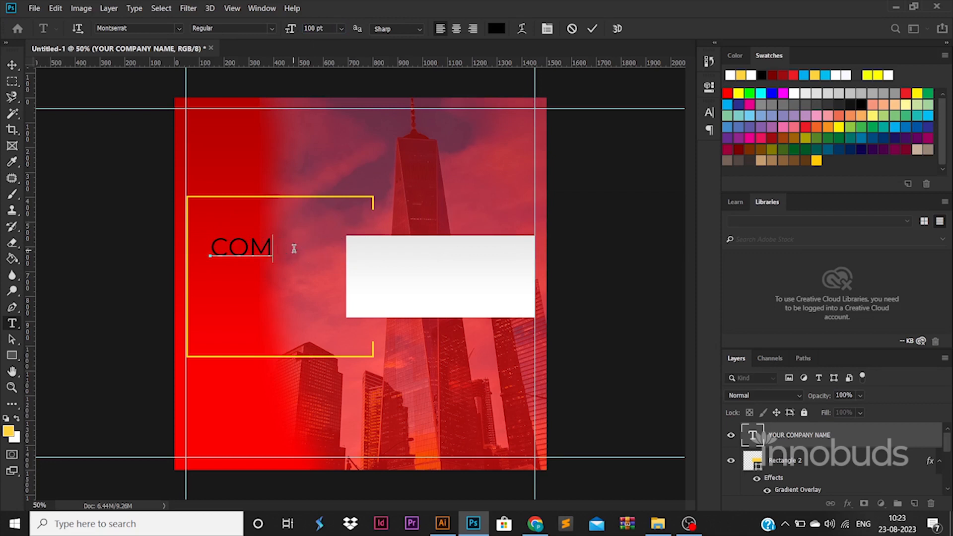
pyautogui.write('PANY')
pyautogui.press('Return')
pyautogui.write('CAMP')
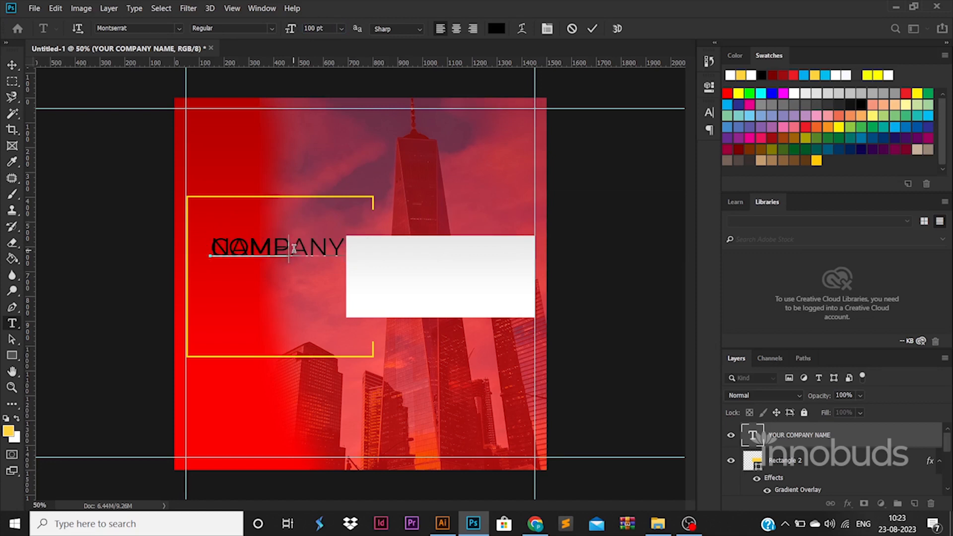
pyautogui.write('A')
pyautogui.press('Return')
pyautogui.write('SERVICES')
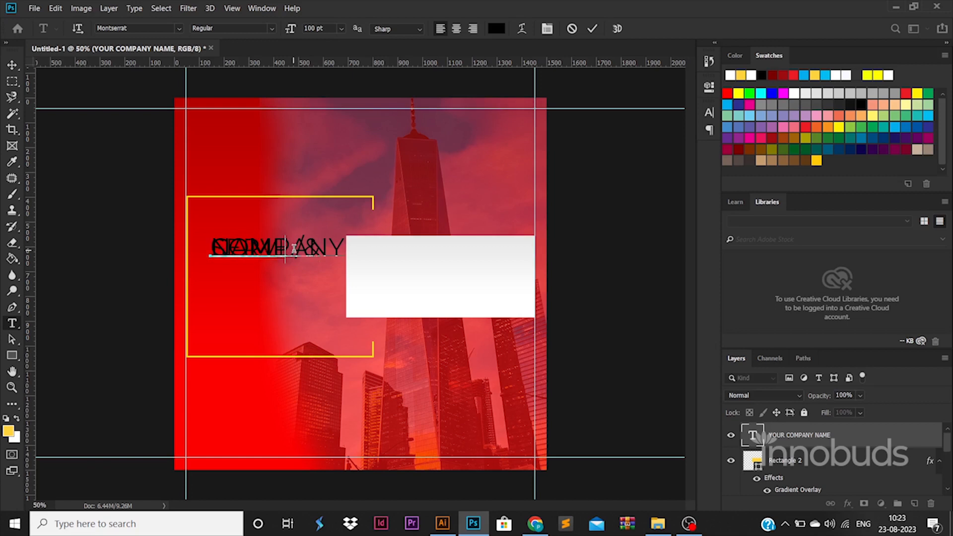
pyautogui.write('GOES HERE')
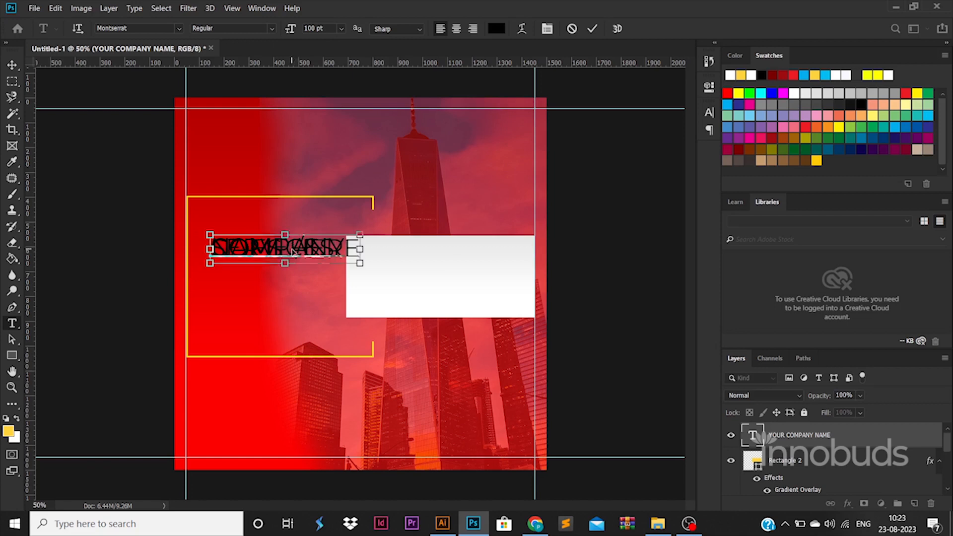
# Step: Increase the headline leading up to 102 pt and remove the space before the &
pyautogui.hotkey('ctrl', 'a')
pyautogui.hotkey('ctrl', 't')
pyautogui.click(635, 143)
pyautogui.write('42')
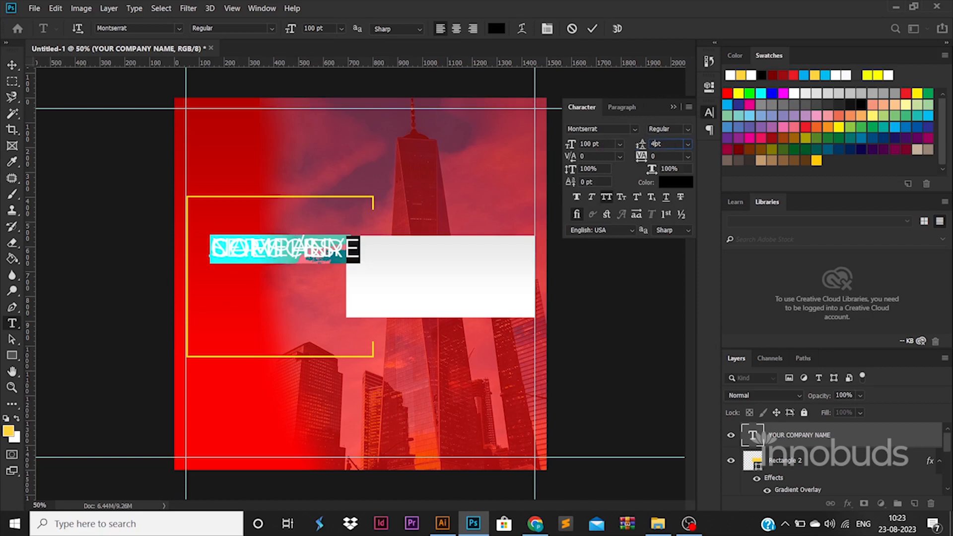
pyautogui.press('Return')
pyautogui.press('Return')
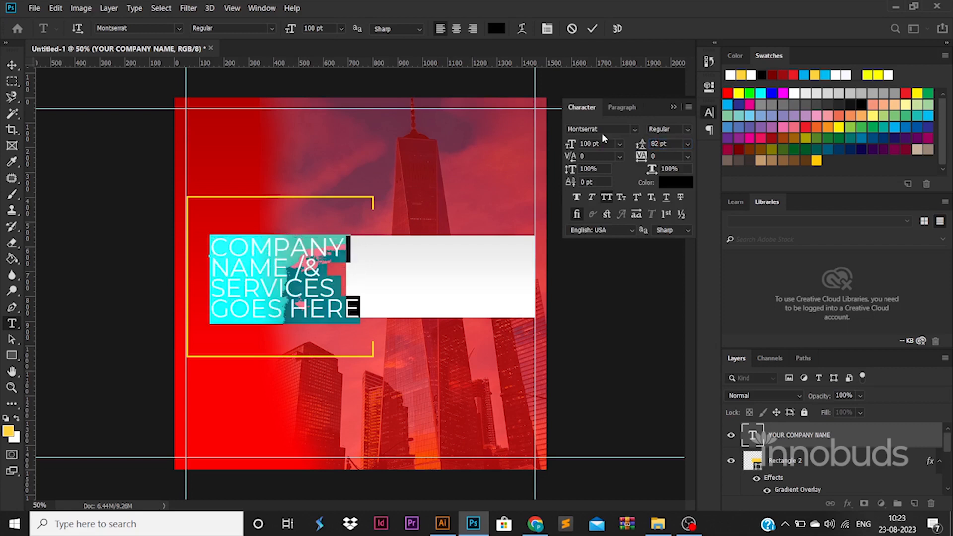
pyautogui.click(304, 272)
pyautogui.press('BackSpace')
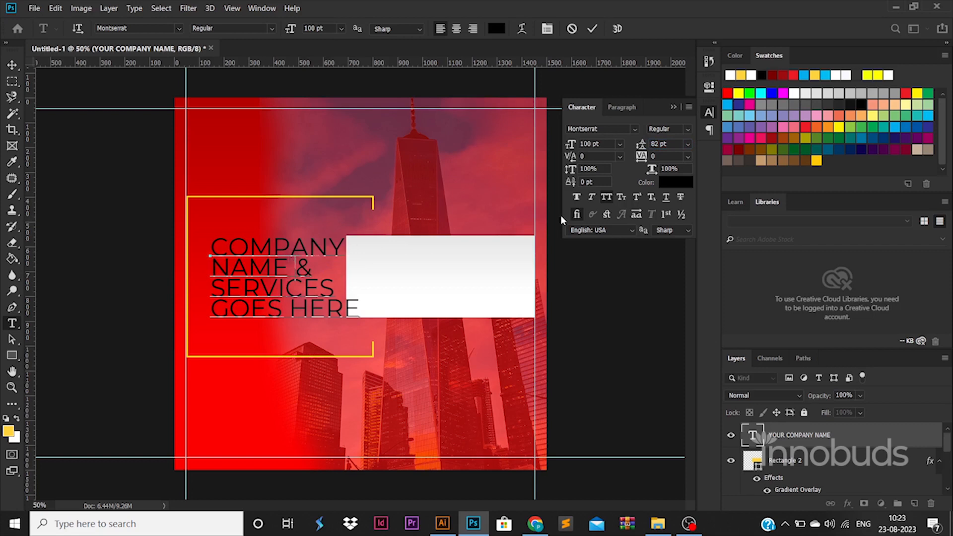
pyautogui.press('BackSpace')
pyautogui.hotkey('ctrl', 'a')
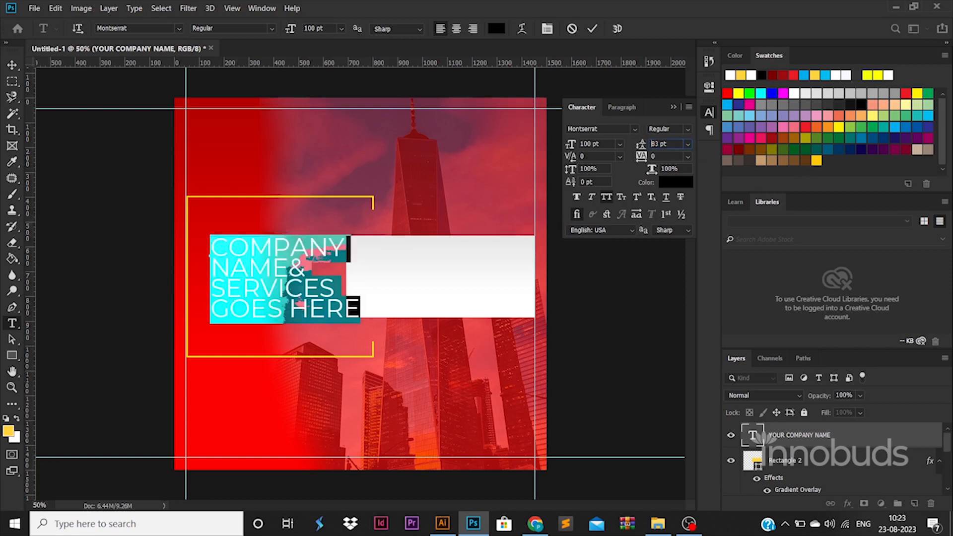
pyautogui.press('Up')
pyautogui.press('Up')
pyautogui.press('Up')
pyautogui.press('Up')
pyautogui.press('Up')
pyautogui.press('Up')
pyautogui.press('Up')
pyautogui.press('Up')
pyautogui.press('Up')
pyautogui.press('Up')
pyautogui.press('Up')
pyautogui.press('Up')
pyautogui.press('Up')
pyautogui.press('Up')
pyautogui.press('Up')
pyautogui.press('Up')
pyautogui.press('Up')
pyautogui.press('Up')
pyautogui.press('Up')
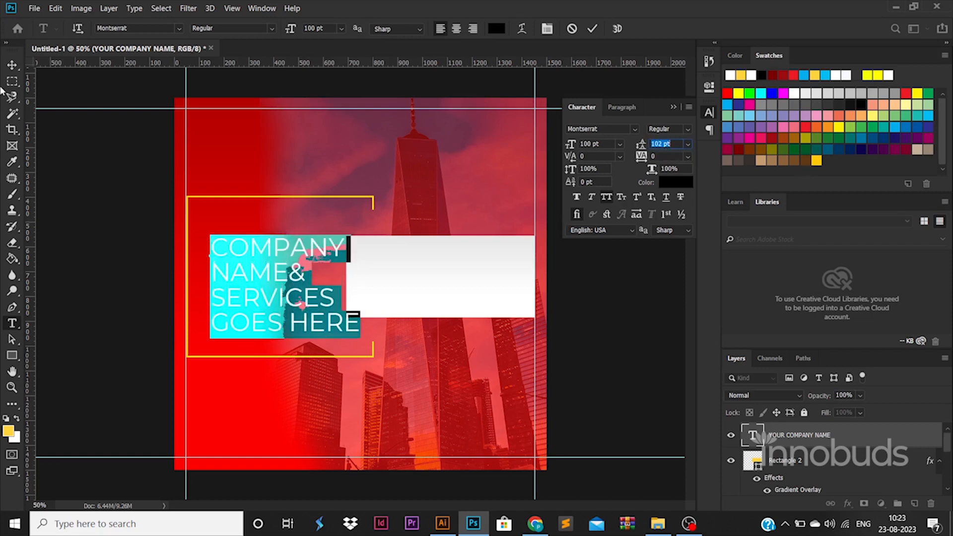
# Step: Move the headline block up-left and scale it down to 82.31%
pyautogui.click(12, 65)
pyautogui.moveTo(293, 292); pyautogui.dragTo(279, 285)
pyautogui.moveTo(335, 234); pyautogui.dragTo(332, 236)
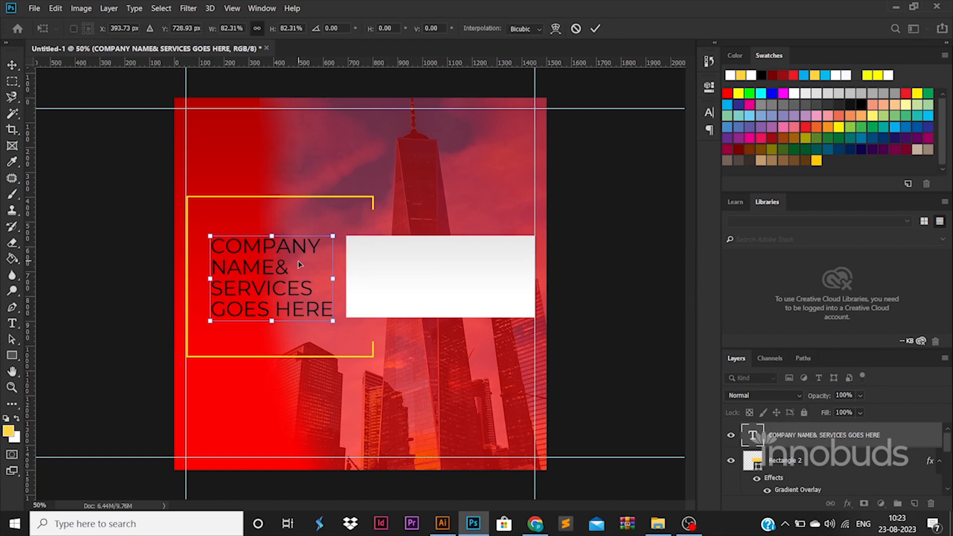
# Step: Make the whole headline white (ffffff) in Bold
pyautogui.doubleClick(299, 264)
pyautogui.doubleClick(298, 260)
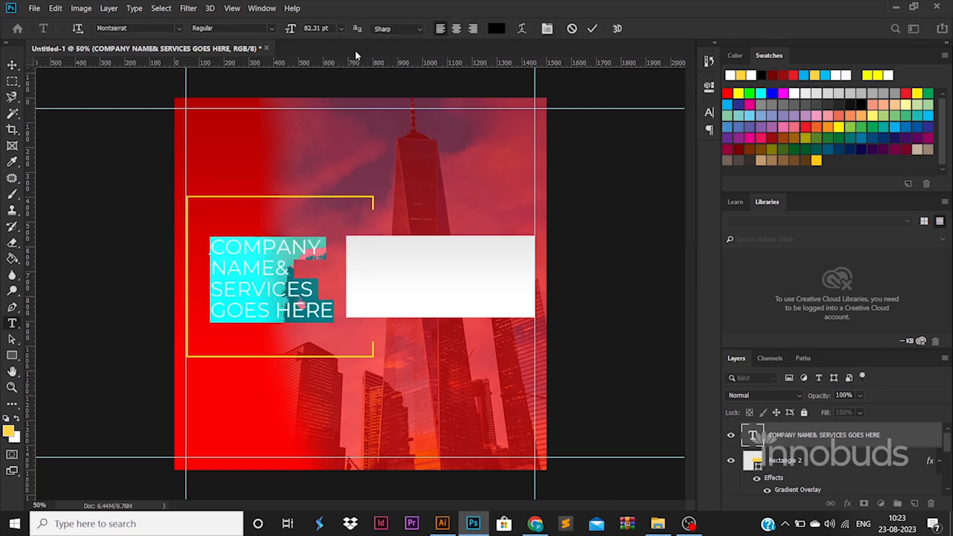
pyautogui.click(496, 28)
pyautogui.write('ffffff')
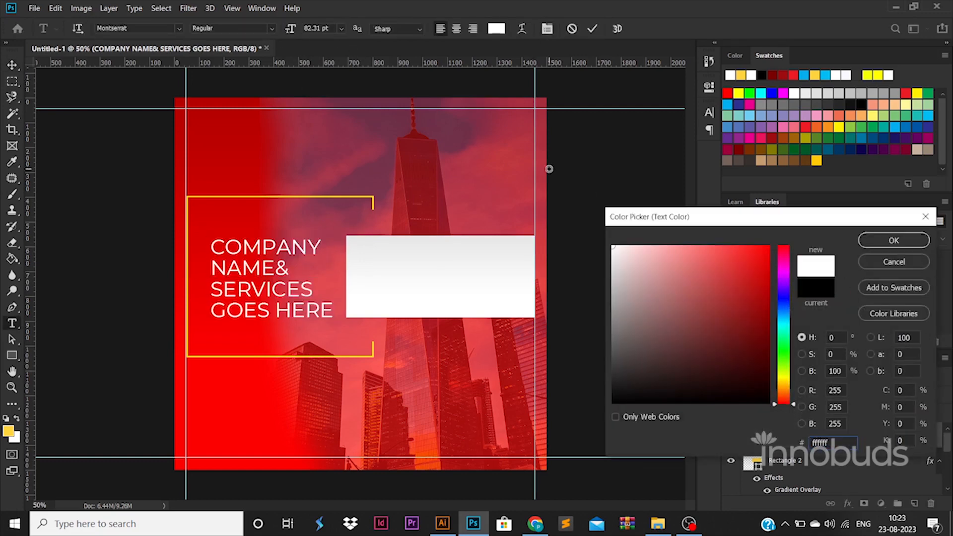
pyautogui.click(893, 241)
pyautogui.click(271, 28)
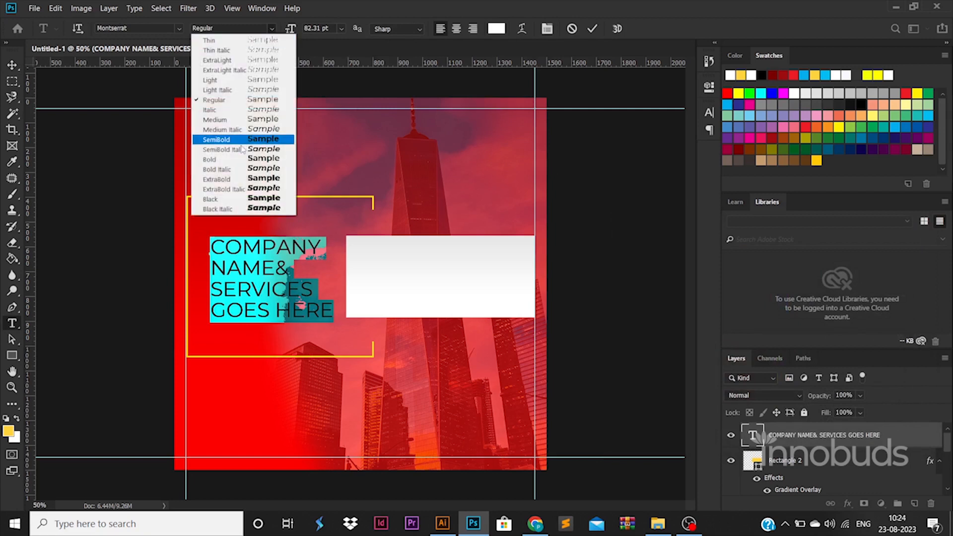
pyautogui.click(233, 149)
# Step: Colour the lines SERVICES GOES HERE bright yellow (ffea00)
pyautogui.doubleClick(282, 268)
pyautogui.keyDown('shift'); pyautogui.click(198, 241); pyautogui.keyUp('shift')
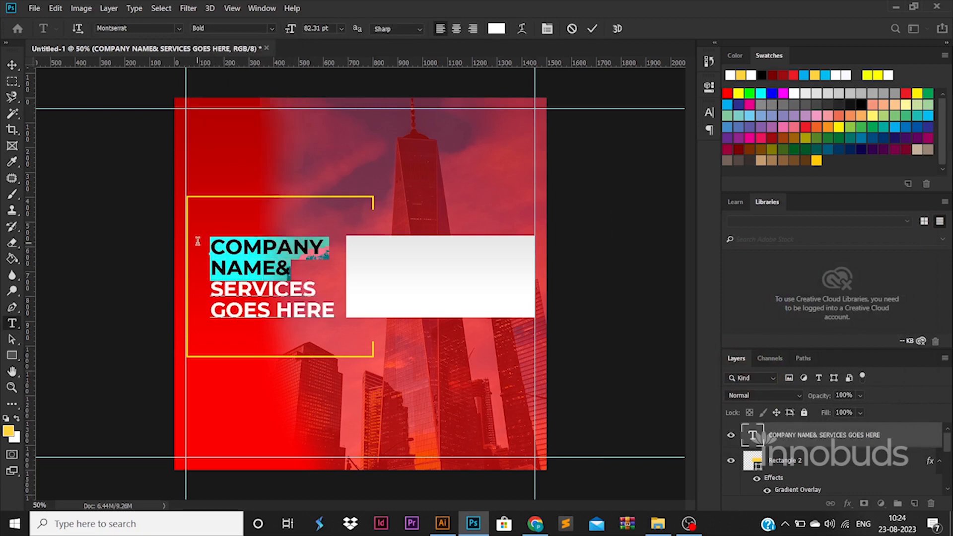
pyautogui.moveTo(212, 289); pyautogui.dragTo(364, 315)
pyautogui.click(496, 28)
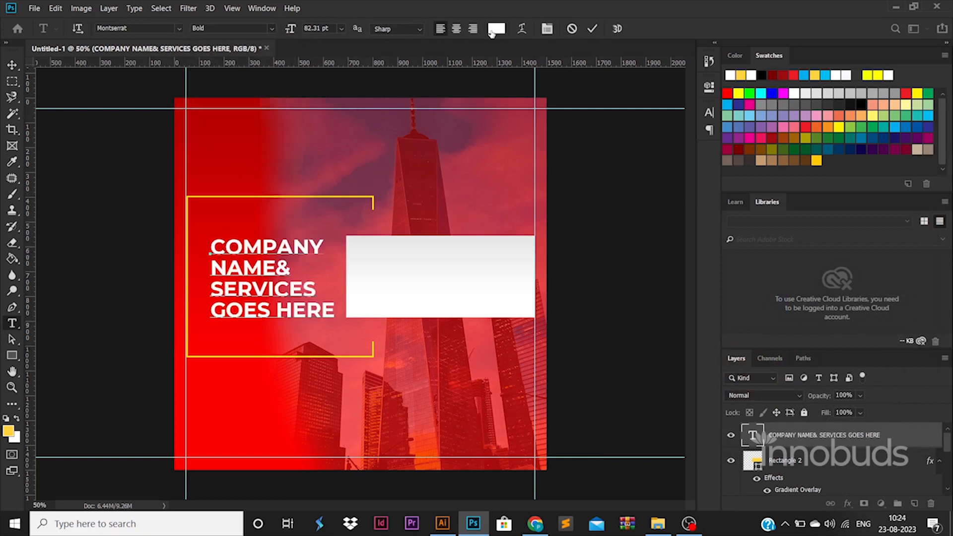
pyautogui.click(361, 195)
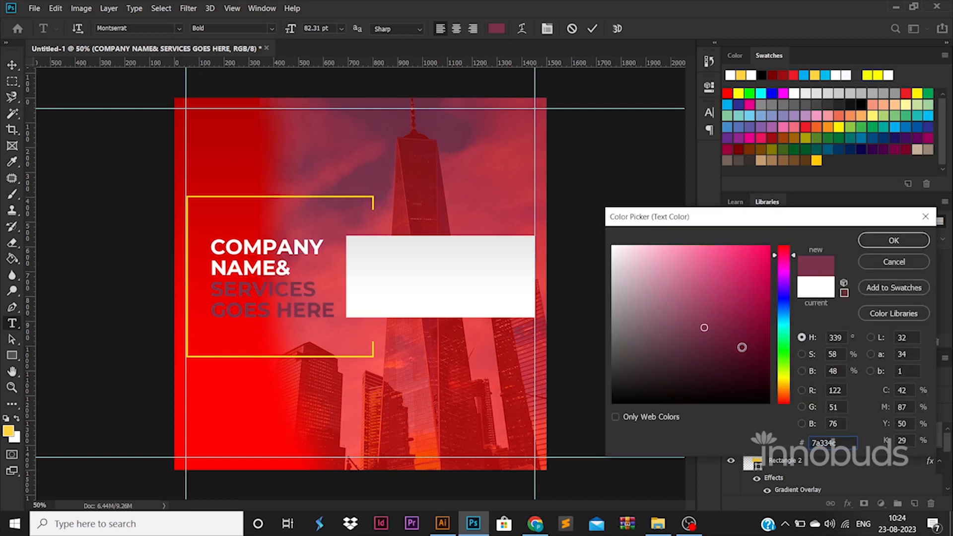
pyautogui.click(783, 380)
pyautogui.click(769, 246)
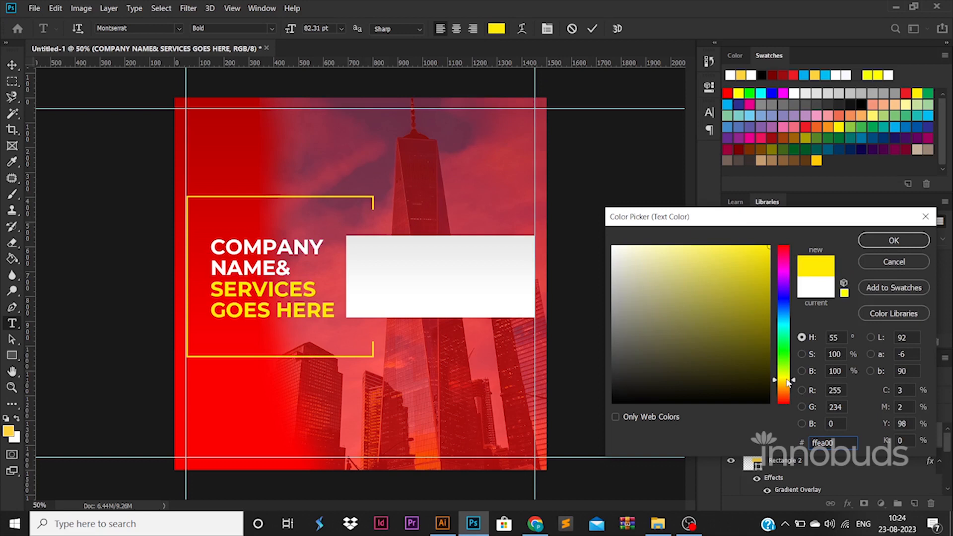
pyautogui.moveTo(788, 383); pyautogui.dragTo(786, 381)
pyautogui.click(871, 240)
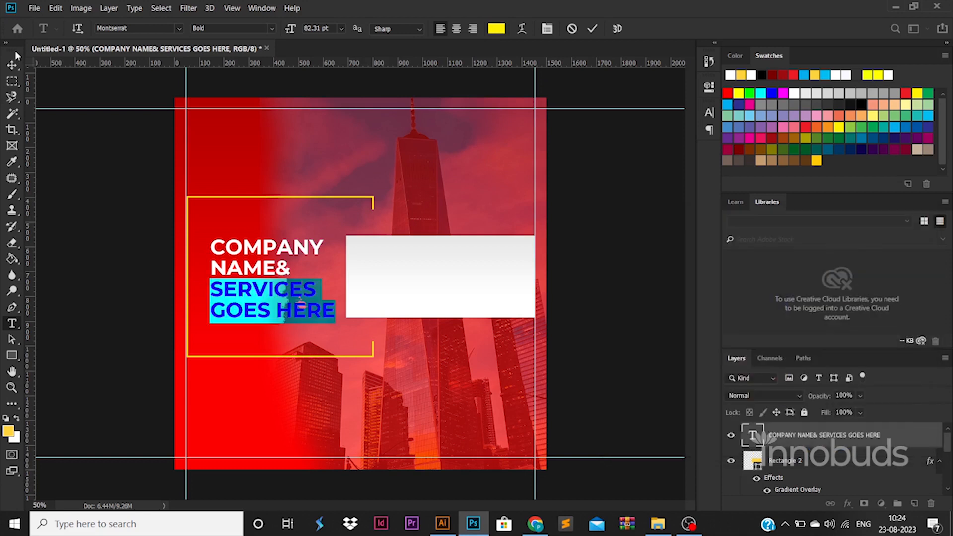
pyautogui.hotkey('ctrl', 'Return')
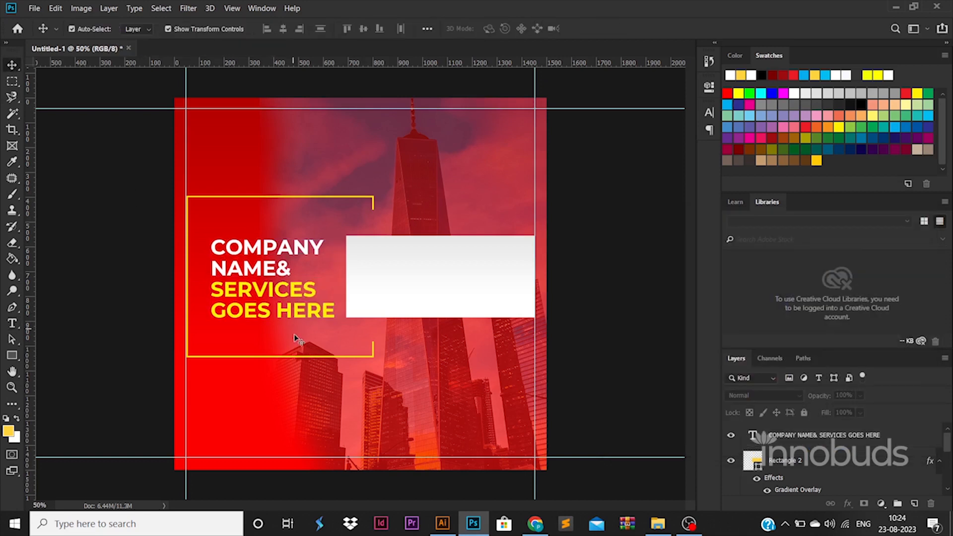
pyautogui.keyDown('ctrl'); pyautogui.click(226, 440); pyautogui.keyUp('ctrl')
# Step: Draw a 20 px yellow circle near the poster's bottom-left with the Ellipse tool
pyautogui.keyDown('ctrl'); pyautogui.click(212, 440); pyautogui.keyUp('ctrl')
pyautogui.scroll(-2, 210, 440)
pyautogui.scroll(-3, 210, 440)
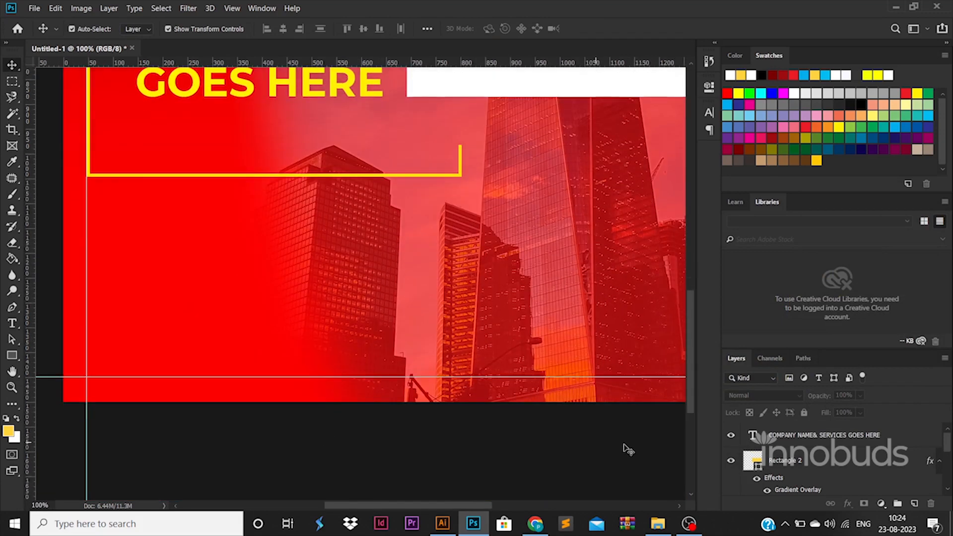
pyautogui.scroll(1, 627, 448)
pyautogui.click(794, 435)
pyautogui.rightClick(12, 355)
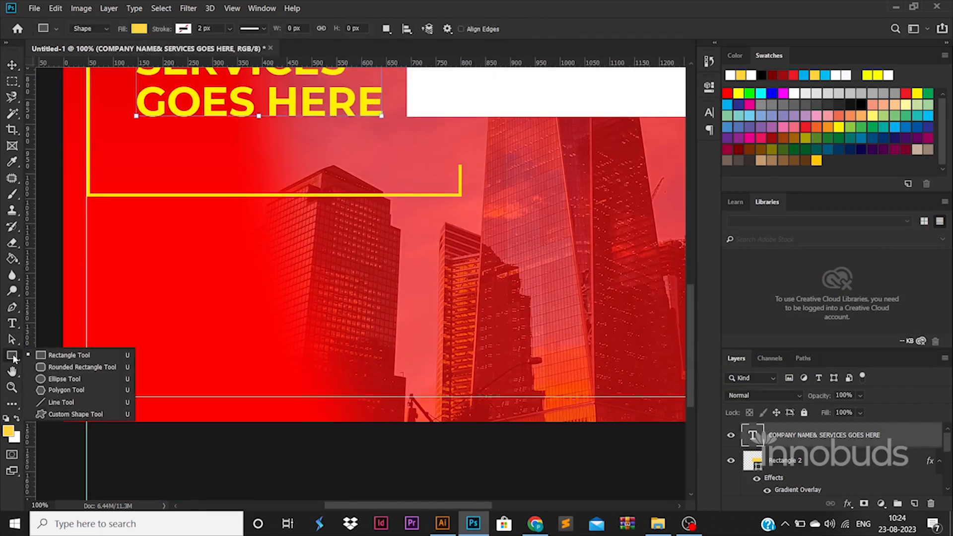
pyautogui.click(81, 379)
pyautogui.moveTo(104, 378); pyautogui.dragTo(113, 387)
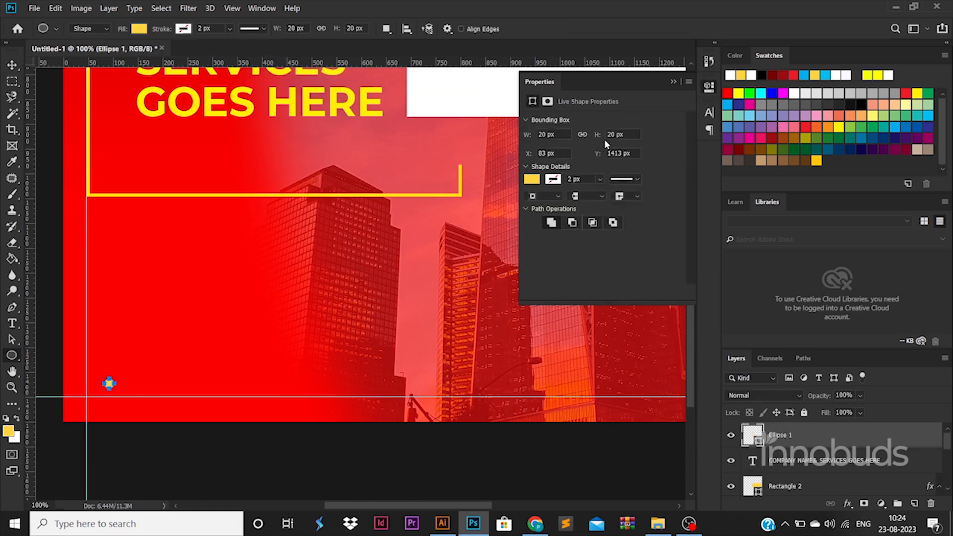
# Step: Duplicate the dot several times to form a row of seven dots to the right
pyautogui.click(11, 66)
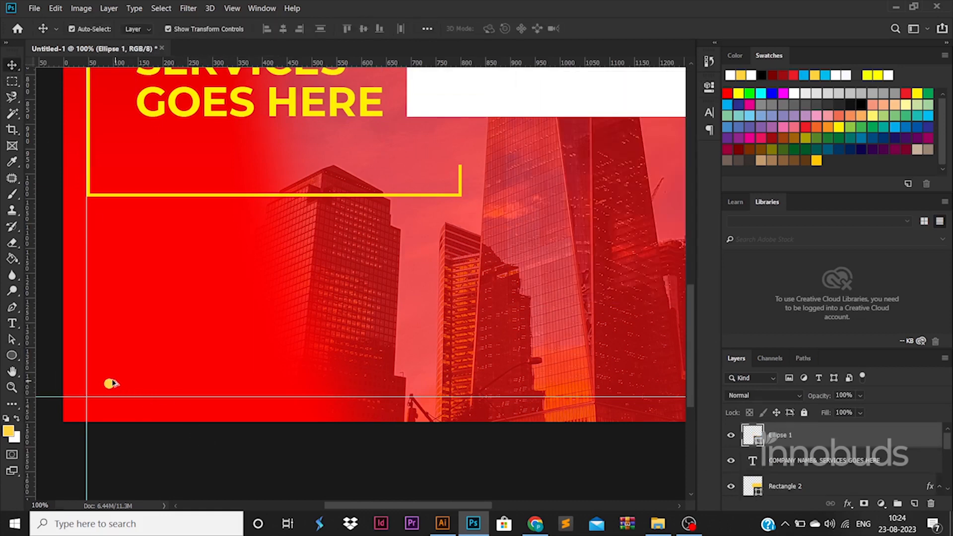
pyautogui.hotkey('ctrl', 'j')
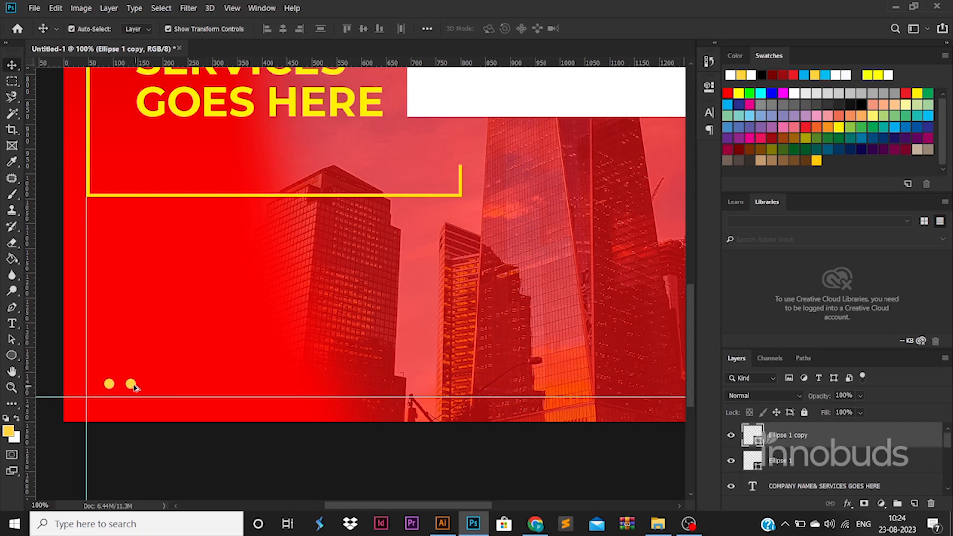
pyautogui.moveTo(133, 385); pyautogui.dragTo(239, 387)
pyautogui.click(208, 434)
pyautogui.click(251, 458)
pyautogui.click(260, 467)
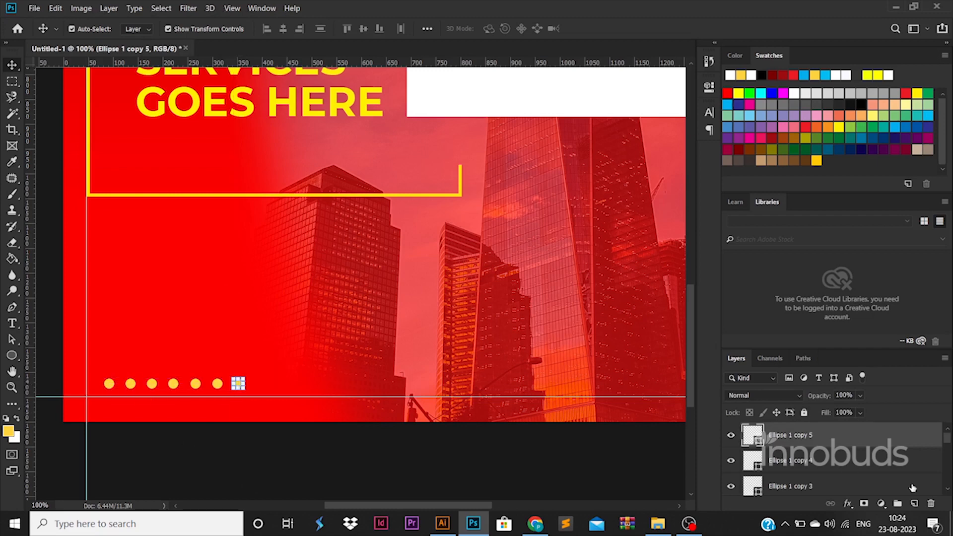
pyautogui.scroll(-5, 874, 466)
# Step: Select all seven dot layers and group them together
pyautogui.click(822, 439)
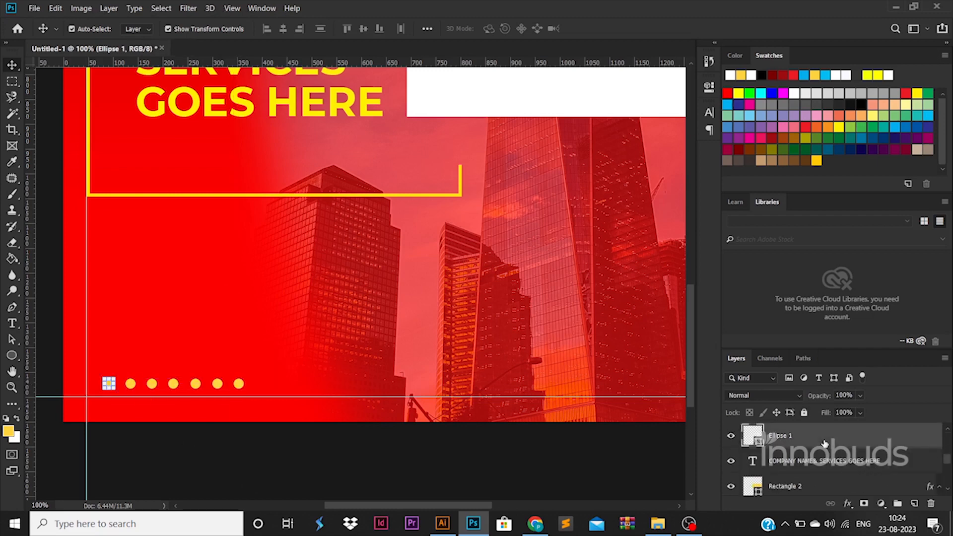
pyautogui.scroll(2, 823, 443)
pyautogui.click(824, 439)
pyautogui.scroll(-1, 592, 180)
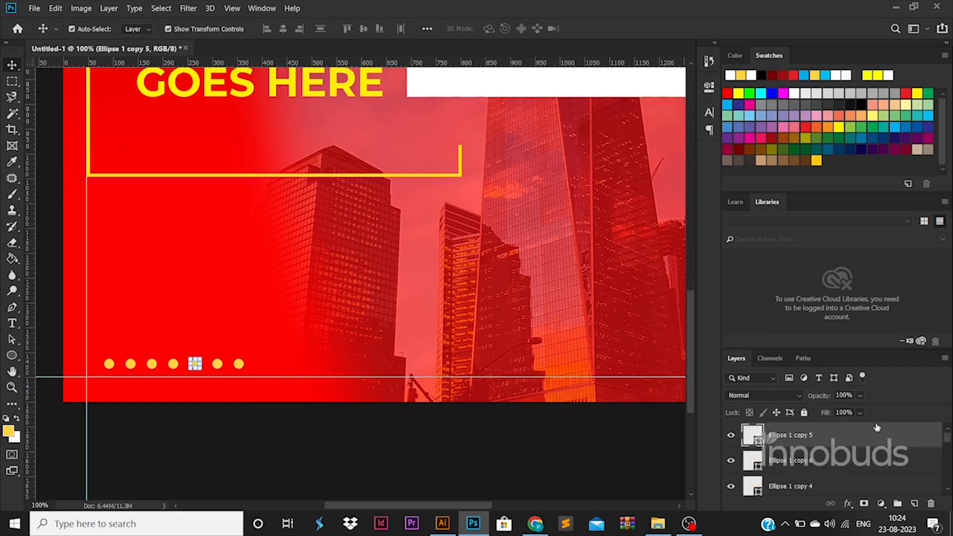
pyautogui.scroll(-5, 881, 442)
pyautogui.keyDown('shift'); pyautogui.click(837, 460); pyautogui.keyUp('shift')
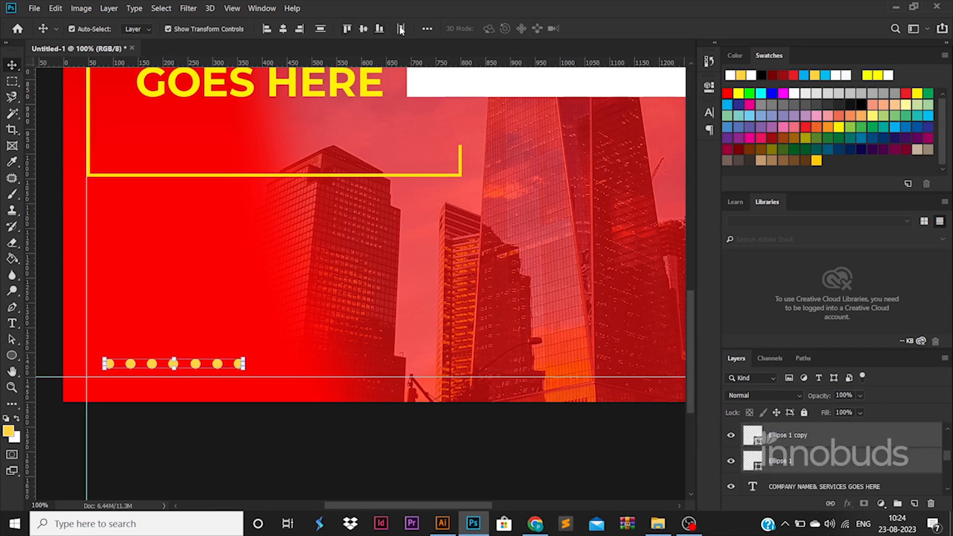
pyautogui.press('ctrl')
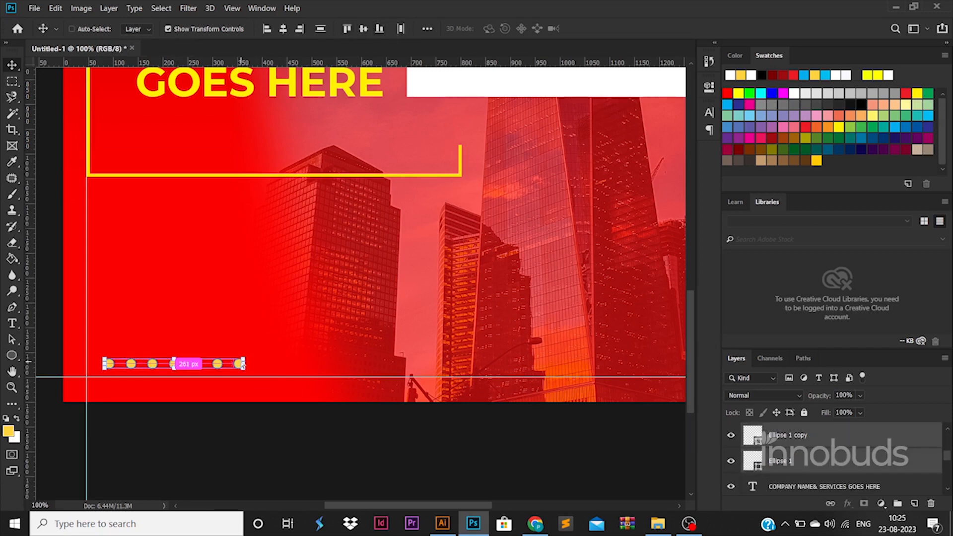
pyautogui.hotkey('ctrl', 'g')
# Step: Snap the dot row group onto the bottom-left guides, then duplicate the row
pyautogui.hotkey('ctrl', 't')
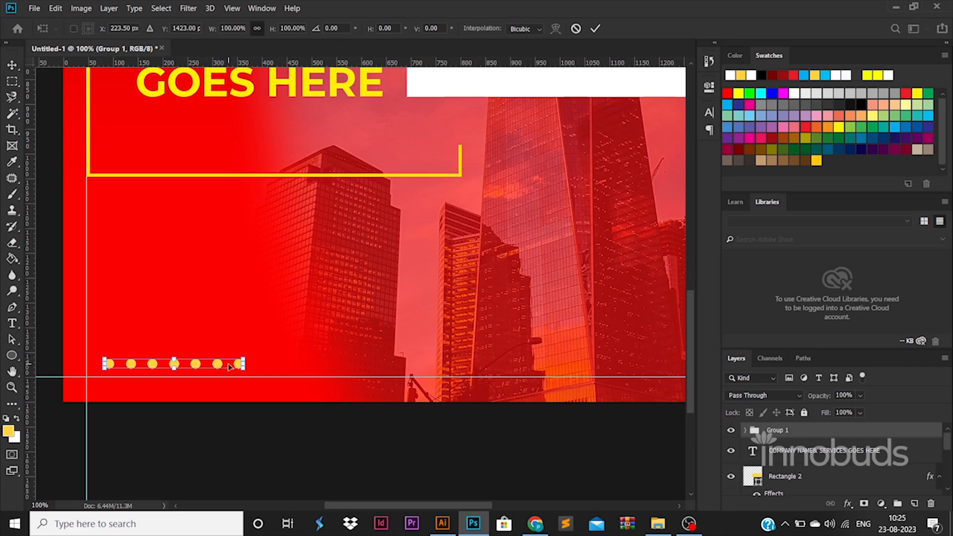
pyautogui.moveTo(229, 366); pyautogui.dragTo(213, 374)
pyautogui.press('Return')
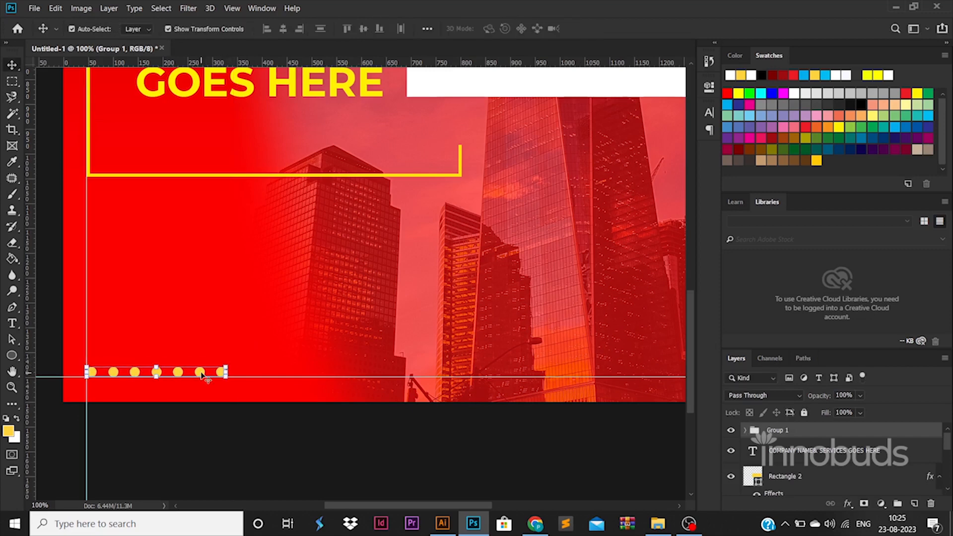
pyautogui.click(745, 429)
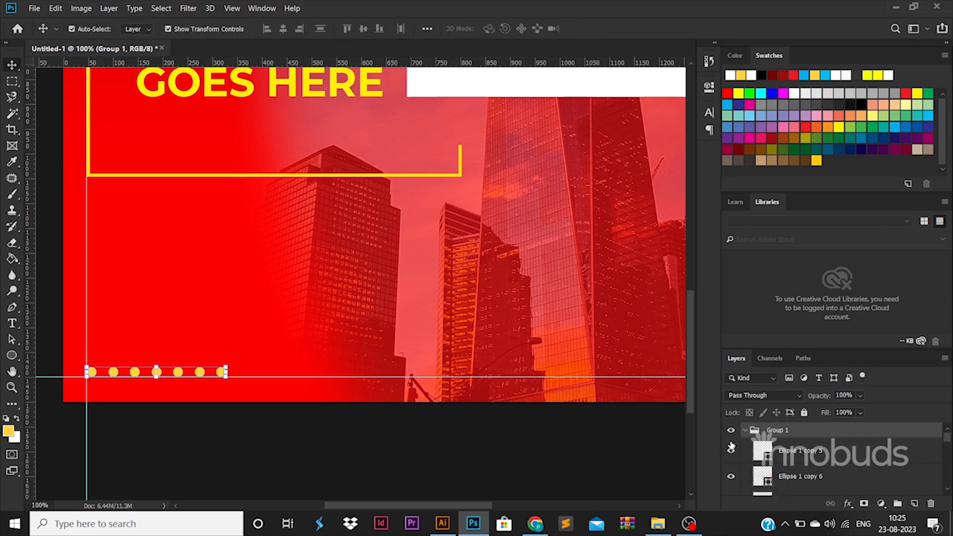
pyautogui.hotkey('ctrl', 'j')
pyautogui.hotkey('ctrl', 't')
# Step: Place the copied row above the original and make two more row copies, four rows total
pyautogui.moveTo(197, 374); pyautogui.dragTo(196, 318)
pyautogui.press('Return')
pyautogui.hotkey('ctrl', 'j')
pyautogui.hotkey('ctrl', 't')
pyautogui.press('Return')
pyautogui.hotkey('ctrl', 'j')
pyautogui.hotkey('ctrl', 't')
pyautogui.press('Return')
# Step: Select all four dot-row groups and distribute their vertical centres evenly
pyautogui.click(745, 430)
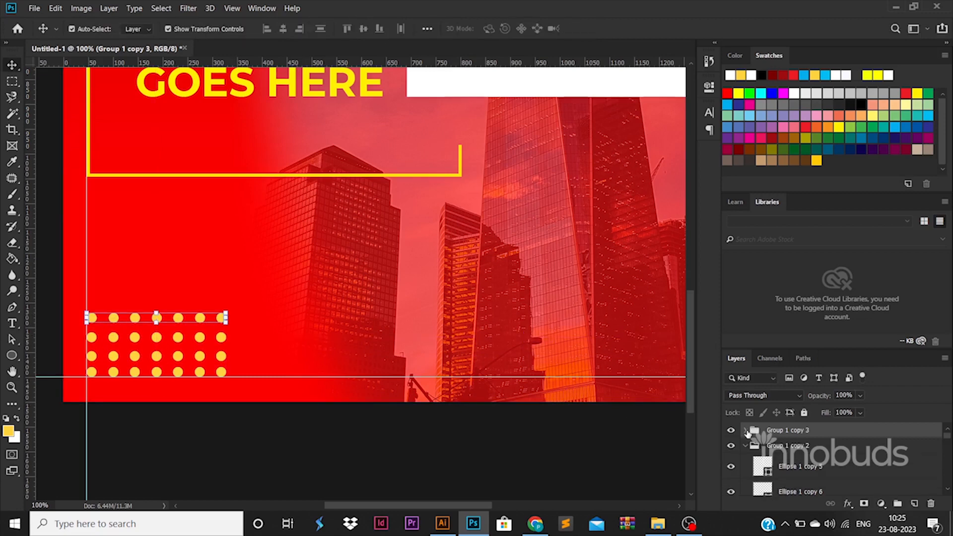
pyautogui.click(746, 465)
pyautogui.click(744, 462)
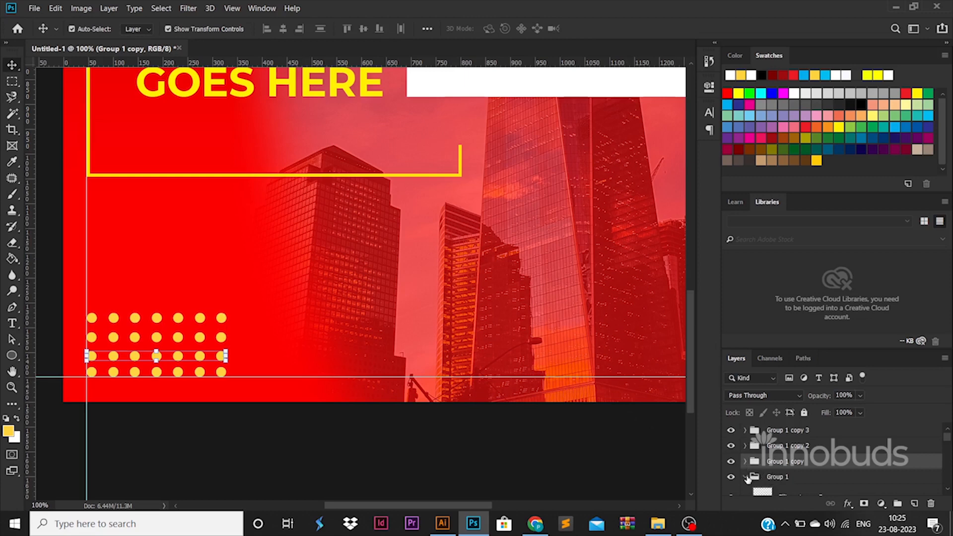
pyautogui.click(744, 477)
pyautogui.click(777, 476)
pyautogui.keyDown('shift'); pyautogui.click(786, 431); pyautogui.keyUp('shift')
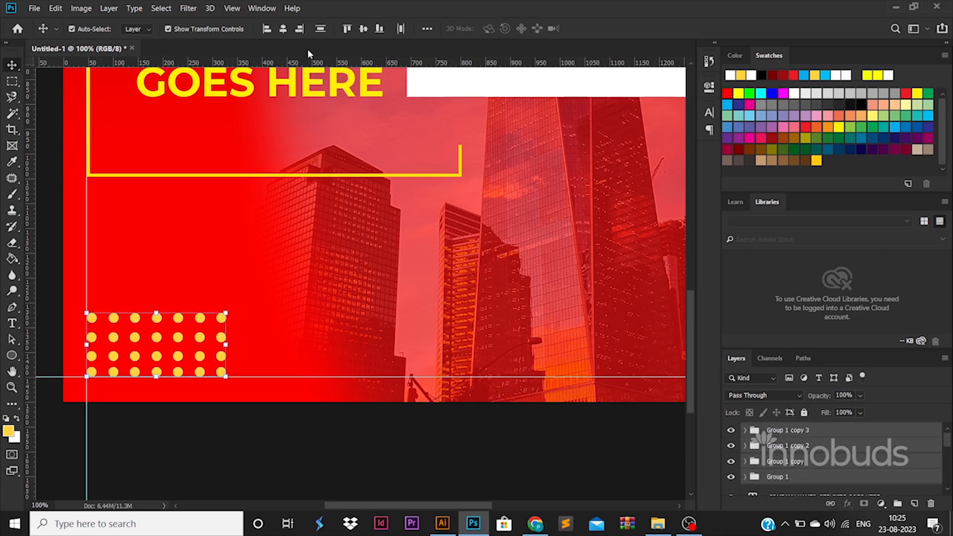
pyautogui.click(321, 30)
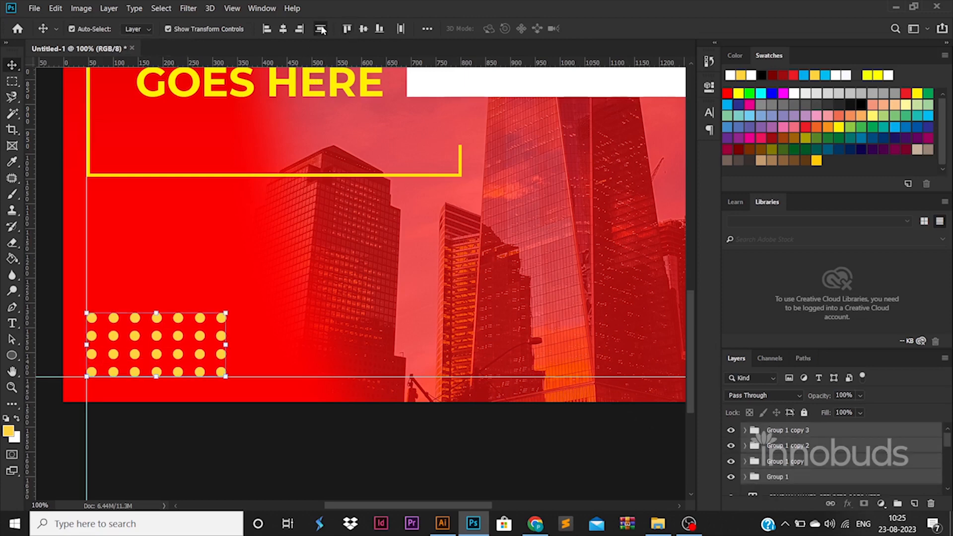
pyautogui.click(868, 449)
# Step: Give the second dot row a white Color Overlay
pyautogui.press('h')
pyautogui.doubleClick(868, 450)
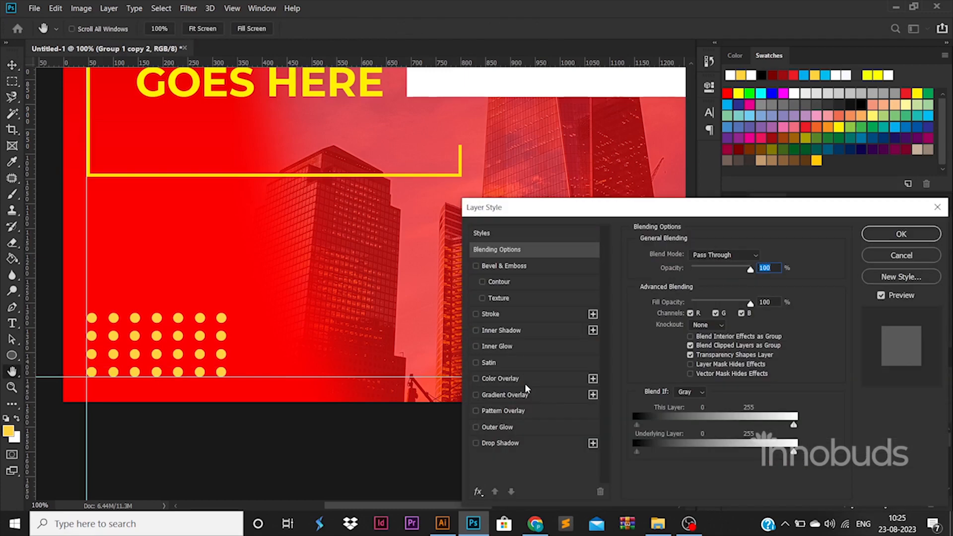
pyautogui.click(526, 381)
pyautogui.click(761, 256)
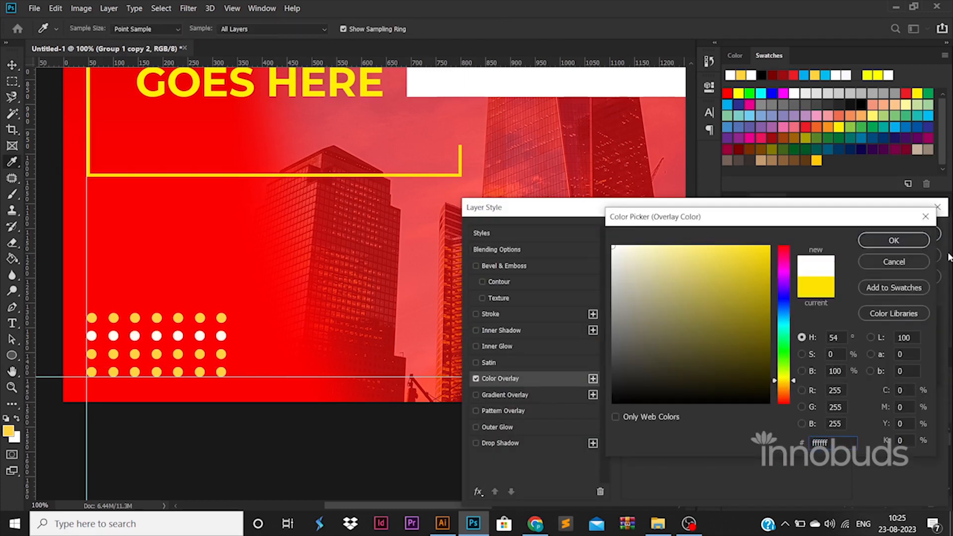
pyautogui.click(893, 240)
pyautogui.click(901, 231)
# Step: Move a white dot row up to sit above the grid
pyautogui.press('v')
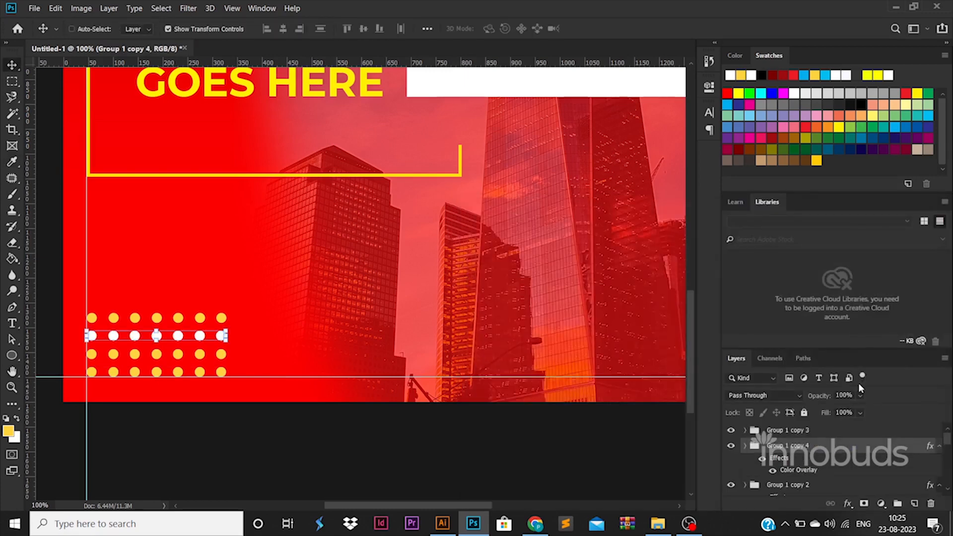
pyautogui.hotkey('ctrl', 't')
pyautogui.moveTo(221, 338); pyautogui.dragTo(221, 301)
pyautogui.press('Return')
# Step: Add a white Color Overlay to the bottom dot row and fit the poster in the window
pyautogui.click(220, 374)
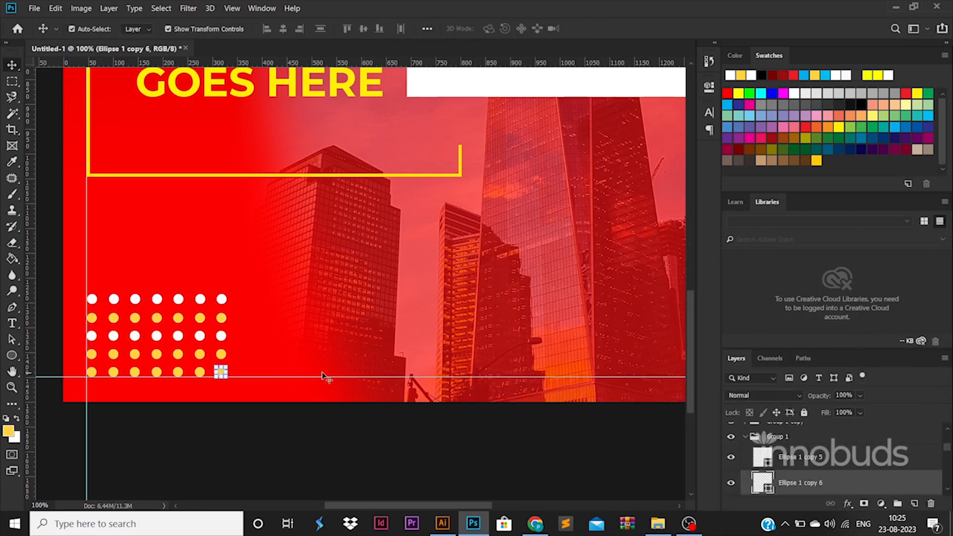
pyautogui.click(805, 446)
pyautogui.doubleClick(808, 446)
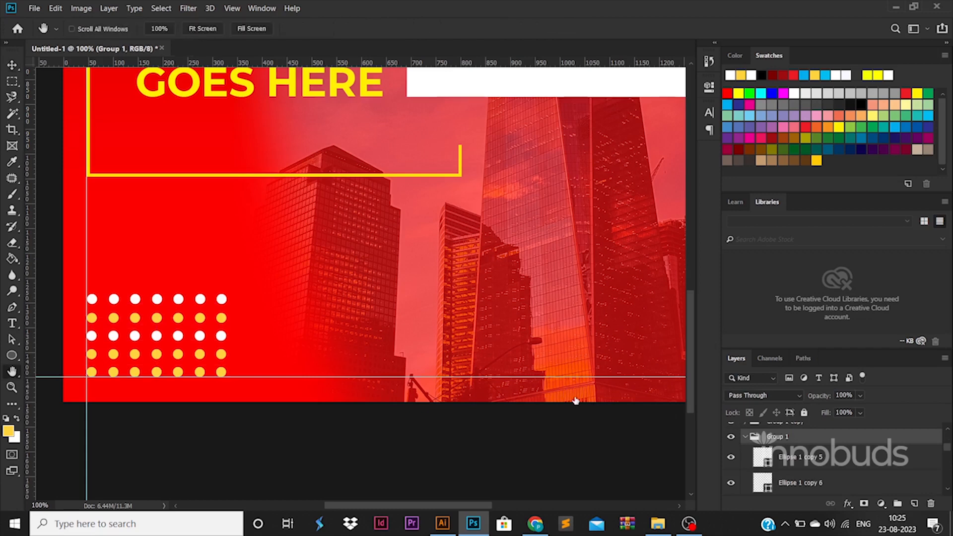
pyautogui.click(545, 378)
pyautogui.click(879, 236)
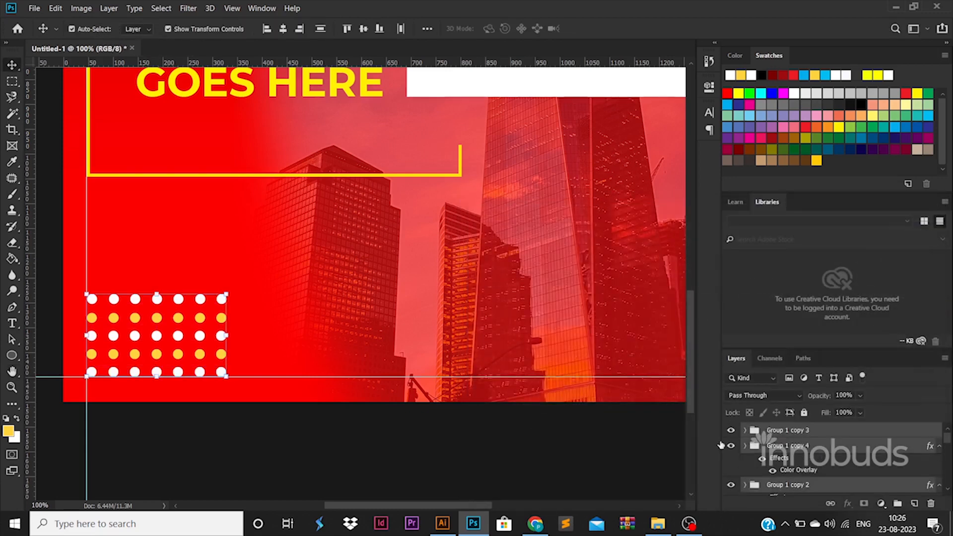
pyautogui.hotkey('ctrl', '0')
pyautogui.press('ctrl')
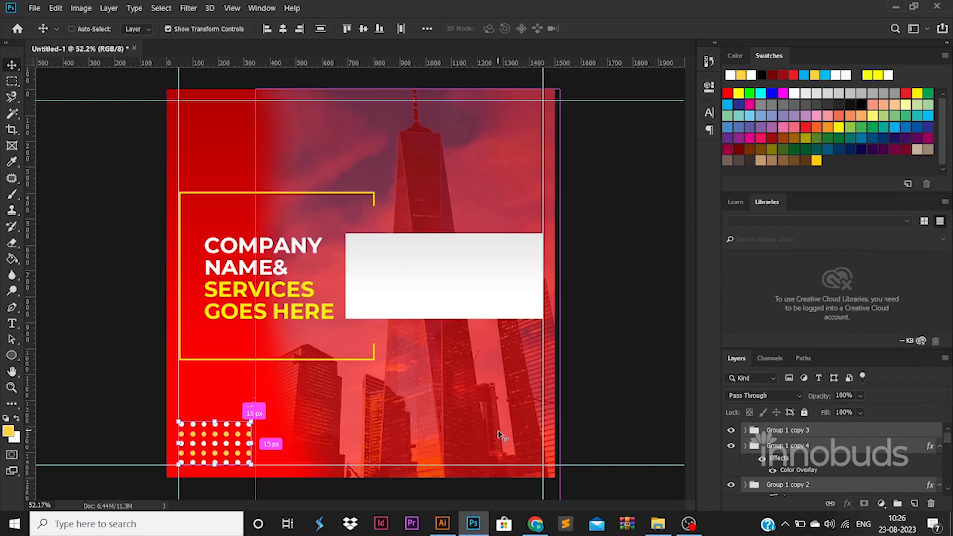
# Step: Duplicate the white-and-yellow dot grid and move the copy into the top-right corner
pyautogui.hotkey('ctrl', 'alt', 't')
pyautogui.moveTo(244, 435); pyautogui.dragTo(531, 122)
pyautogui.press('Return')
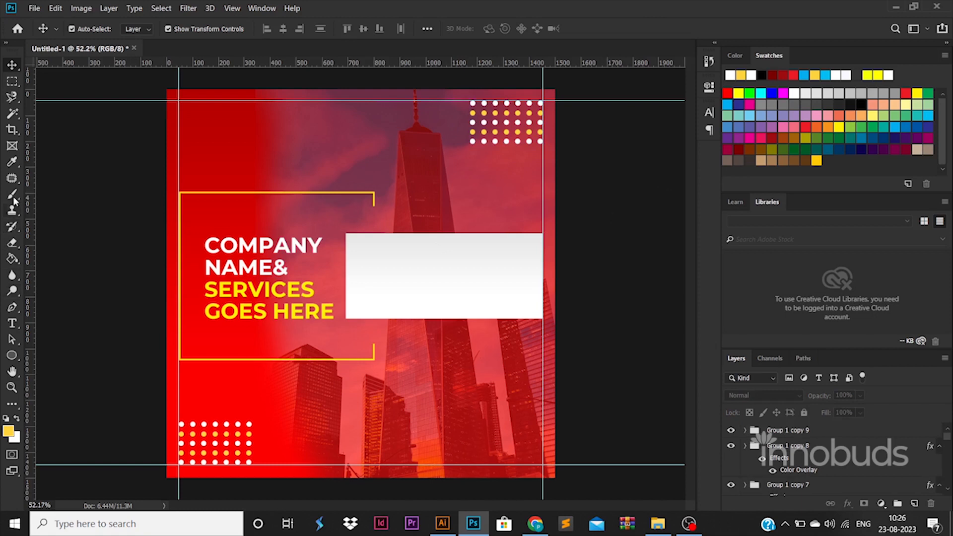
pyautogui.click(13, 197)
# Step: On a new layer, paint a textured yellow brush stroke and stack a copy above it at the lower right
pyautogui.click(914, 503)
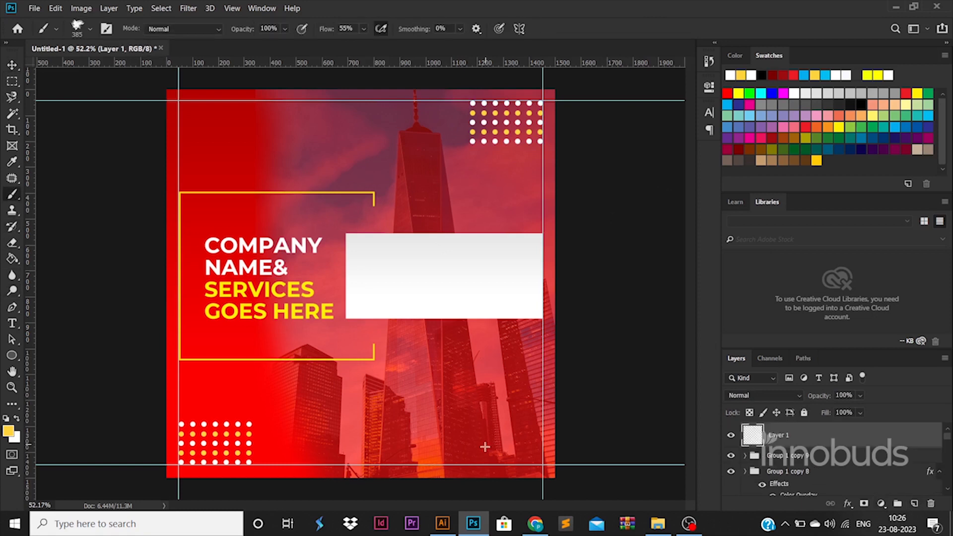
pyautogui.moveTo(394, 446); pyautogui.dragTo(519, 439)
pyautogui.hotkey('ctrl', 'z')
pyautogui.rightClick(400, 443)
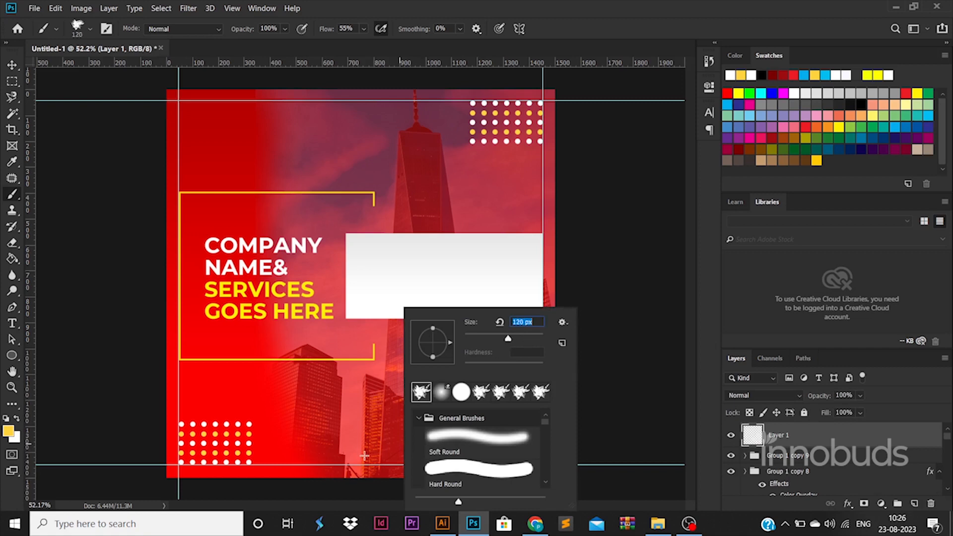
pyautogui.moveTo(364, 455)
pyautogui.mouseDown()
pyautogui.moveTo(497, 439)
pyautogui.moveTo(461, 454)
pyautogui.moveTo(362, 451)
pyautogui.moveTo(503, 448)
pyautogui.moveTo(374, 448)
pyautogui.mouseUp()
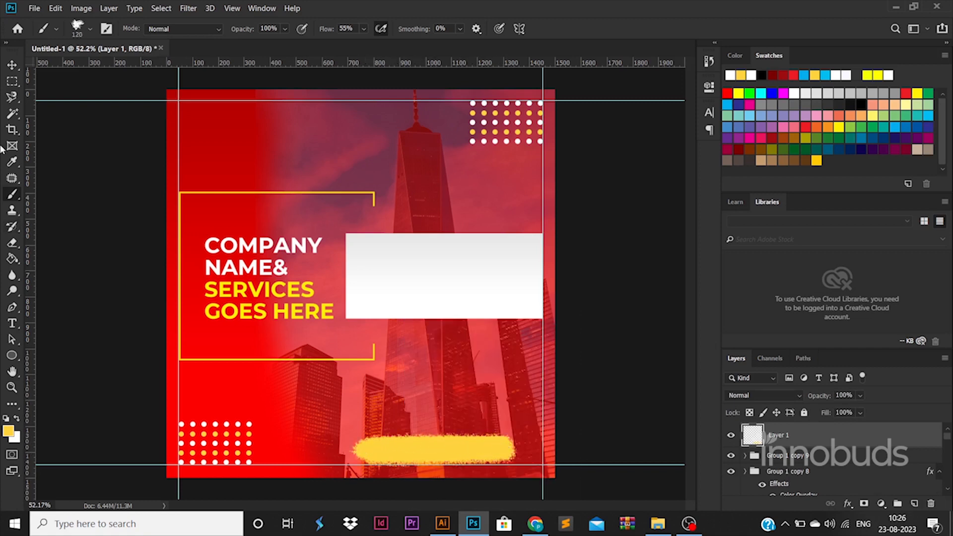
pyautogui.click(12, 65)
pyautogui.moveTo(491, 454)
pyautogui.mouseDown()
pyautogui.moveTo(522, 457)
pyautogui.moveTo(522, 421)
pyautogui.mouseUp()
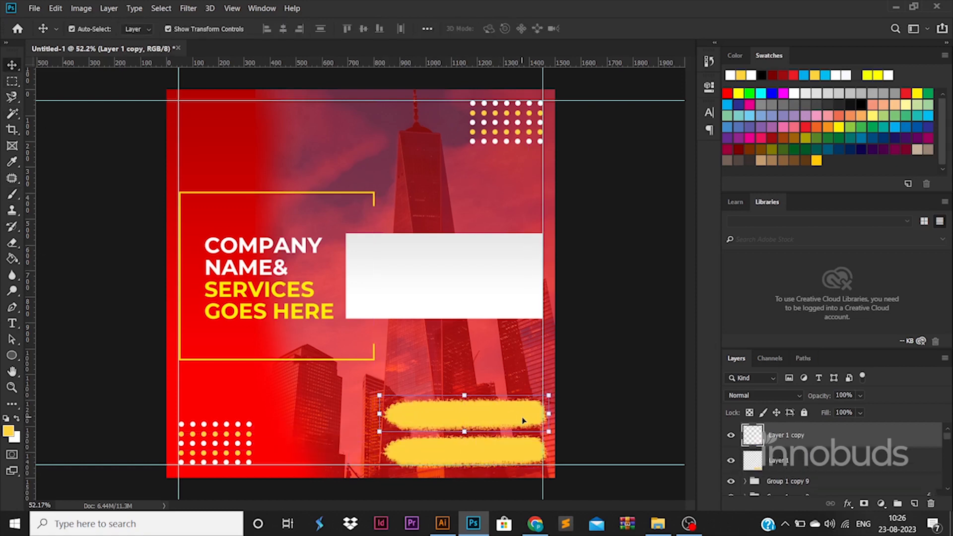
pyautogui.click(649, 440)
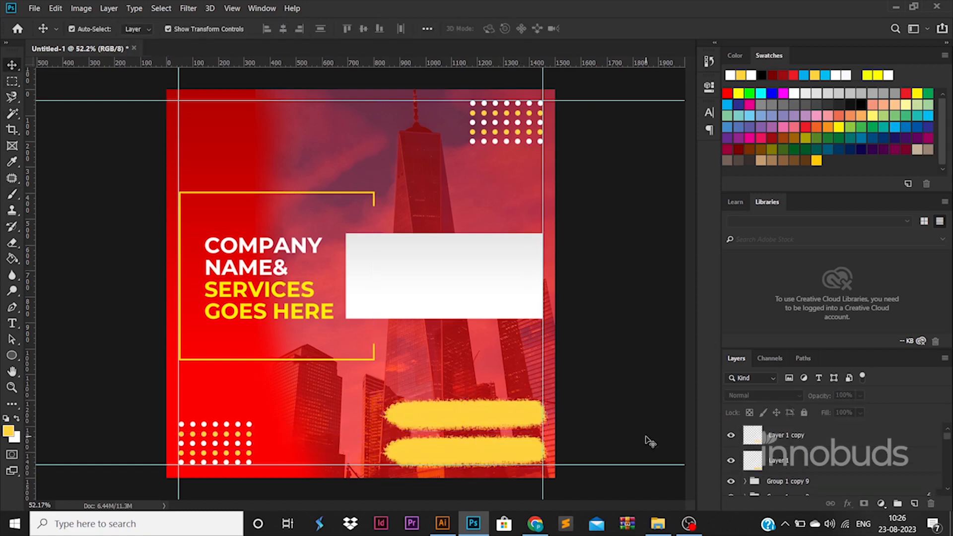
# Step: Copy the headline text onto the white box and turn it into 30 pt description text
pyautogui.moveTo(424, 302); pyautogui.dragTo(430, 299)
pyautogui.doubleClick(431, 298)
pyautogui.write('SERVICES DESCR')
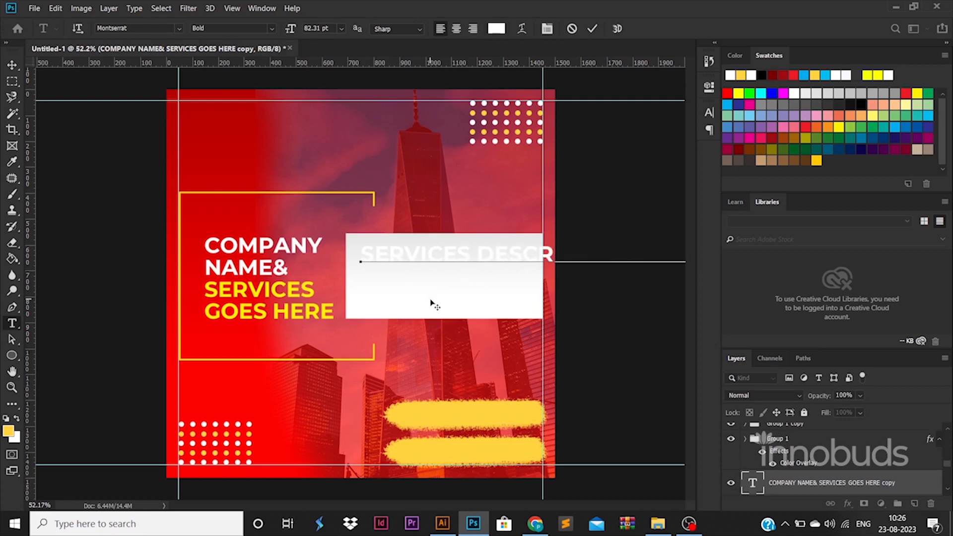
pyautogui.hotkey('ctrl', 'a')
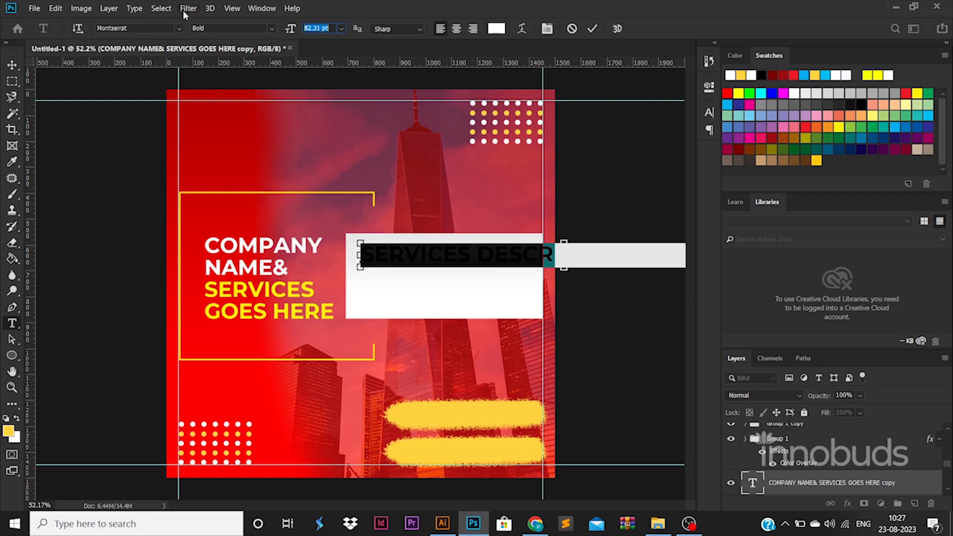
pyautogui.press('Return')
pyautogui.click(12, 65)
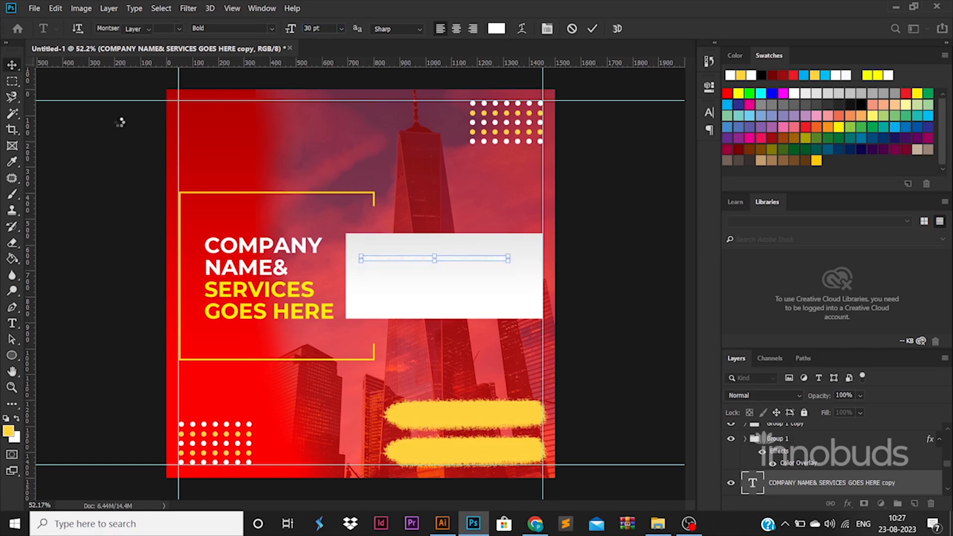
# Step: Make the description text black in Regular weight
pyautogui.doubleClick(753, 484)
pyautogui.click(497, 30)
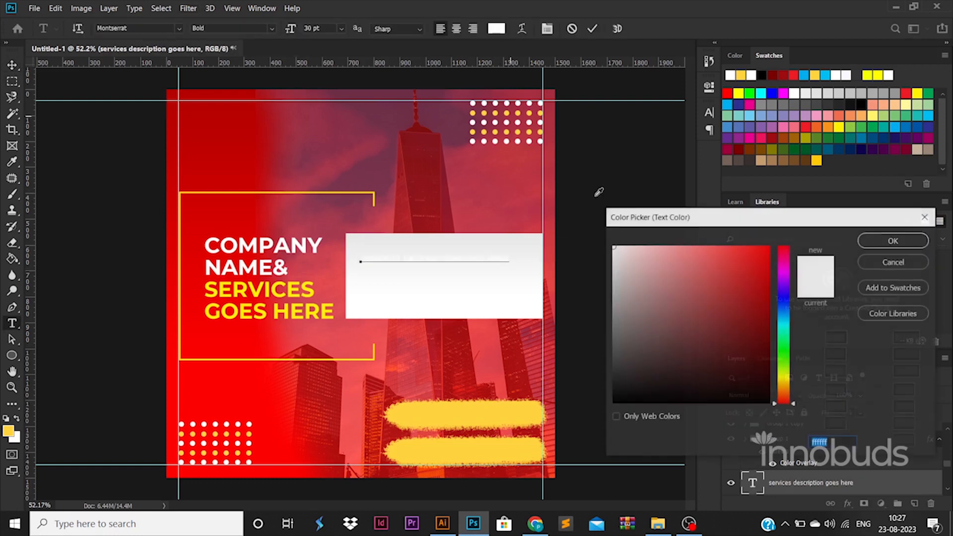
pyautogui.moveTo(627, 355); pyautogui.dragTo(542, 476)
pyautogui.click(877, 243)
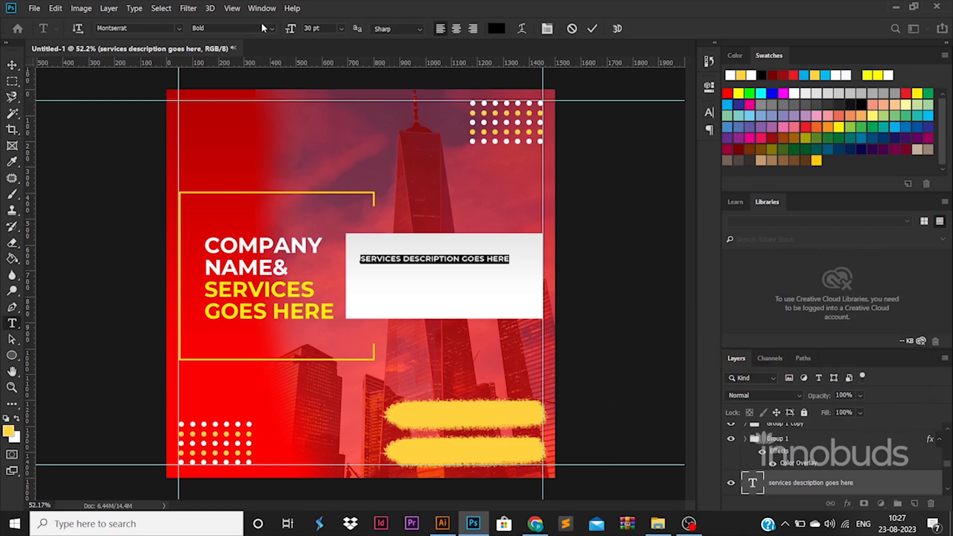
pyautogui.click(262, 28)
pyautogui.click(256, 102)
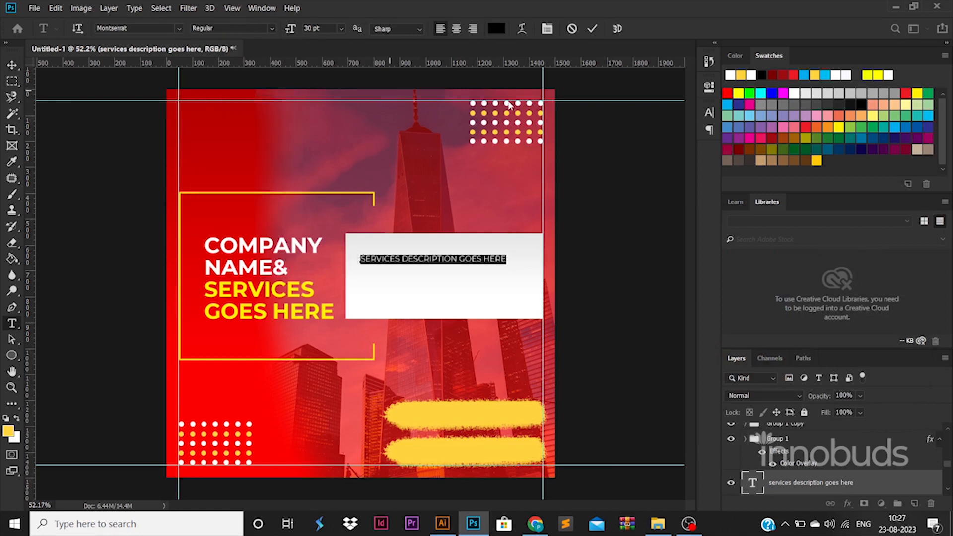
# Step: Repeat the description to three lines and tighten the line spacing to 42.78 pt
pyautogui.hotkey('ctrl', 'c')
pyautogui.press('Right')
pyautogui.press('Return')
pyautogui.hotkey('ctrl', 'v')
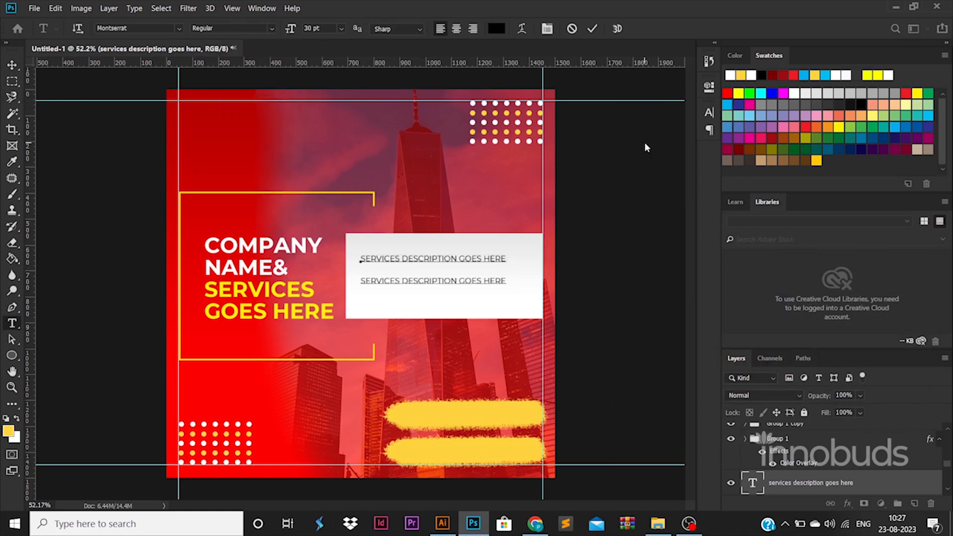
pyautogui.press('Return')
pyautogui.hotkey('ctrl', 'v')
pyautogui.hotkey('ctrl', 'a')
pyautogui.hotkey('ctrl', 't')
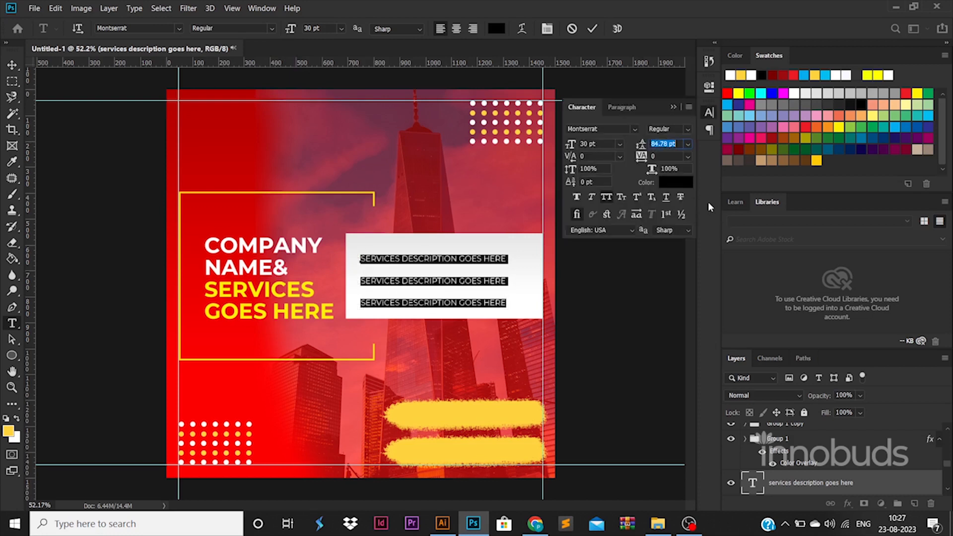
pyautogui.press('Down')
pyautogui.press('Down')
pyautogui.press('Down')
pyautogui.press('Down')
pyautogui.press('Down')
pyautogui.press('Down')
pyautogui.press('Down')
pyautogui.press('Down')
pyautogui.press('Down')
pyautogui.press('Down')
pyautogui.press('Down')
pyautogui.press('Down')
pyautogui.press('Down')
pyautogui.press('Down')
pyautogui.press('Down')
pyautogui.press('Down')
pyautogui.press('Down')
pyautogui.press('Down')
pyautogui.press('Down')
pyautogui.press('Down')
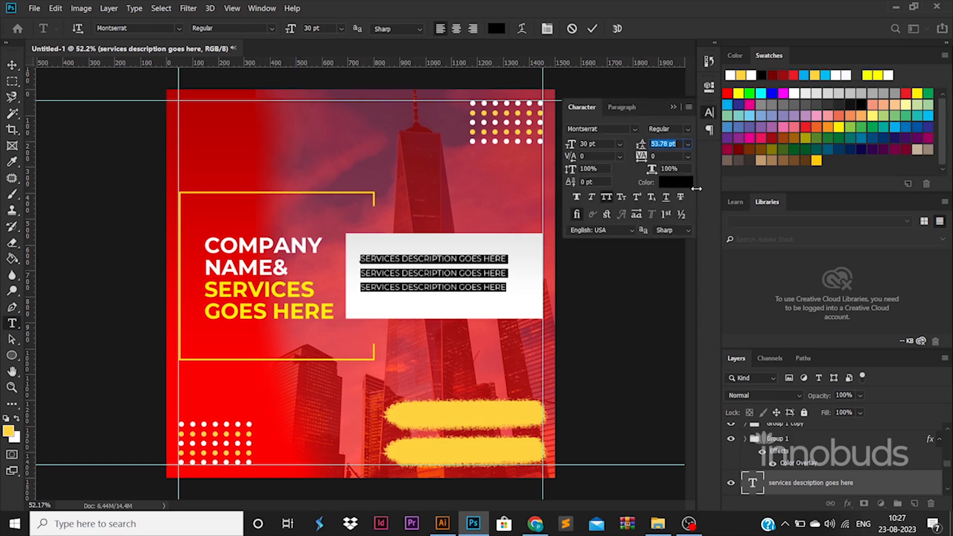
pyautogui.press('Down')
pyautogui.press('Down')
pyautogui.press('Down')
pyautogui.press('Down')
pyautogui.press('Down')
pyautogui.press('Down')
pyautogui.press('Down')
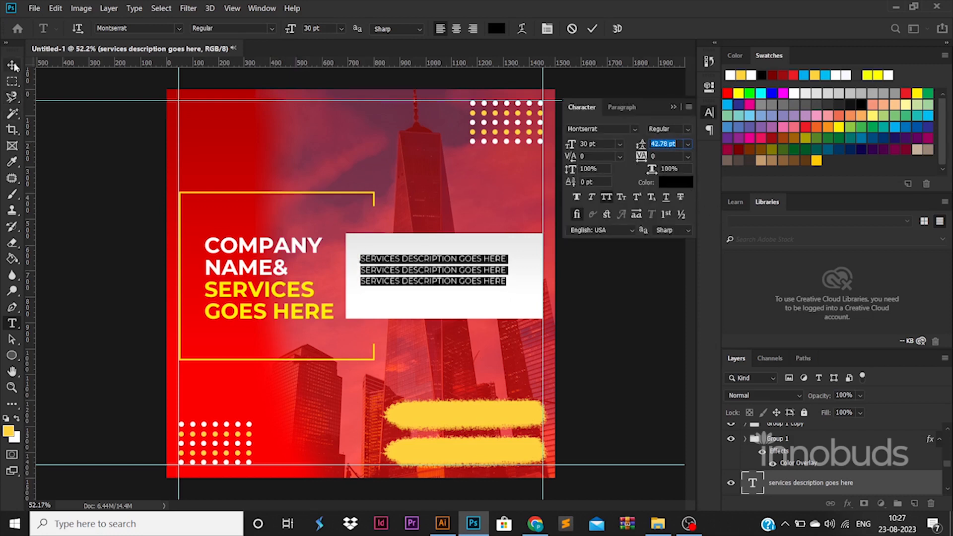
# Step: Position and slightly enlarge the description block in the white box, and set it to Light weight
pyautogui.click(14, 66)
pyautogui.moveTo(495, 278); pyautogui.dragTo(526, 257)
pyautogui.hotkey('ctrl', 't')
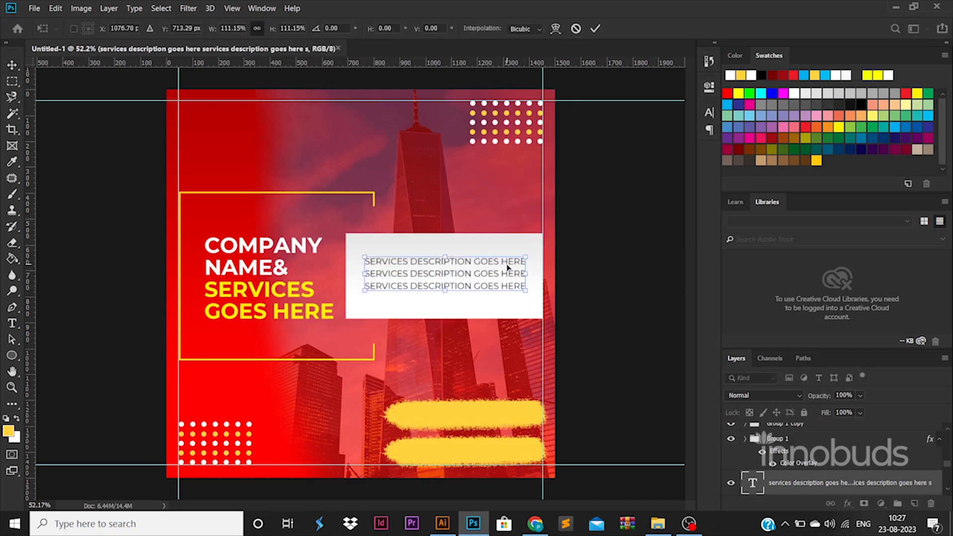
pyautogui.press('Return')
pyautogui.doubleClick(504, 264)
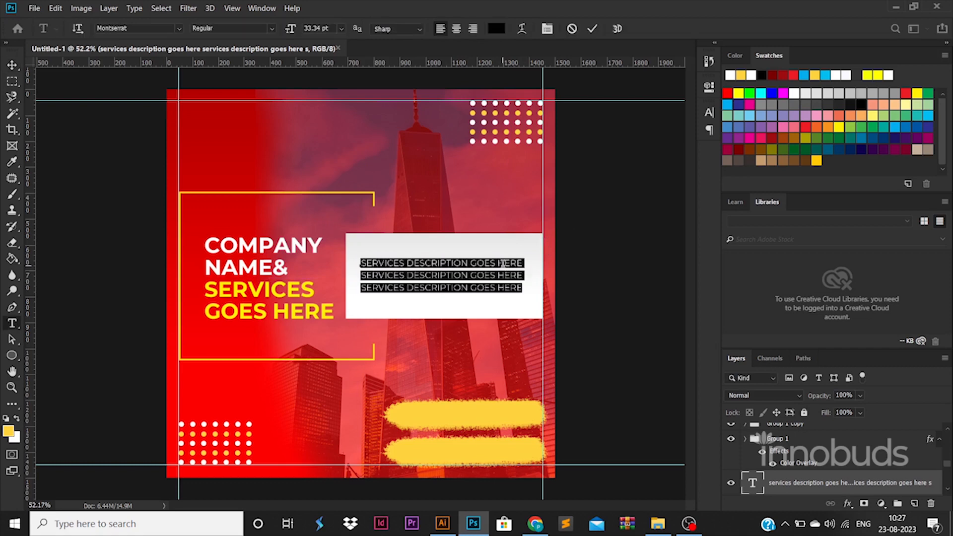
pyautogui.click(271, 28)
pyautogui.click(250, 80)
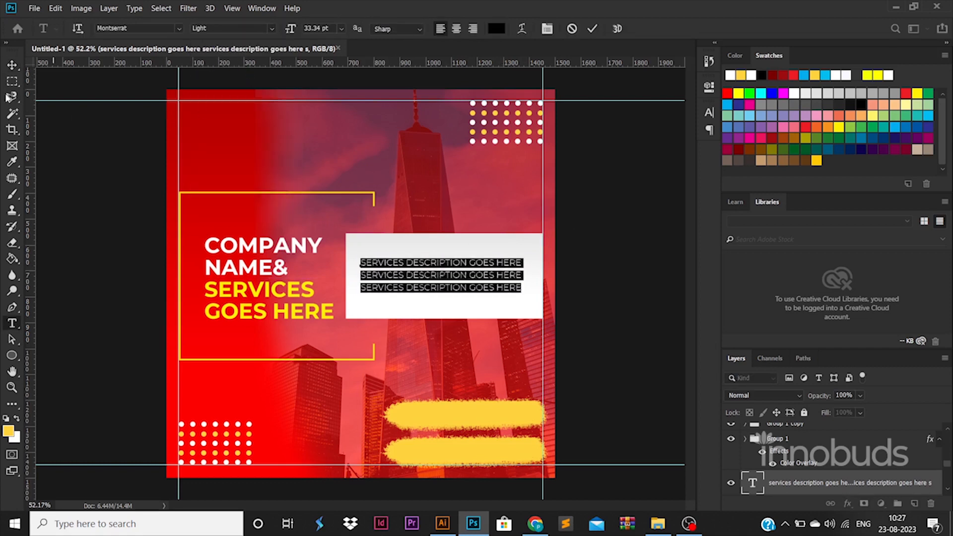
pyautogui.click(12, 65)
pyautogui.click(636, 329)
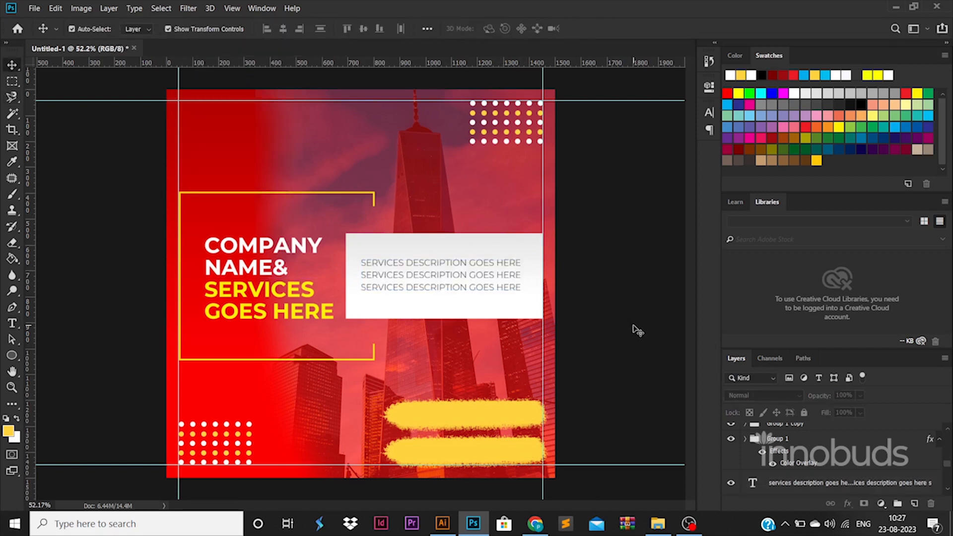
# Step: Turn the lower brush stroke white with a Color Overlay
pyautogui.click(527, 450)
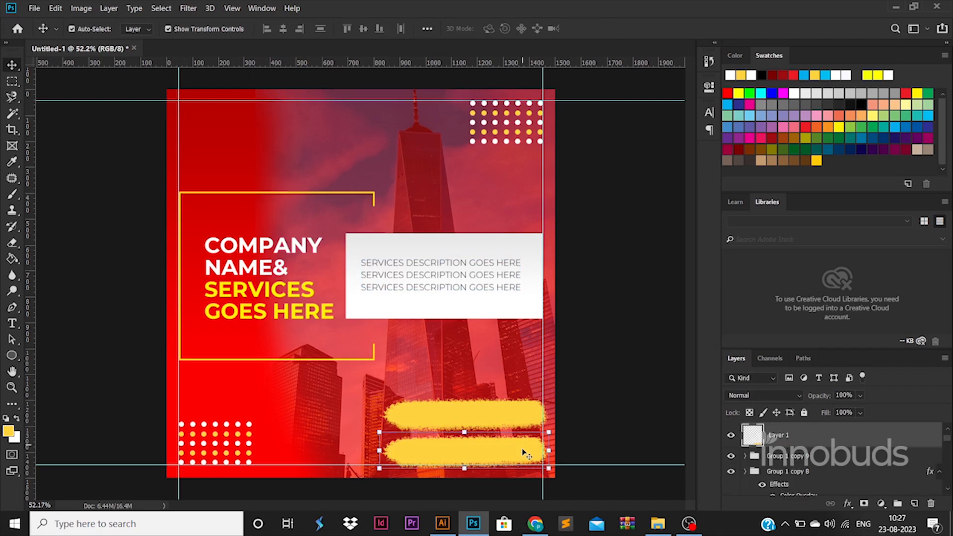
pyautogui.doubleClick(822, 439)
pyautogui.click(532, 377)
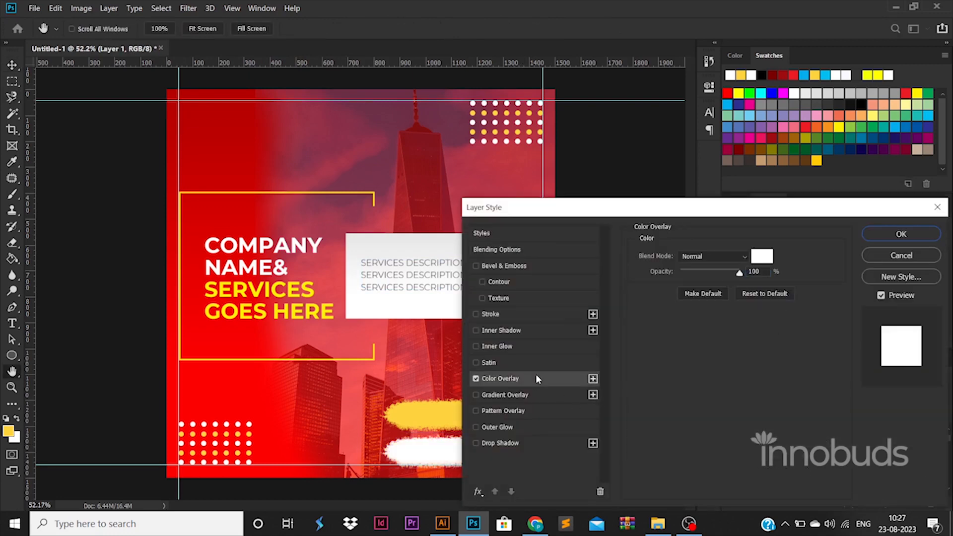
pyautogui.click(900, 234)
# Step: Drag globe.png and email.png from the ICONS folder into the poster
pyautogui.click(657, 523)
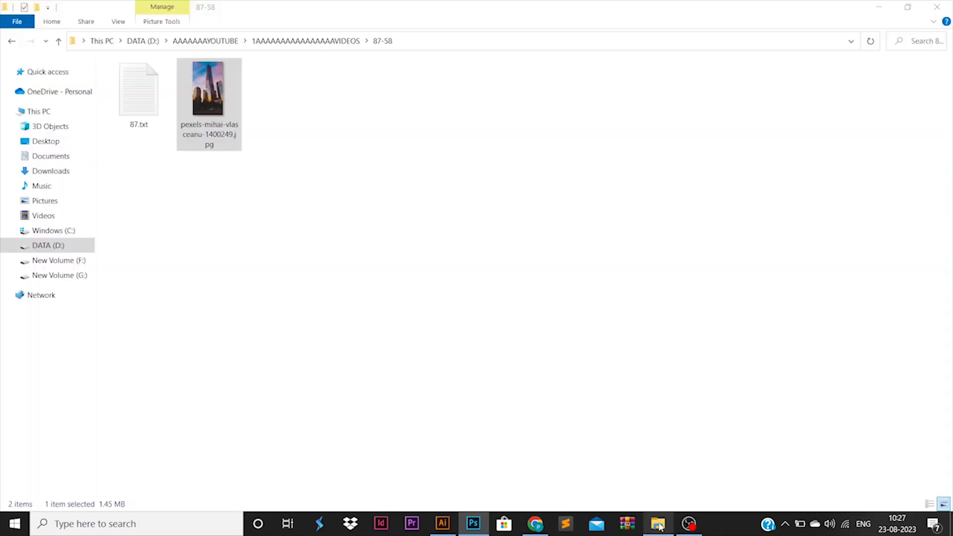
pyautogui.click(334, 43)
pyautogui.doubleClick(350, 173)
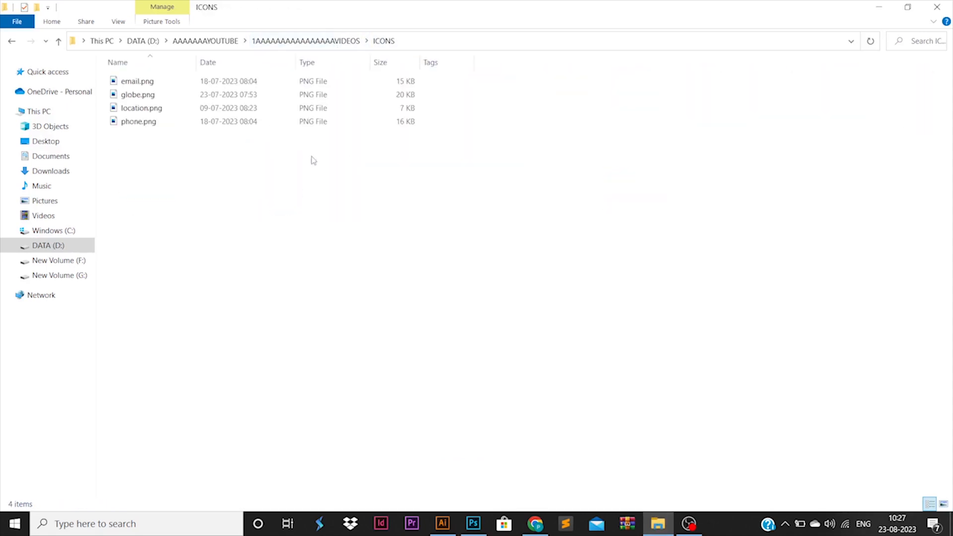
pyautogui.click(199, 95)
pyautogui.keyDown('ctrl'); pyautogui.click(164, 81); pyautogui.keyUp('ctrl')
pyautogui.moveTo(164, 81); pyautogui.dragTo(514, 377)
pyautogui.press('Return')
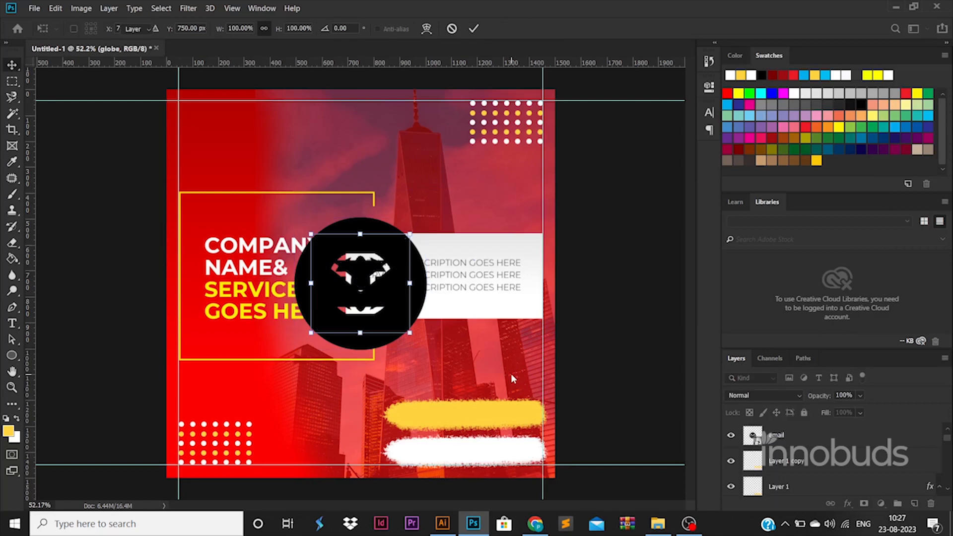
# Step: Shrink the globe icon onto the white band and the email icon onto the yellow band's left
pyautogui.moveTo(498, 380)
pyautogui.mouseDown()
pyautogui.moveTo(425, 480)
pyautogui.moveTo(416, 451)
pyautogui.mouseUp()
pyautogui.press('Return')
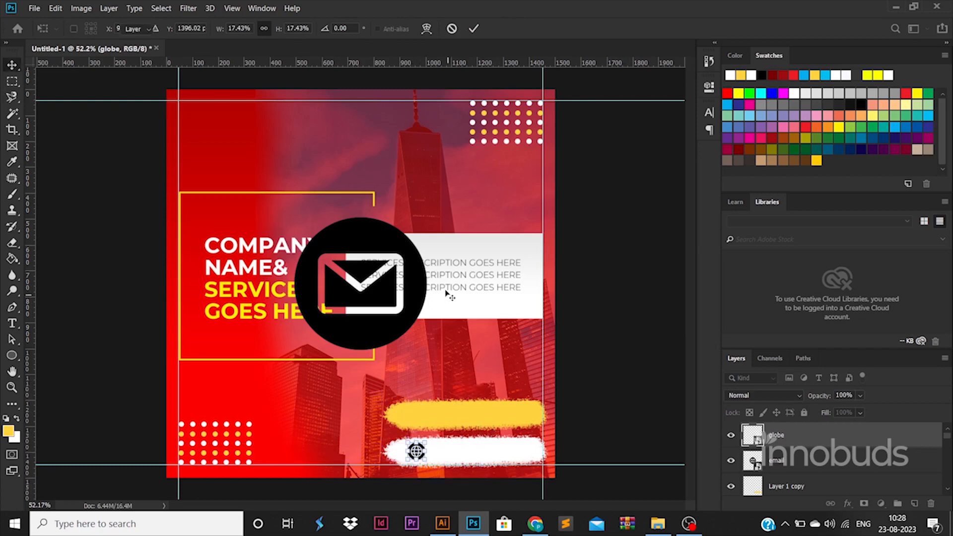
pyautogui.moveTo(425, 291); pyautogui.dragTo(490, 391)
pyautogui.moveTo(493, 318); pyautogui.dragTo(421, 419)
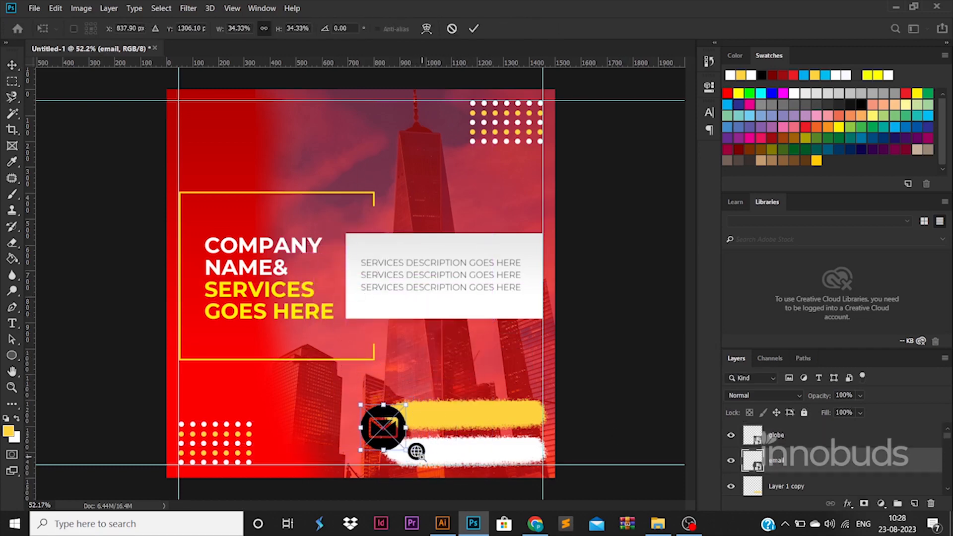
pyautogui.scroll(1, 422, 457)
pyautogui.scroll(1, 422, 457)
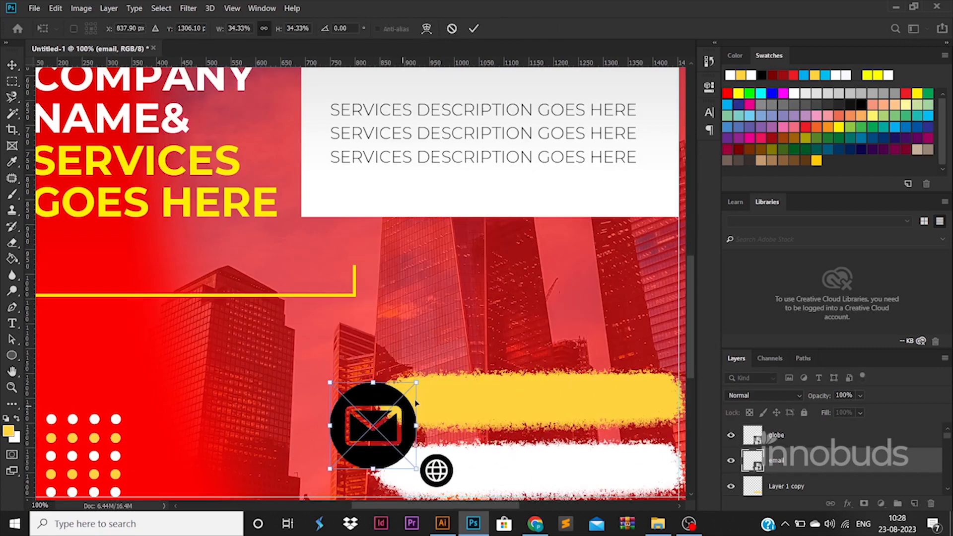
pyautogui.moveTo(416, 383)
pyautogui.mouseDown()
pyautogui.moveTo(372, 427)
pyautogui.moveTo(443, 409)
pyautogui.moveTo(452, 391)
pyautogui.moveTo(439, 403)
pyautogui.mouseUp()
pyautogui.press('Return')
pyautogui.press('Up')
pyautogui.press('Up')
pyautogui.press('Up')
pyautogui.press('Up')
pyautogui.press('Up')
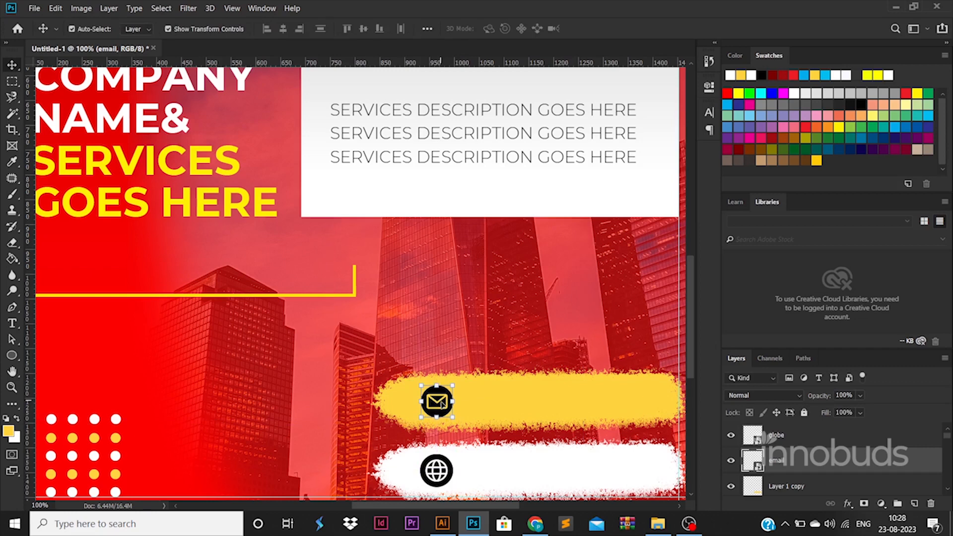
# Step: Resize the globe slightly and align both icons on their horizontal centres
pyautogui.click(443, 461)
pyautogui.moveTo(453, 453); pyautogui.dragTo(453, 455)
pyautogui.press('Return')
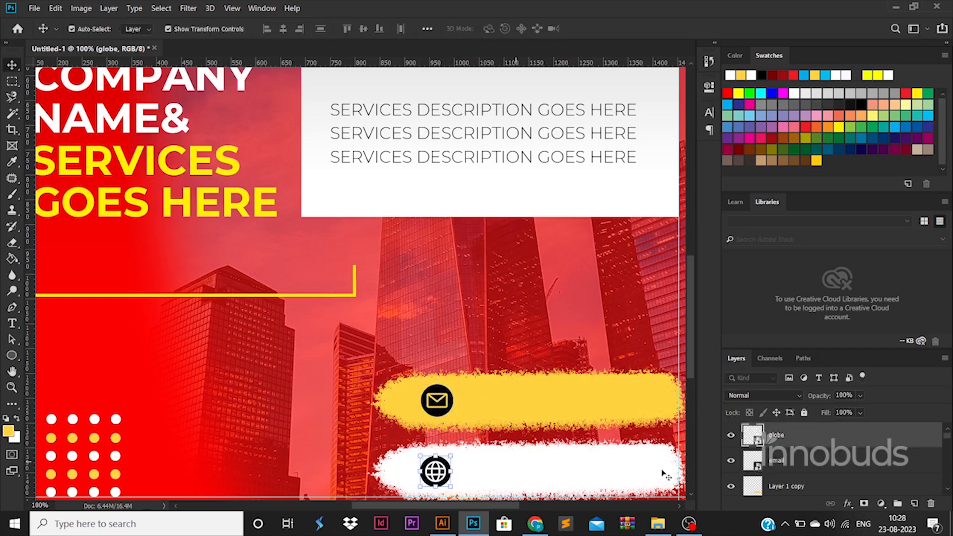
pyautogui.keyDown('shift'); pyautogui.click(816, 461); pyautogui.keyUp('shift')
pyautogui.click(286, 33)
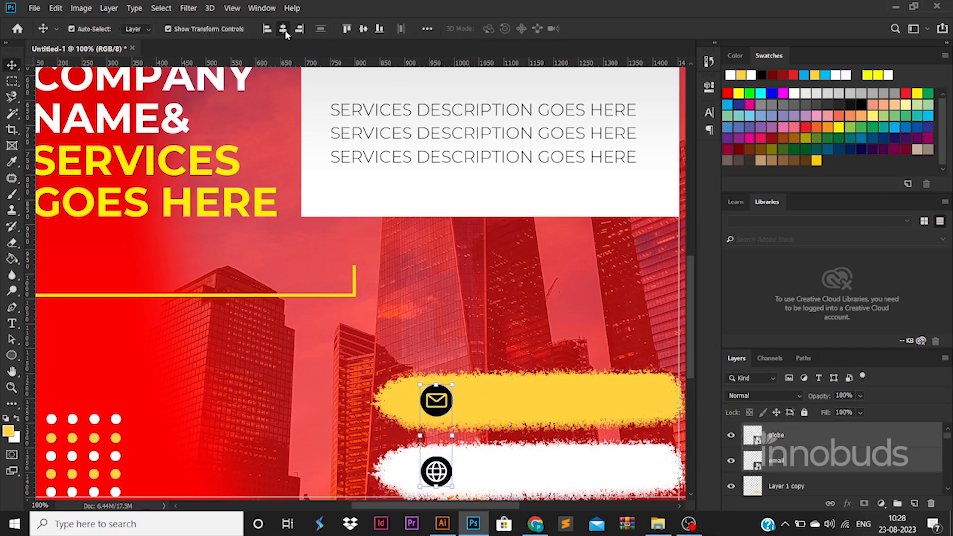
pyautogui.keyDown('alt'); pyautogui.moveTo(457, 148); pyautogui.dragTo(583, 419); pyautogui.keyUp('alt')
pyautogui.hotkey('ctrl', 'z')
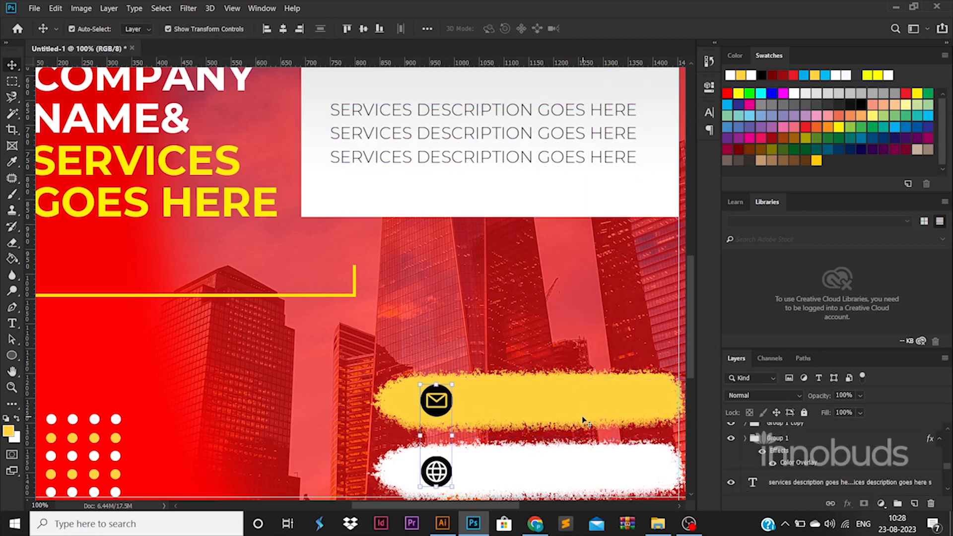
# Step: Type the contact e-mail text, then move and scale it down onto the yellow band
pyautogui.click(12, 323)
pyautogui.click(501, 346)
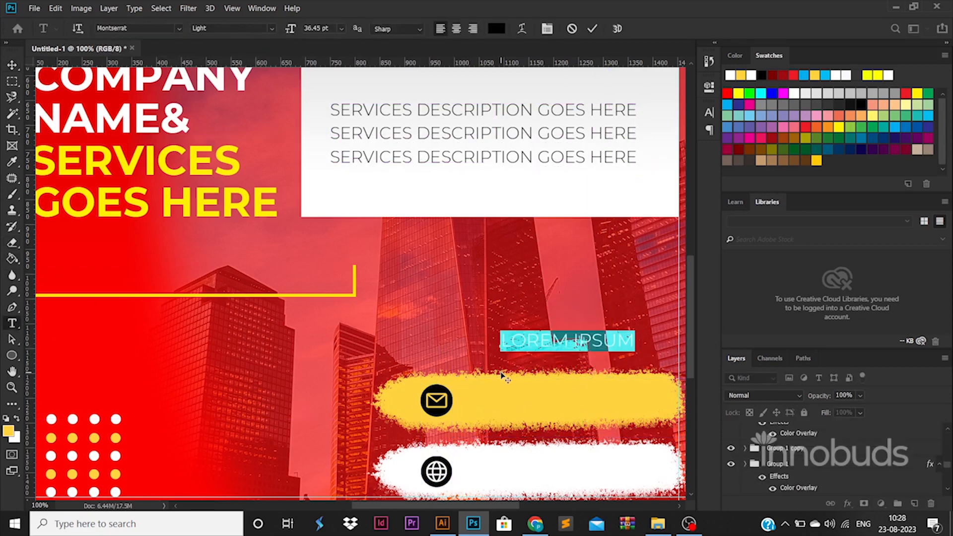
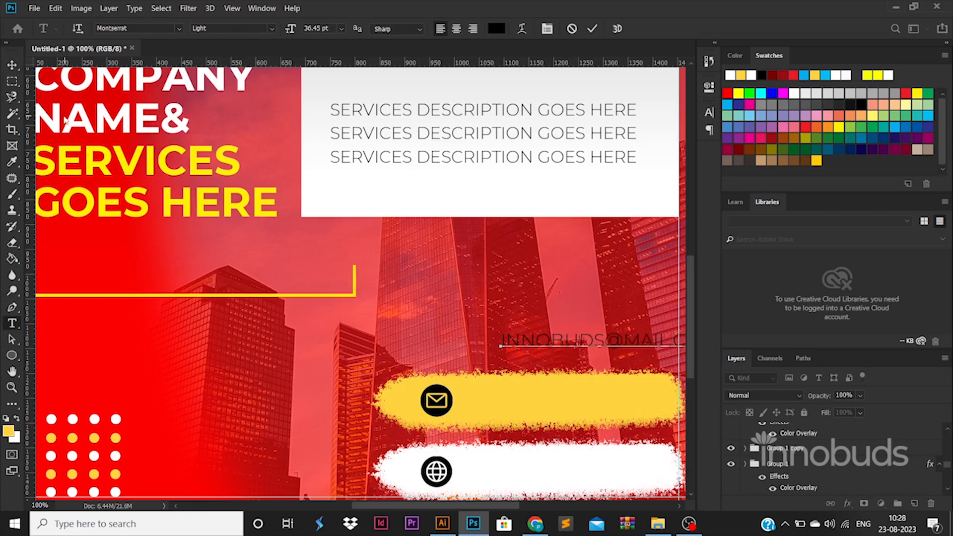
pyautogui.hotkey('ctrl', 'Return')
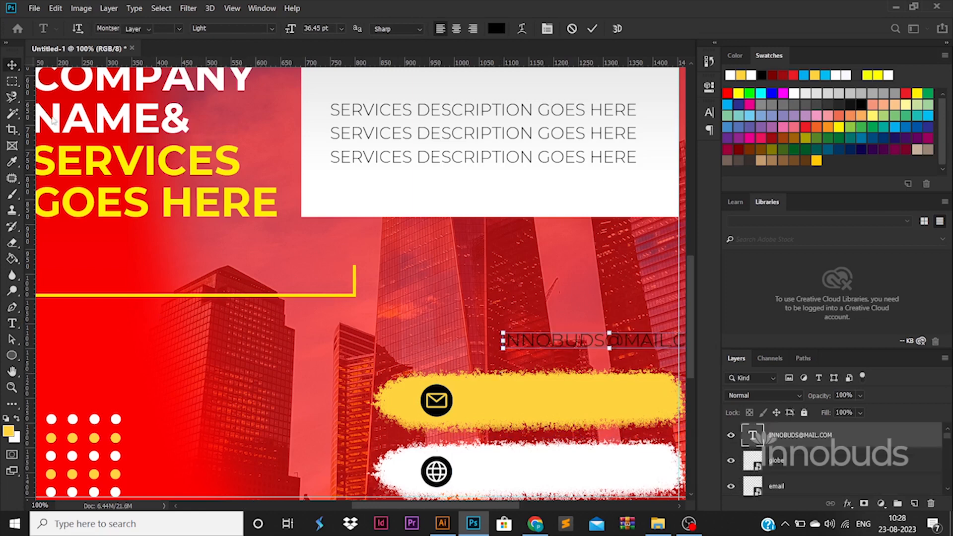
pyautogui.press('v')
pyautogui.moveTo(593, 342); pyautogui.dragTo(548, 401)
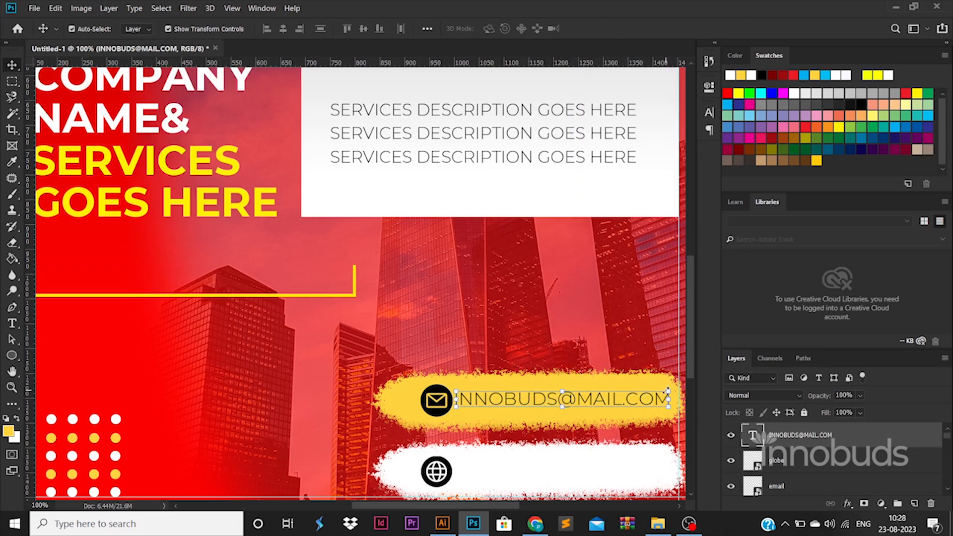
pyautogui.moveTo(668, 391); pyautogui.dragTo(626, 477)
pyautogui.press('Return')
pyautogui.doubleClick(625, 474)
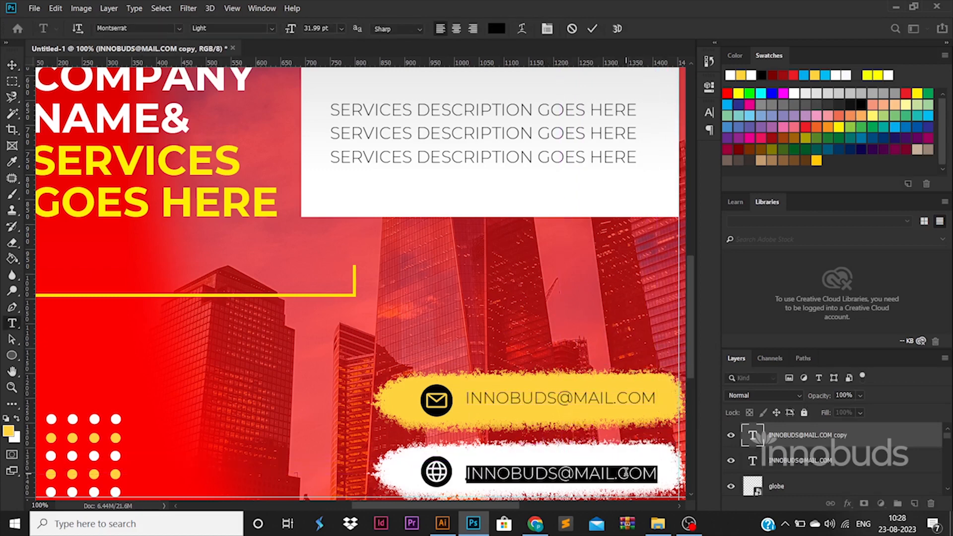
pyautogui.write('WEBSITE')
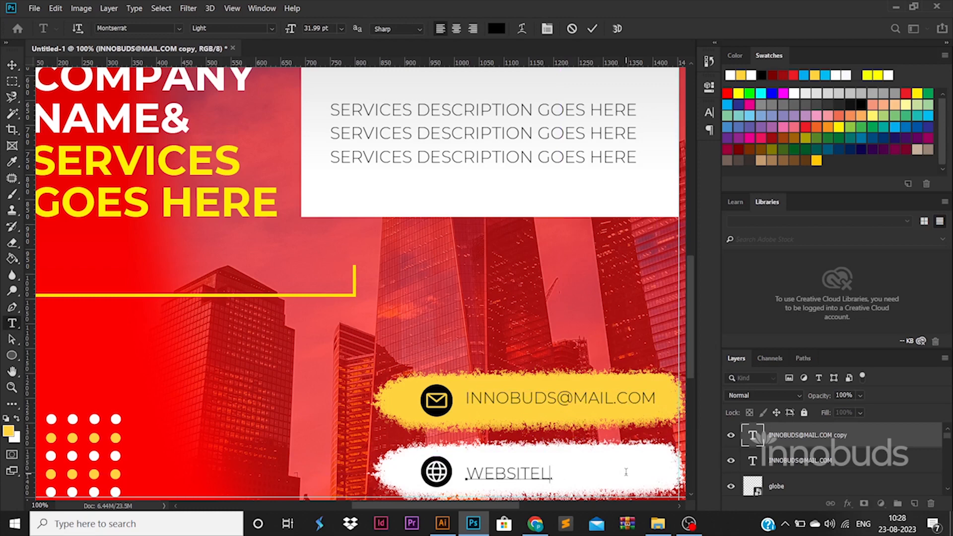
pyautogui.write('.COM')
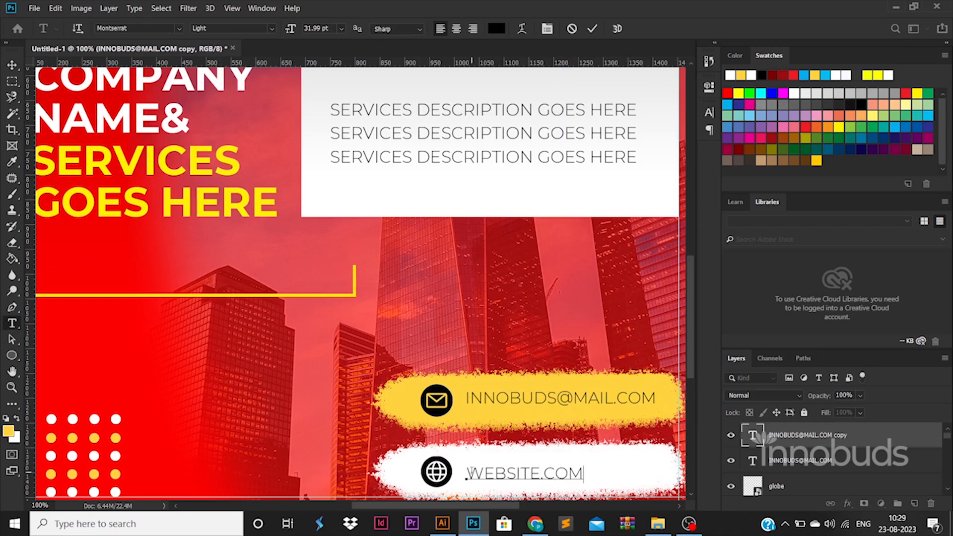
pyautogui.click(470, 471)
pyautogui.write('WWW.')
pyautogui.click(10, 68)
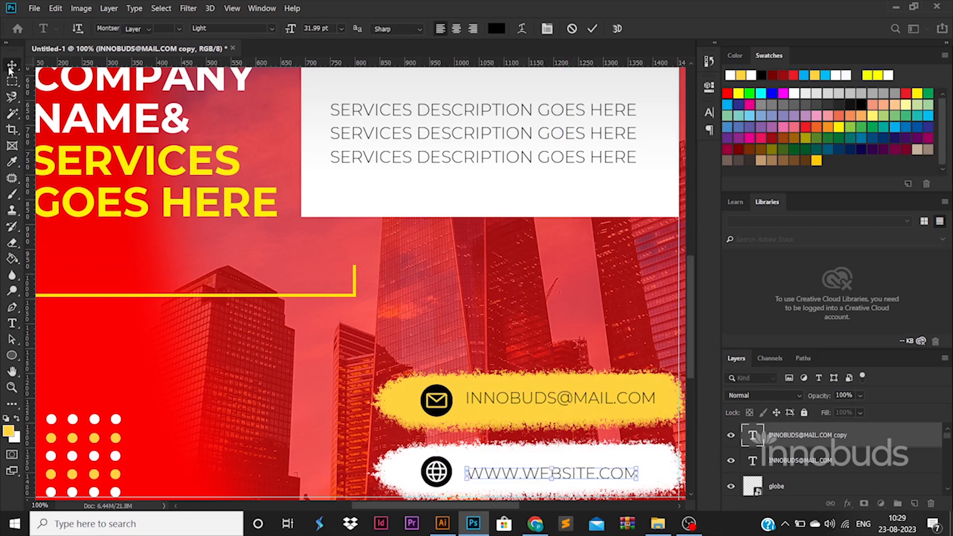
pyautogui.hotkey('ctrl', '0')
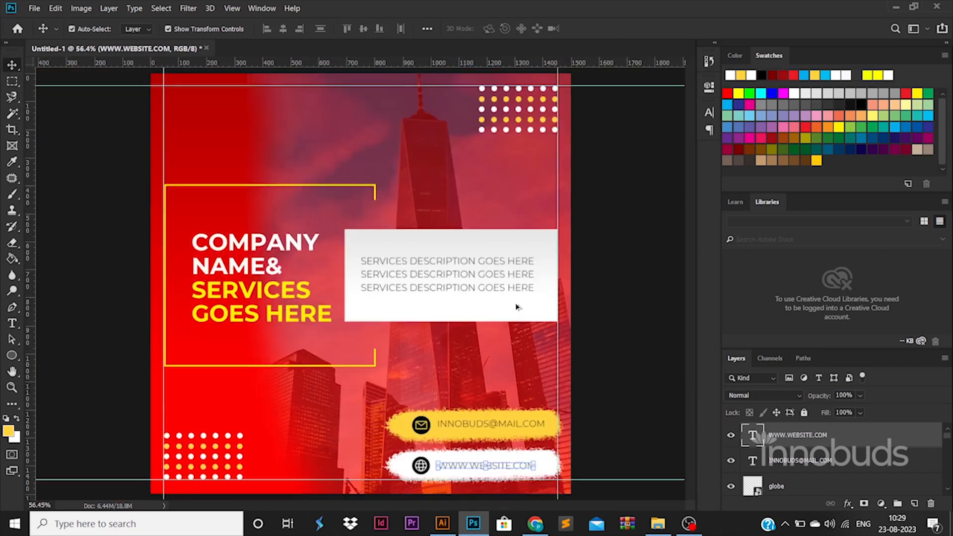
pyautogui.scroll(-1, 517, 307)
pyautogui.click(601, 342)
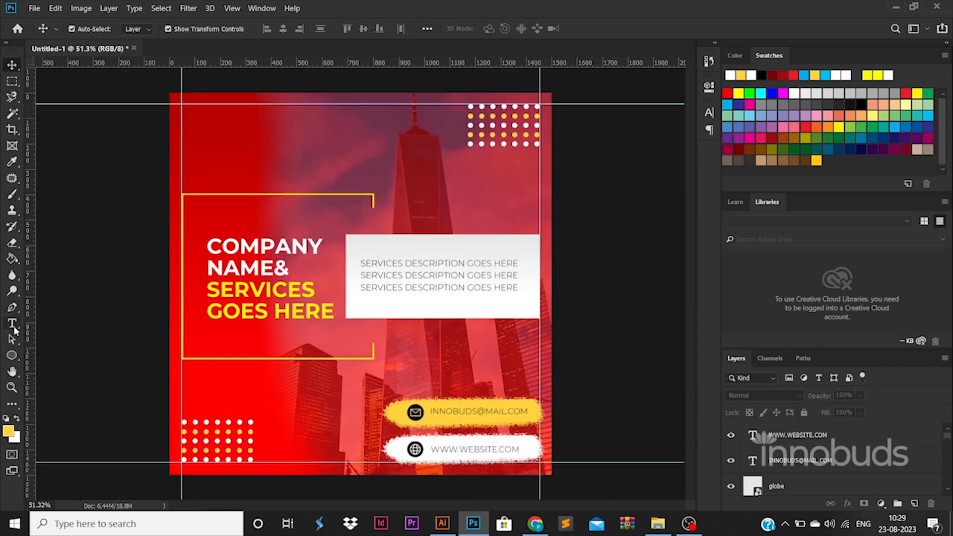
# Step: Add LOGO text near the top-left, enlarge it about threefold and nudge it up
pyautogui.click(13, 325)
pyautogui.click(213, 138)
pyautogui.write('LOGO')
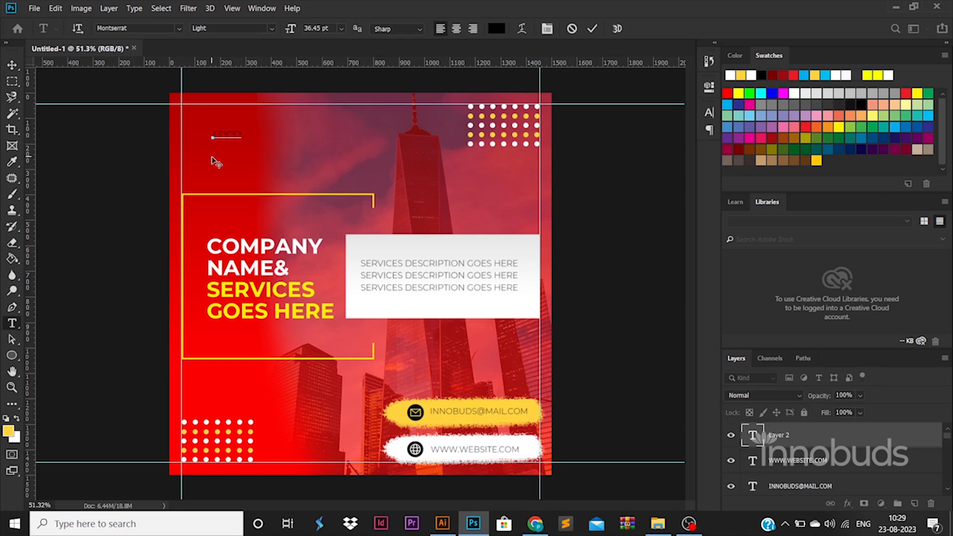
pyautogui.click(12, 64)
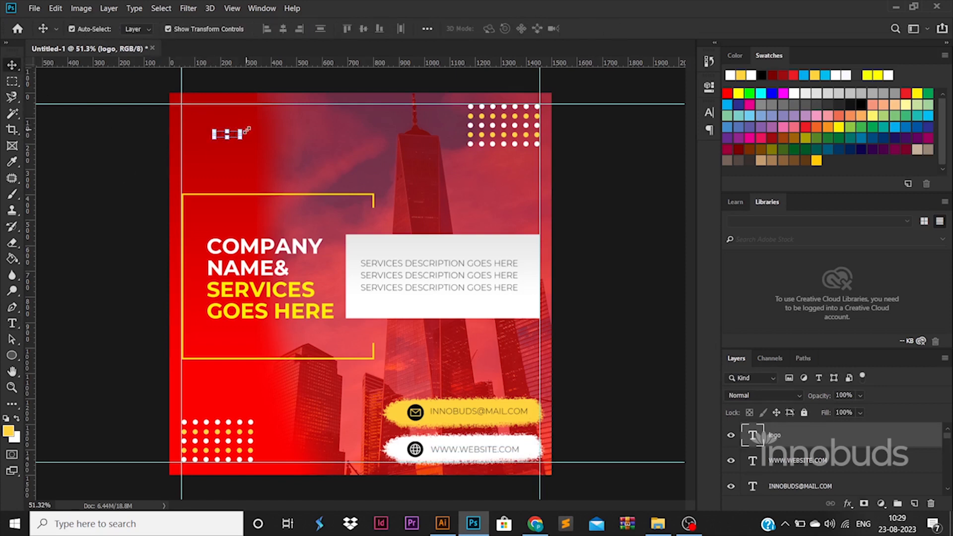
pyautogui.hotkey('ctrl', 't')
pyautogui.moveTo(241, 131)
pyautogui.mouseDown()
pyautogui.moveTo(299, 109)
pyautogui.moveTo(244, 130)
pyautogui.mouseUp()
pyautogui.press('Return')
pyautogui.press('Up')
pyautogui.press('Up')
pyautogui.press('Up')
pyautogui.press('Up')
pyautogui.press('Up')
pyautogui.press('Up')
pyautogui.press('Up')
pyautogui.press('Up')
pyautogui.press('Up')
pyautogui.press('Up')
pyautogui.press('Up')
pyautogui.press('Up')
pyautogui.press('Up')
pyautogui.press('Up')
pyautogui.press('Up')
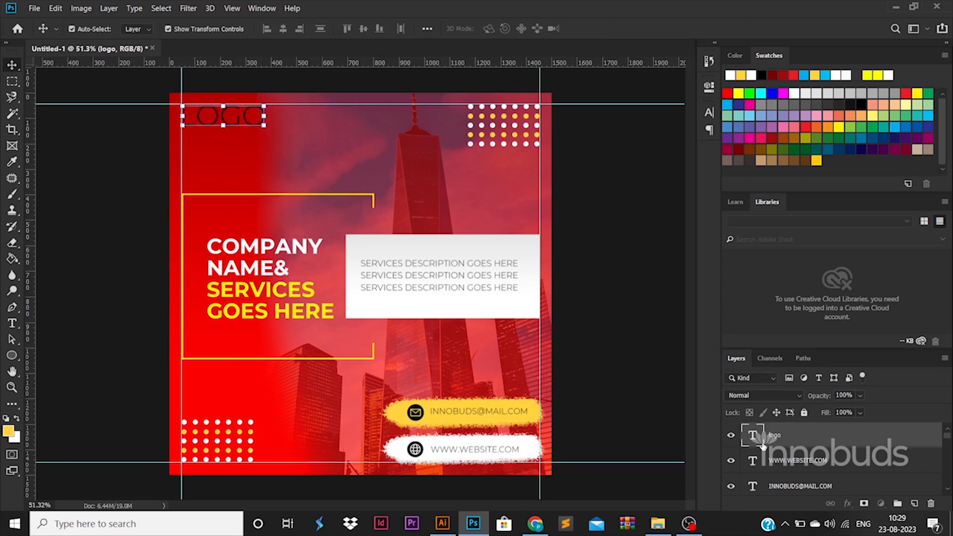
# Step: Set the LOGO text to Black weight with Sharp smoothing and a new colour
pyautogui.doubleClick(761, 441)
pyautogui.click(272, 29)
pyautogui.click(284, 199)
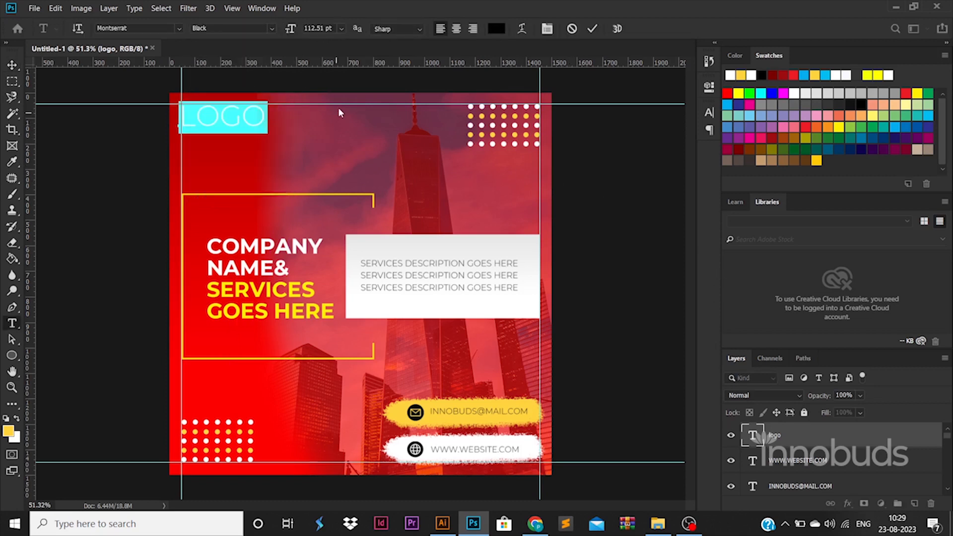
pyautogui.click(392, 29)
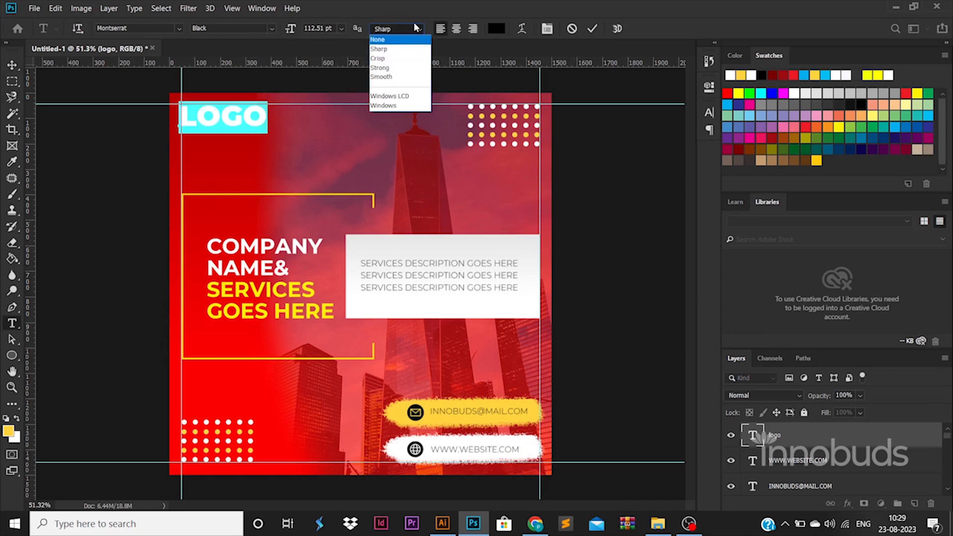
pyautogui.click(415, 28)
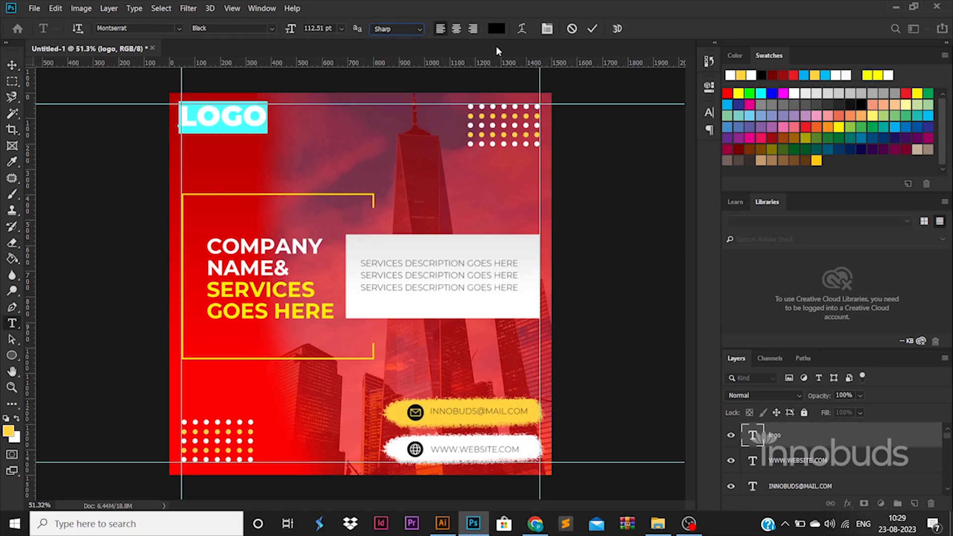
pyautogui.click(496, 29)
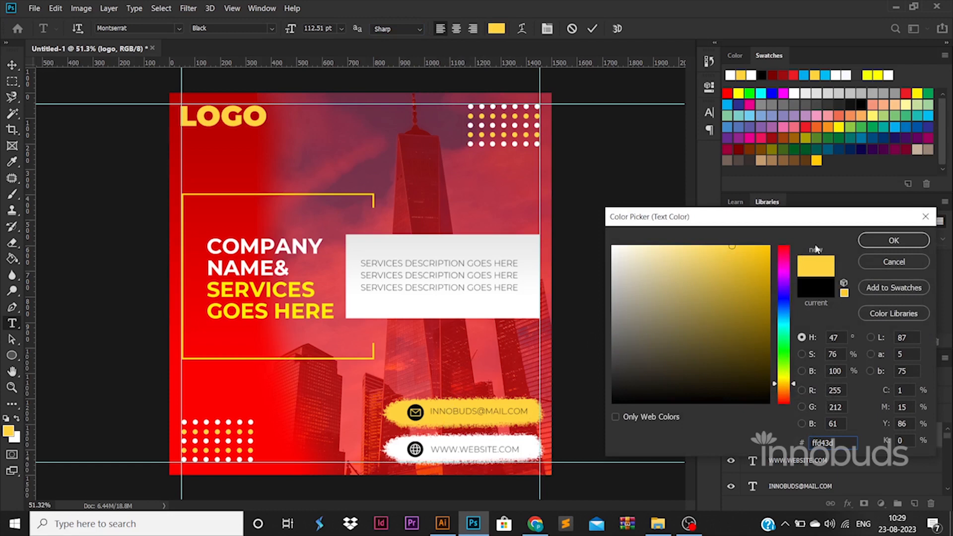
pyautogui.click(878, 241)
pyautogui.click(13, 65)
pyautogui.click(398, 412)
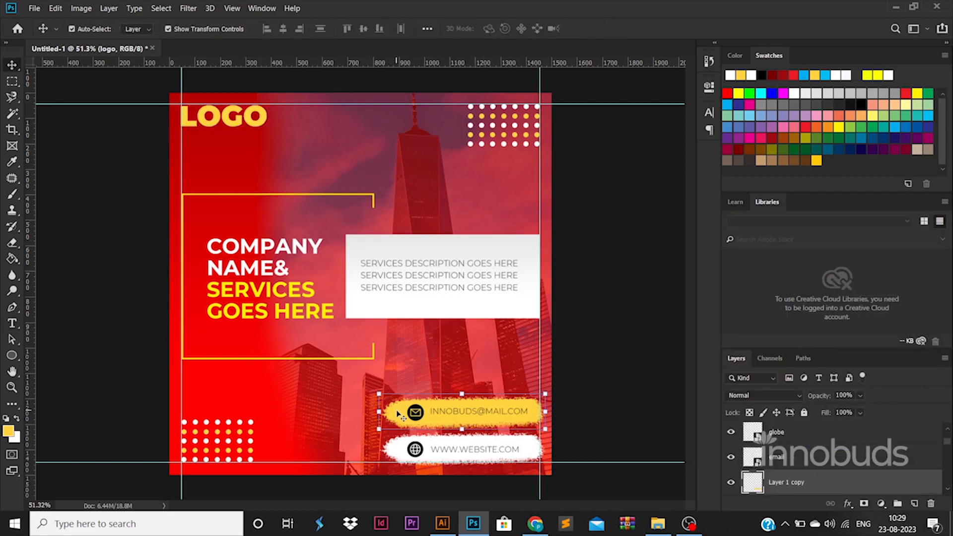
# Step: Recolour LOGO with the yellow (fff000) sampled from the SERVICES heading
pyautogui.doubleClick(268, 132)
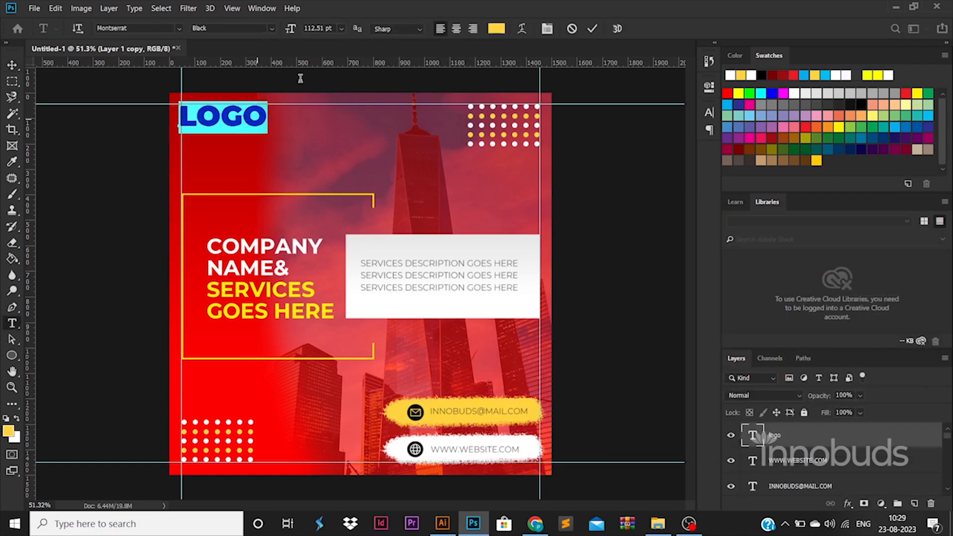
pyautogui.click(496, 28)
pyautogui.click(248, 288)
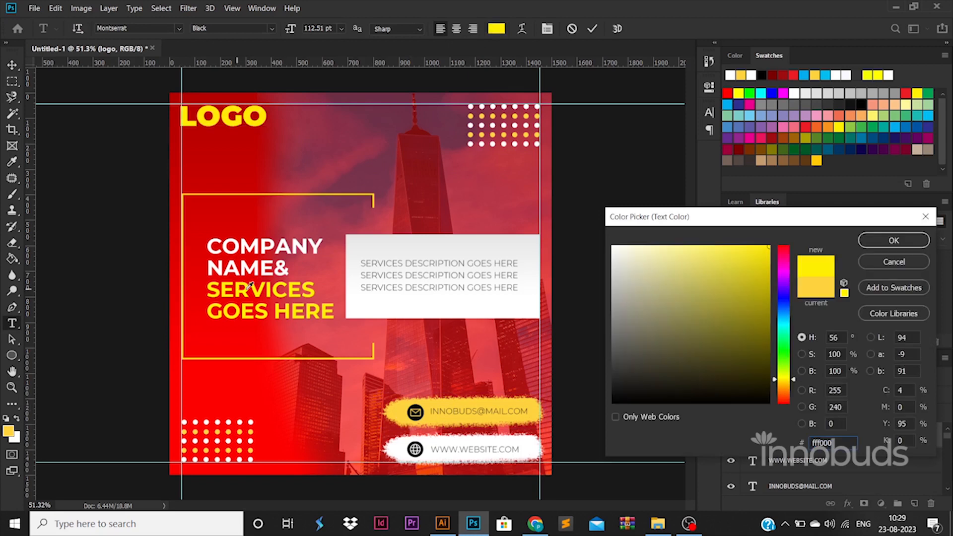
pyautogui.click(880, 244)
pyautogui.click(11, 65)
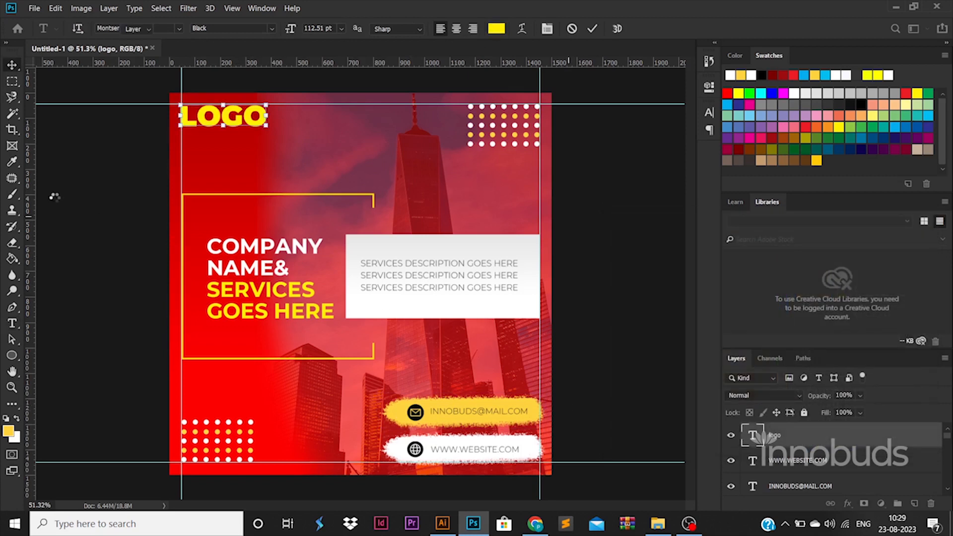
pyautogui.click(12, 324)
# Step: Add TAGLINE GOES HERE in Light weight and move it just under LOGO
pyautogui.click(246, 170)
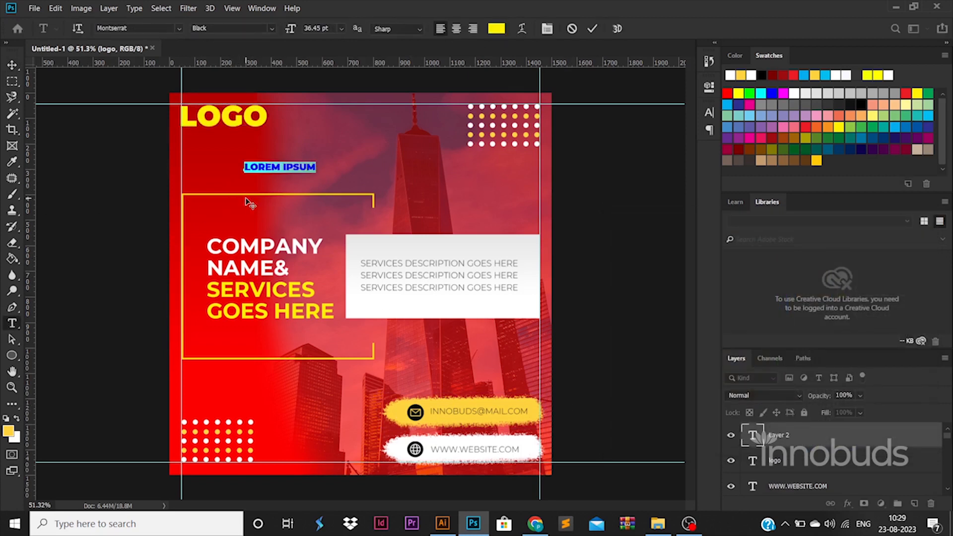
pyautogui.press('BackSpace')
pyautogui.write('TAGLINE GOES HERE')
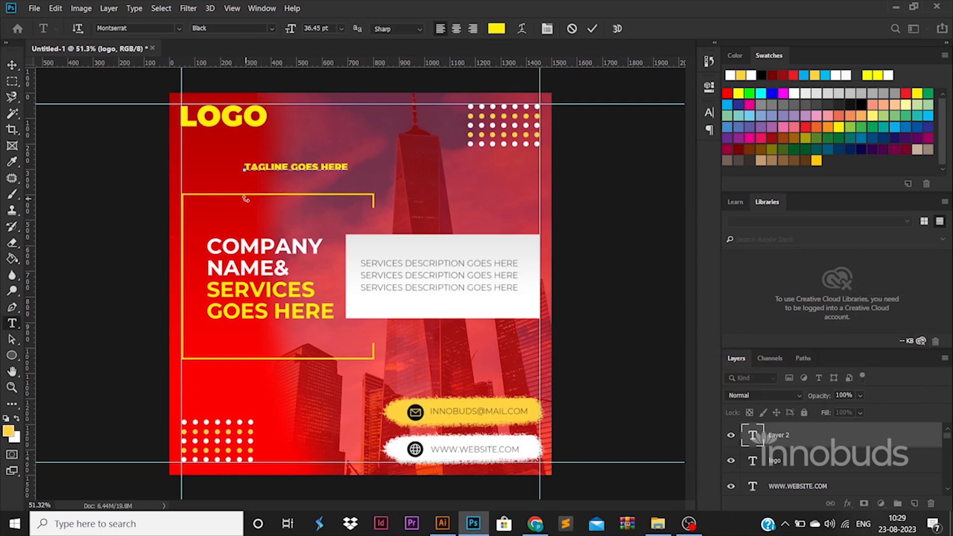
pyautogui.hotkey('ctrl', 'a')
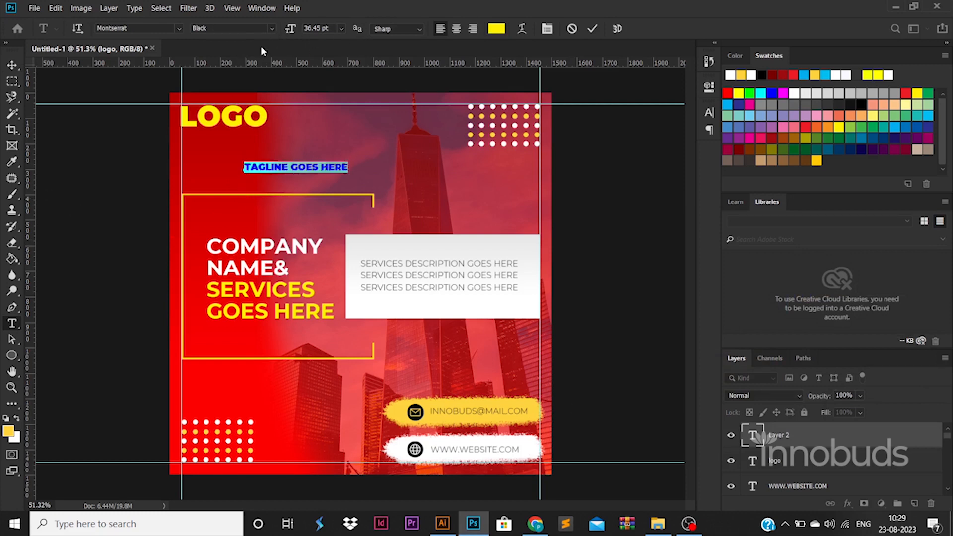
pyautogui.click(271, 28)
pyautogui.click(238, 75)
pyautogui.click(11, 66)
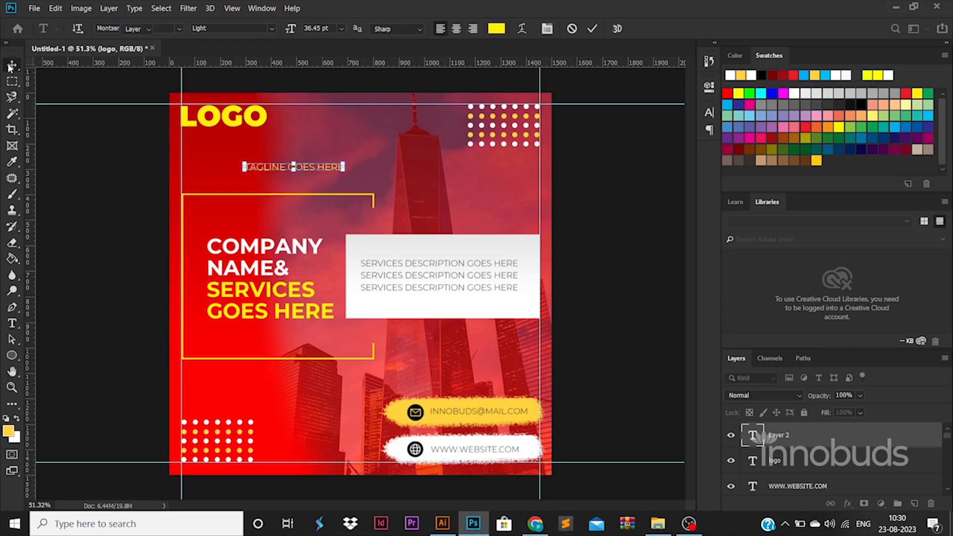
pyautogui.moveTo(318, 170); pyautogui.dragTo(253, 138)
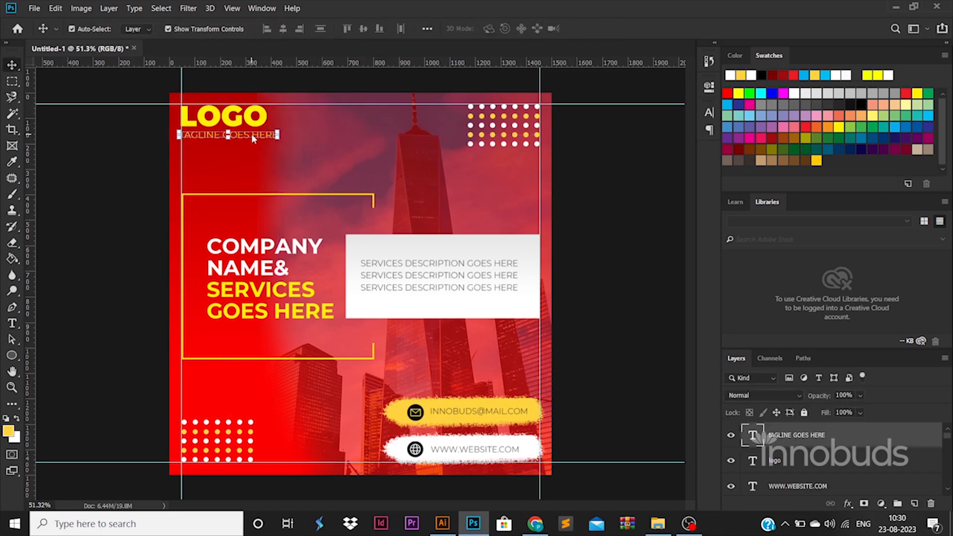
# Step: Make the tagline white and scale it down to a smaller size
pyautogui.doubleClick(253, 138)
pyautogui.click(496, 29)
pyautogui.click(613, 246)
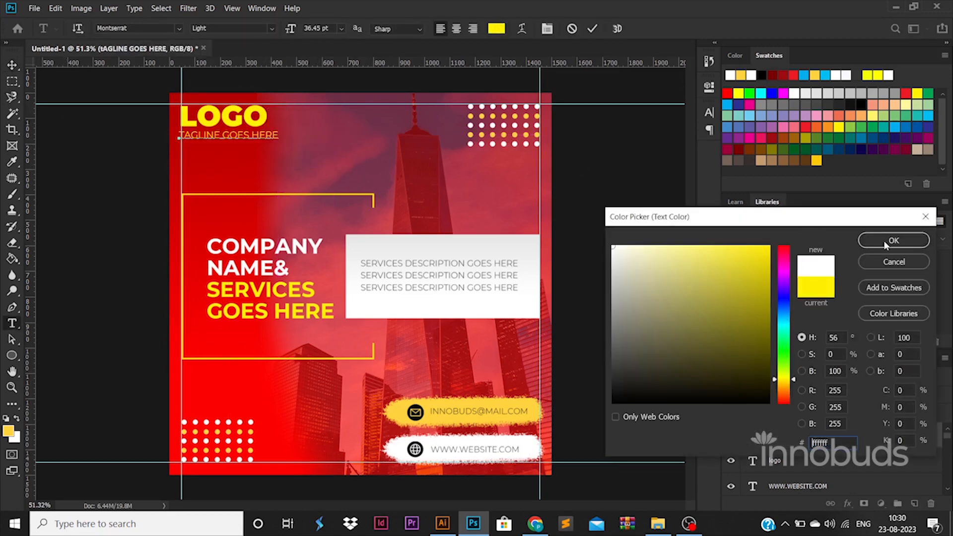
pyautogui.click(886, 245)
pyautogui.hotkey('ctrl', '+')
pyautogui.click(12, 65)
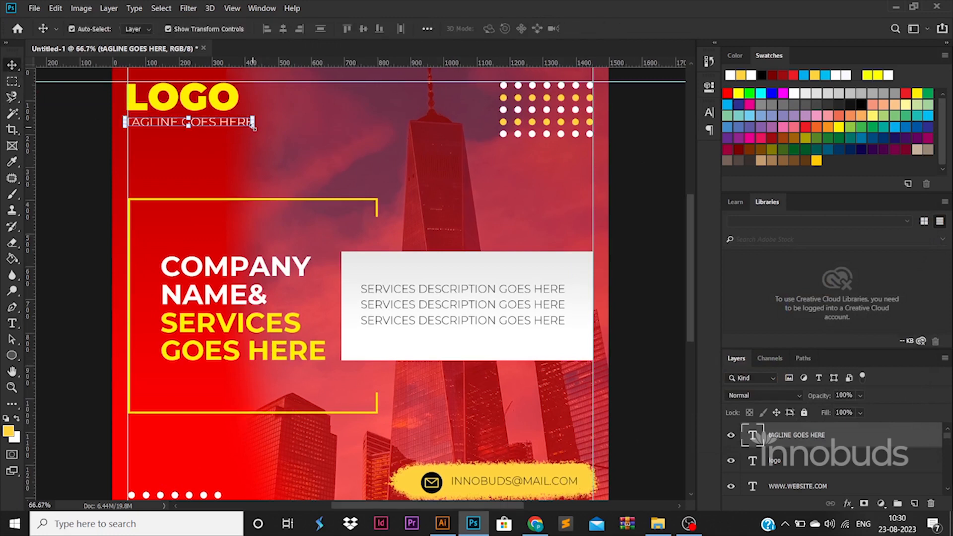
pyautogui.moveTo(254, 128); pyautogui.dragTo(239, 124)
pyautogui.press('Return')
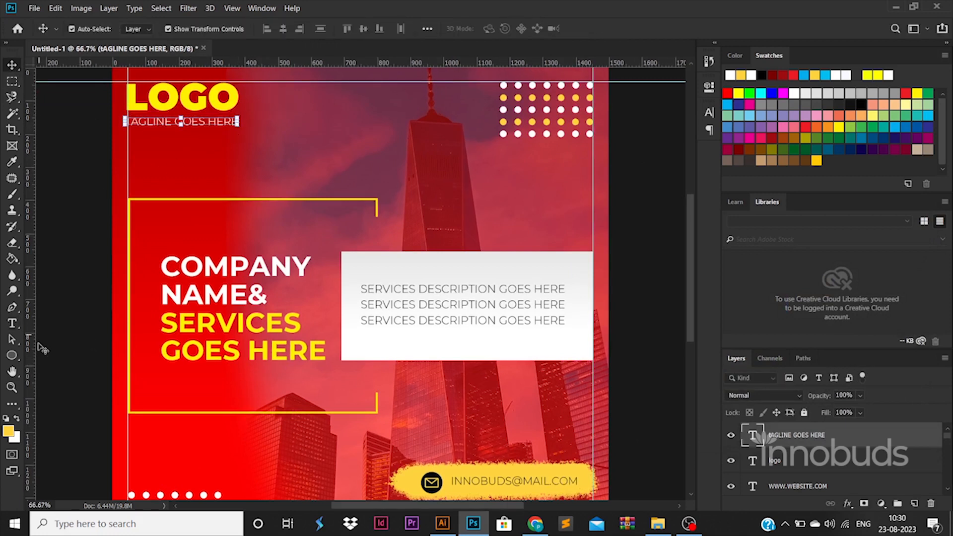
# Step: Draw a tall narrow rectangle and place it beside the headline as a yellow bar
pyautogui.click(12, 355)
pyautogui.rightClick(11, 355)
pyautogui.click(55, 350)
pyautogui.moveTo(123, 213); pyautogui.dragTo(138, 341)
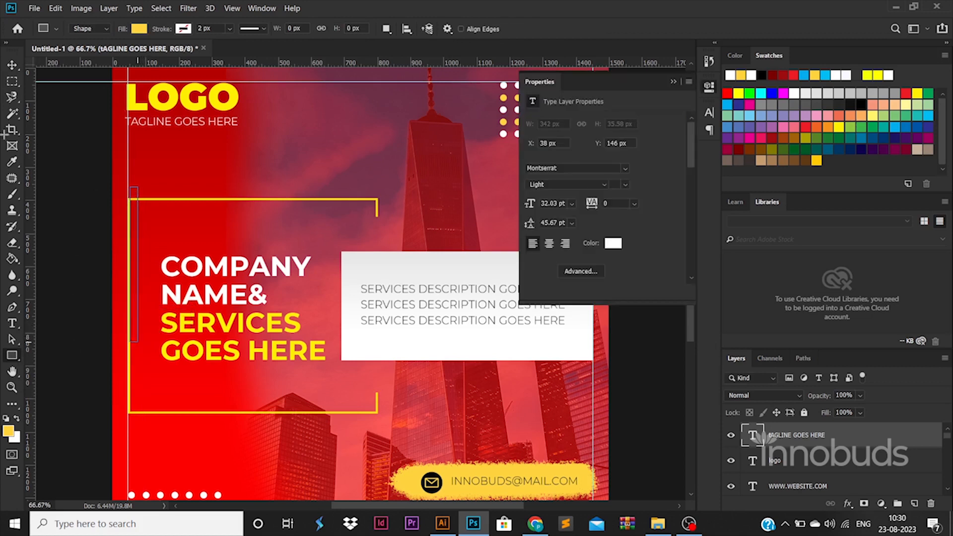
pyautogui.press('v')
pyautogui.moveTo(134, 227); pyautogui.dragTo(143, 268)
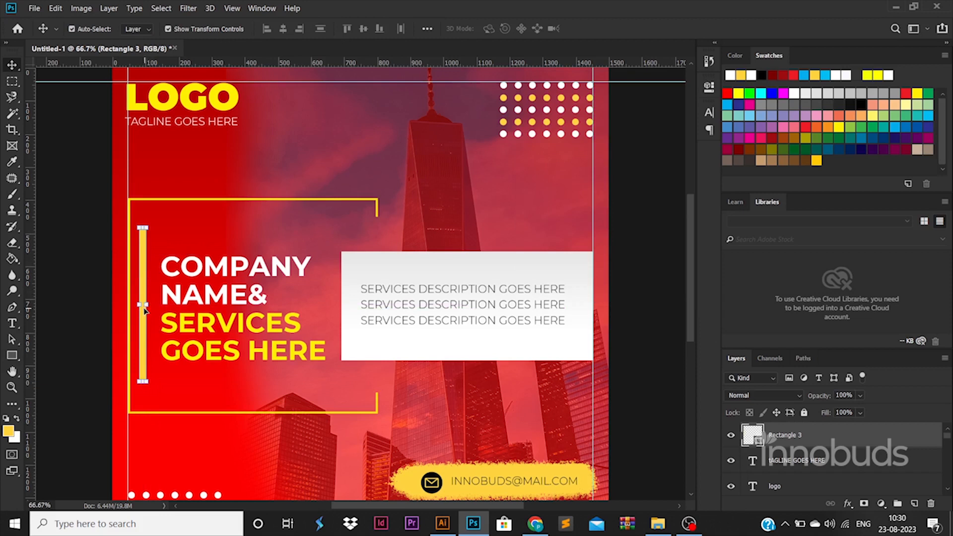
# Step: Resize the yellow bar shorter and thicker, and fill it with the sampled yellow fff000
pyautogui.moveTo(144, 306)
pyautogui.mouseDown()
pyautogui.moveTo(173, 305)
pyautogui.moveTo(157, 305)
pyautogui.mouseUp()
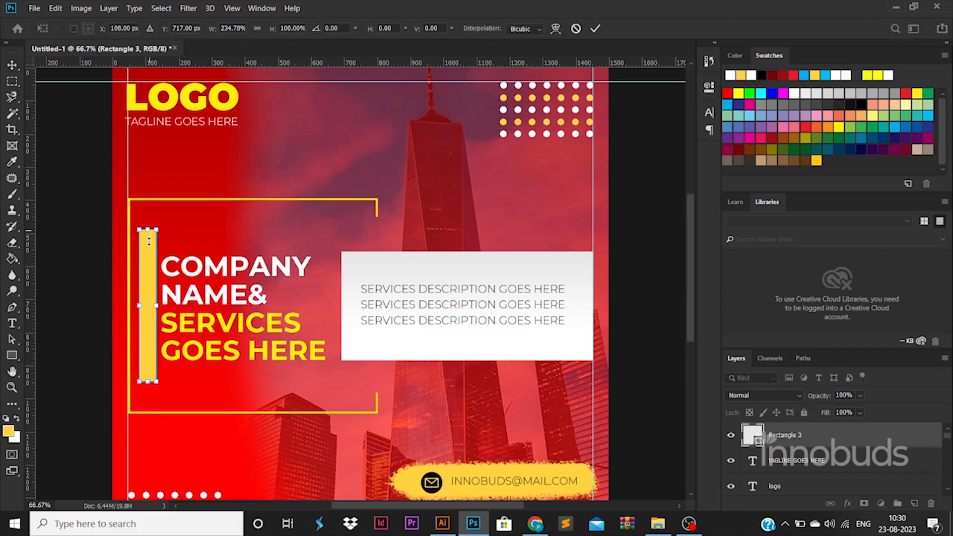
pyautogui.moveTo(149, 241); pyautogui.dragTo(149, 268)
pyautogui.moveTo(147, 378); pyautogui.dragTo(147, 359)
pyautogui.press('Return')
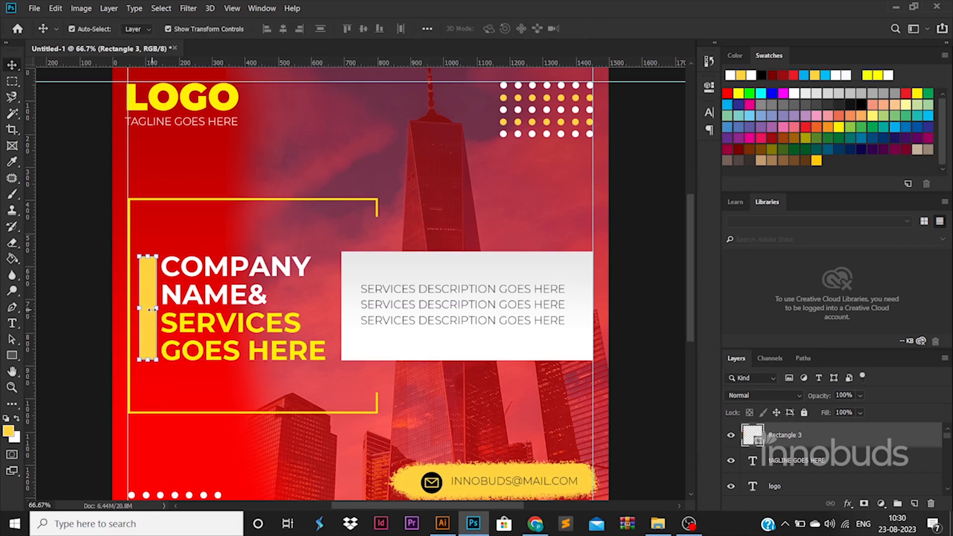
pyautogui.hotkey('ctrl', 't')
pyautogui.moveTo(155, 308); pyautogui.dragTo(145, 309)
pyautogui.press('Return')
pyautogui.doubleClick(762, 441)
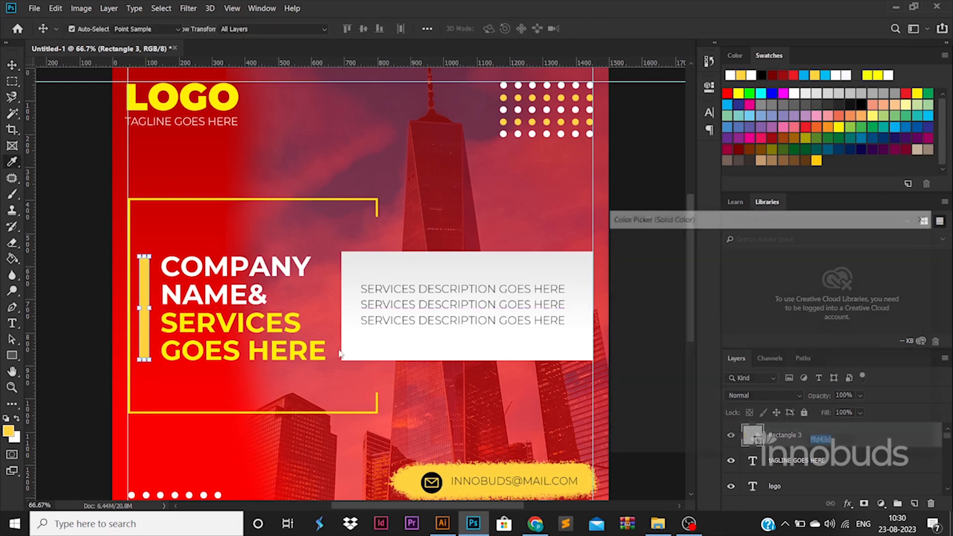
pyautogui.moveTo(274, 325); pyautogui.dragTo(268, 322)
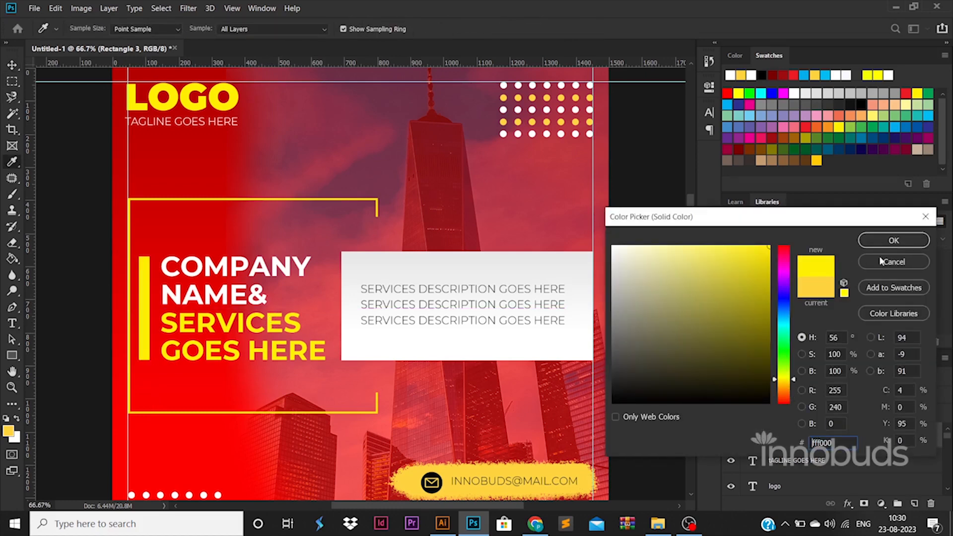
pyautogui.click(893, 241)
# Step: Duplicate the bar, make the original a thin taller line, centre both and move them down
pyautogui.hotkey('ctrl', 'j')
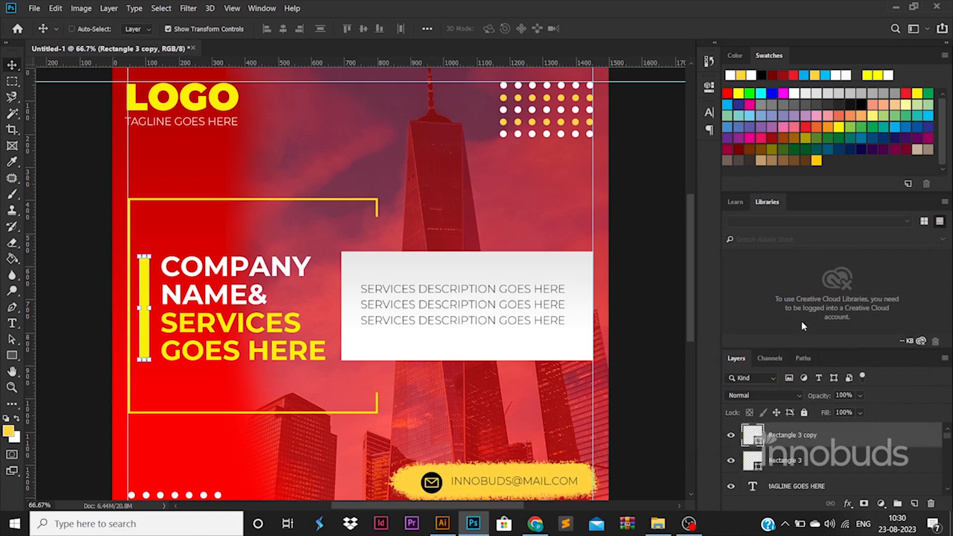
pyautogui.click(839, 460)
pyautogui.moveTo(149, 253); pyautogui.dragTo(141, 207)
pyautogui.press('Return')
pyautogui.keyDown('shift'); pyautogui.click(825, 437); pyautogui.keyUp('shift')
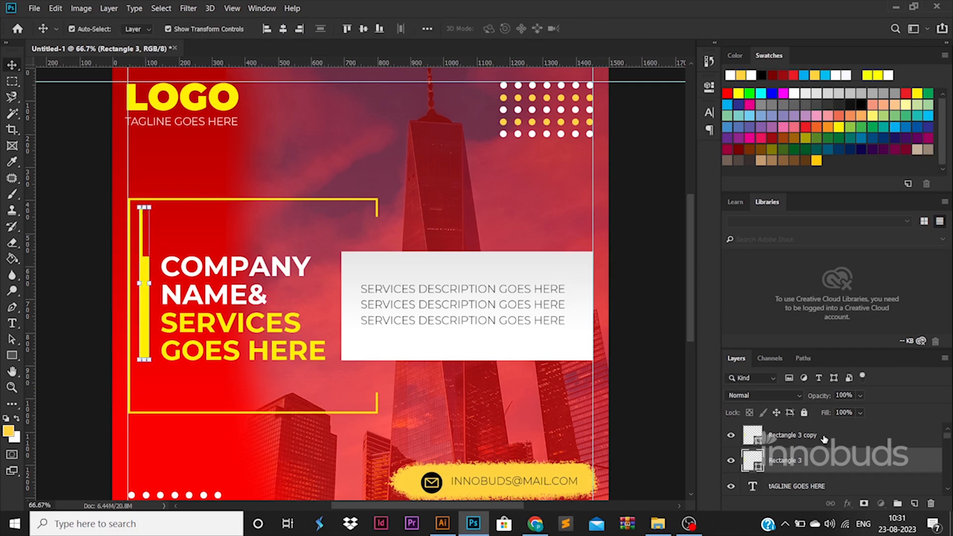
pyautogui.click(282, 29)
pyautogui.click(363, 29)
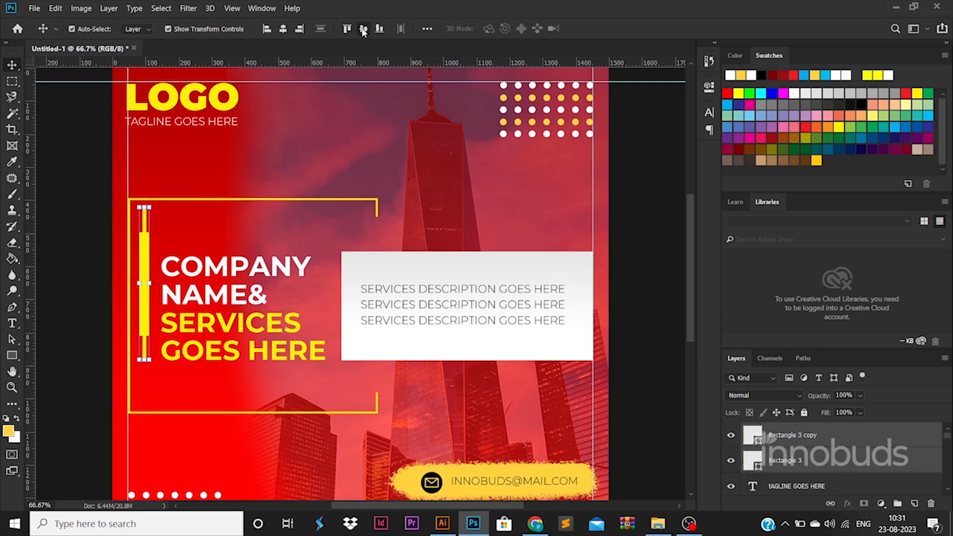
pyautogui.moveTo(145, 263); pyautogui.dragTo(146, 287)
# Step: Transform both yellow bars together, then copy the yellow bracket frame toward the lower right
pyautogui.scroll(-3, 144, 243)
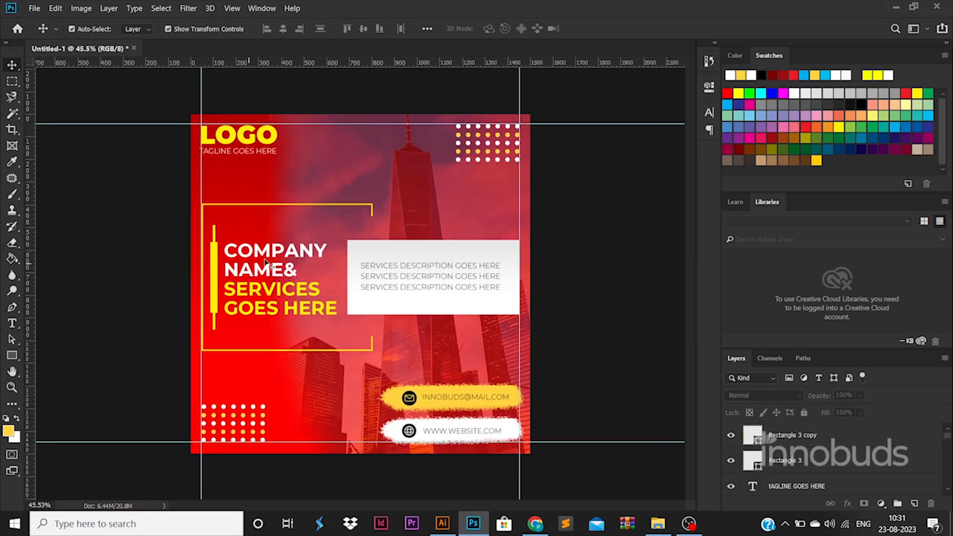
pyautogui.click(804, 460)
pyautogui.keyDown('shift'); pyautogui.click(793, 435); pyautogui.keyUp('shift')
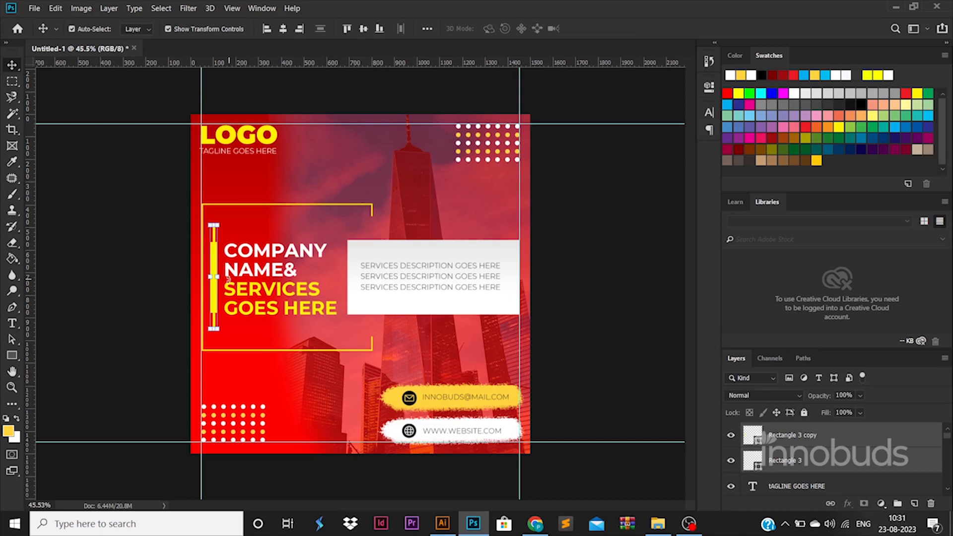
pyautogui.hotkey('ctrl', 't')
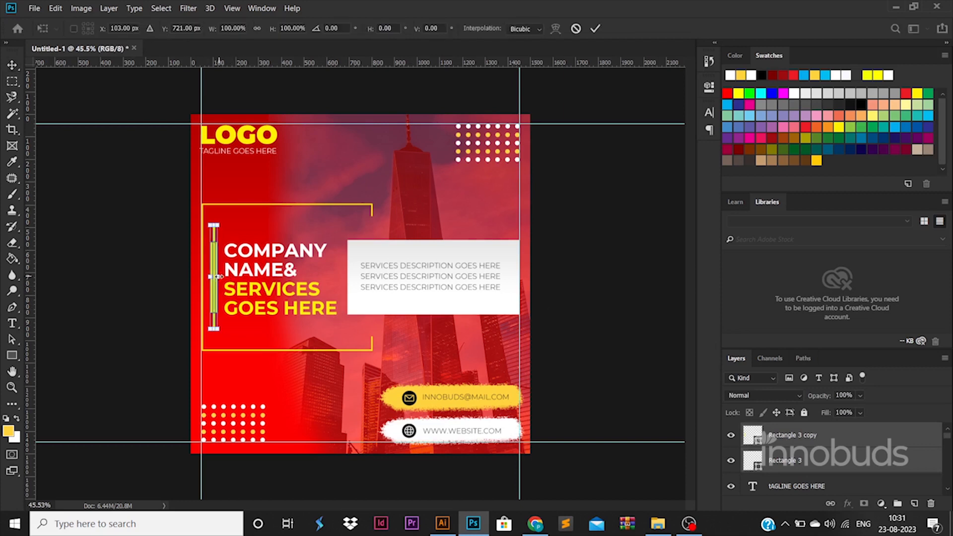
pyautogui.press('Return')
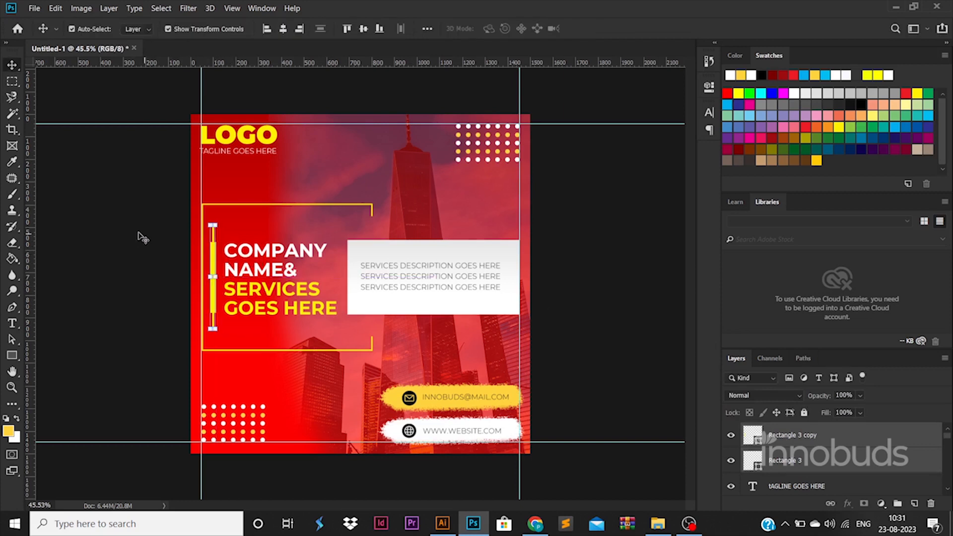
pyautogui.click(141, 237)
pyautogui.hotkey('ctrl', '+')
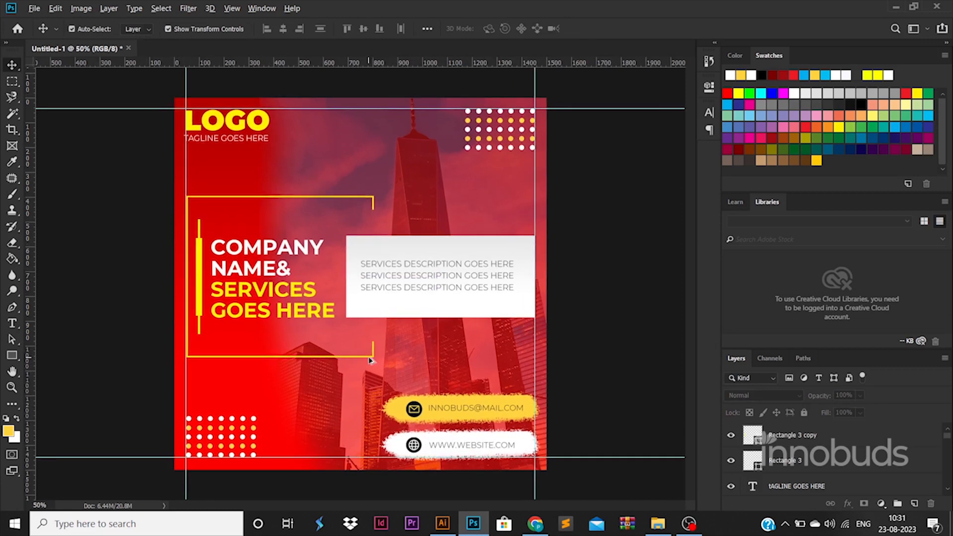
pyautogui.moveTo(370, 359); pyautogui.dragTo(552, 499)
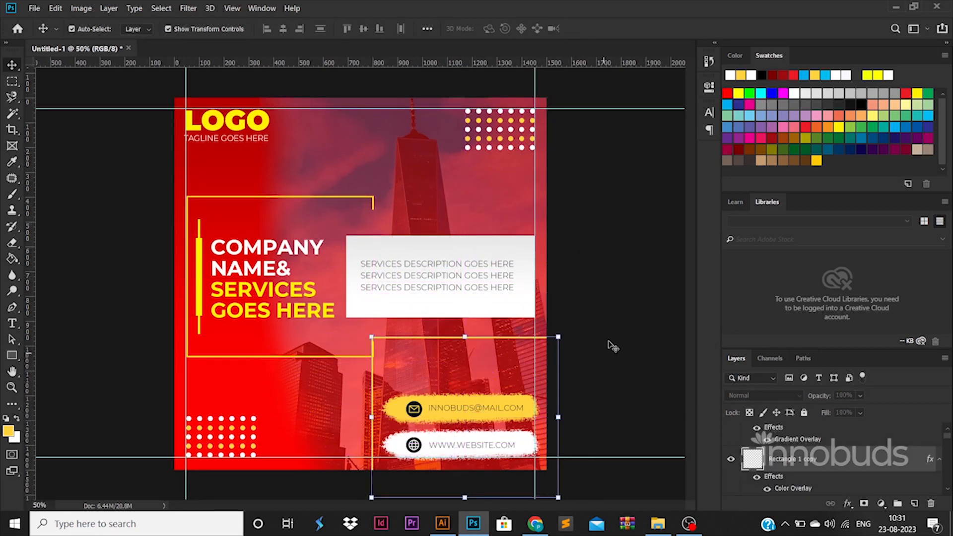
# Step: Undo the bracket copy and set the city photo layer's opacity to 45%, after trying 50%
pyautogui.hotkey('ctrl', 'z')
pyautogui.click(462, 206)
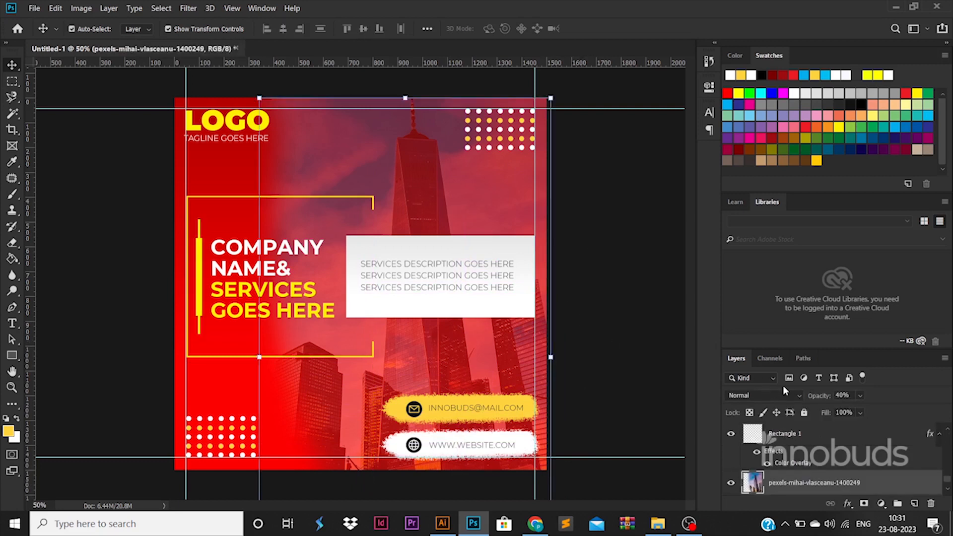
pyautogui.write('50')
pyautogui.press('Return')
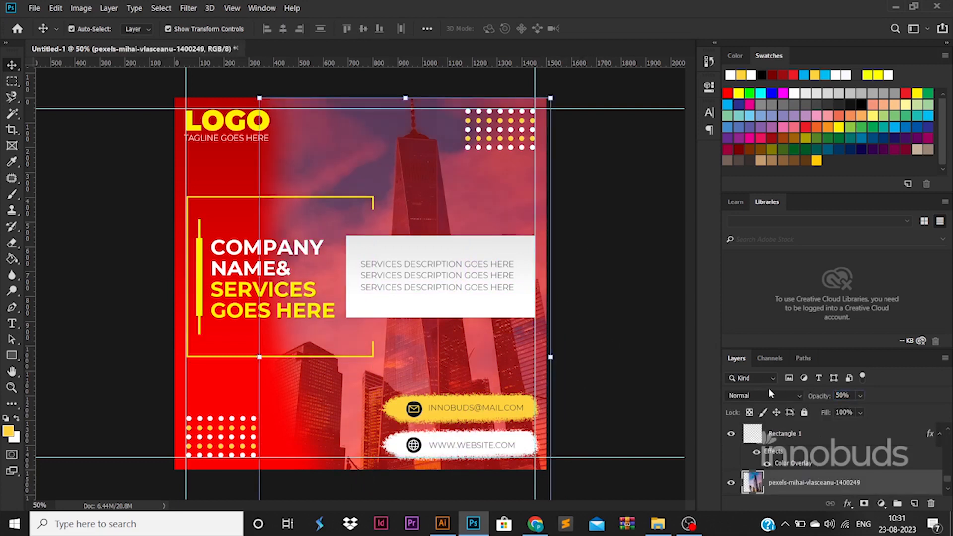
pyautogui.click(613, 310)
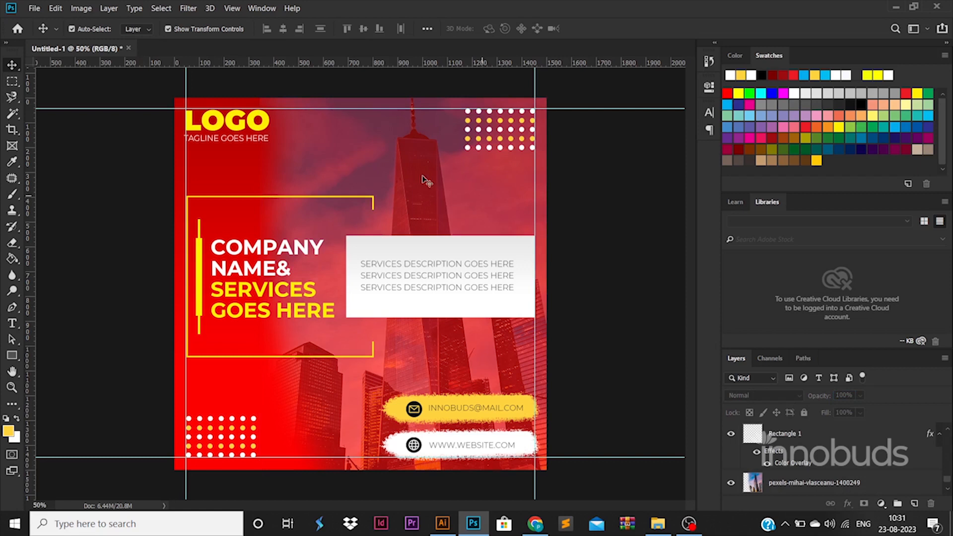
pyautogui.click(403, 165)
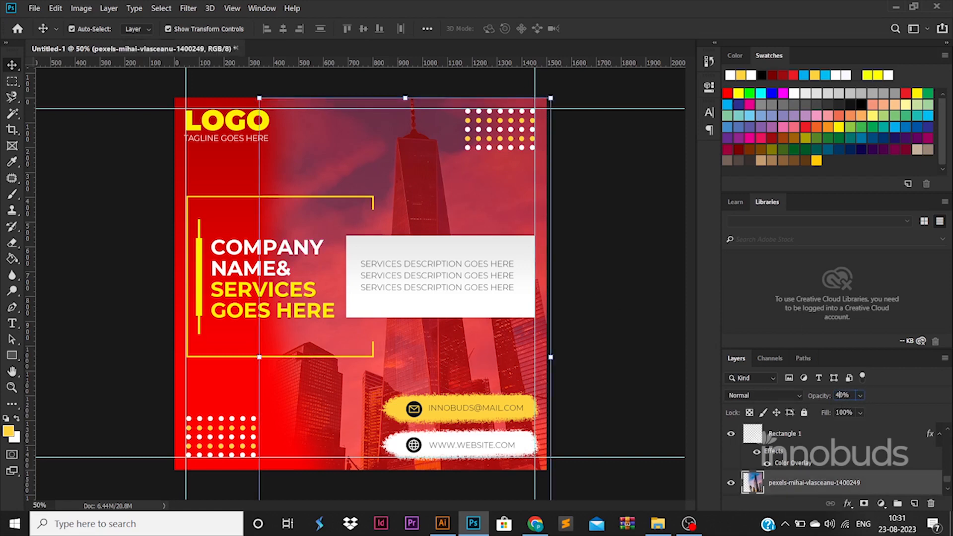
pyautogui.write('45')
pyautogui.press('Return')
pyautogui.click(659, 296)
# Step: Duplicate the e-mail brush-stroke layer and give the copy a yellow Color Overlay sampled from LOGO
pyautogui.click(538, 408)
pyautogui.hotkey('ctrl', 'j')
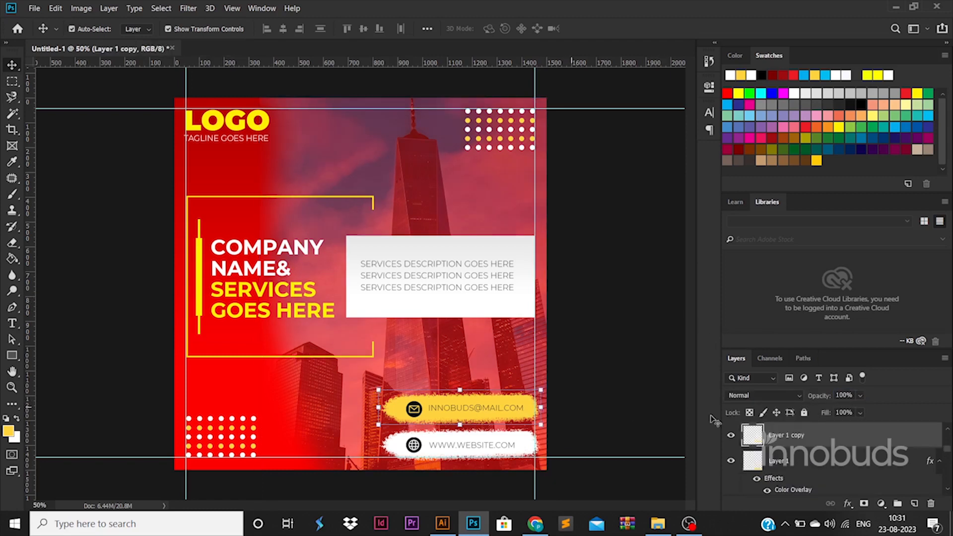
pyautogui.doubleClick(851, 440)
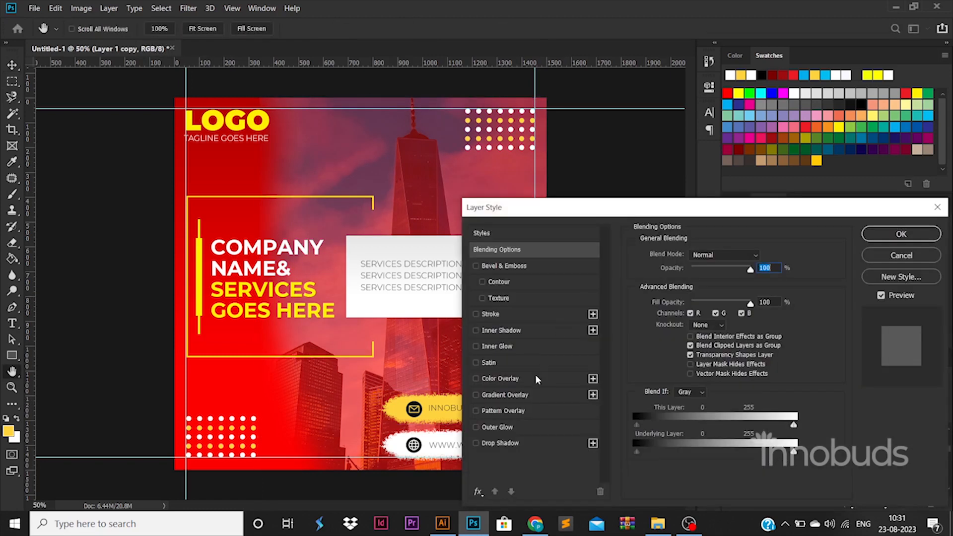
pyautogui.click(501, 379)
pyautogui.click(758, 256)
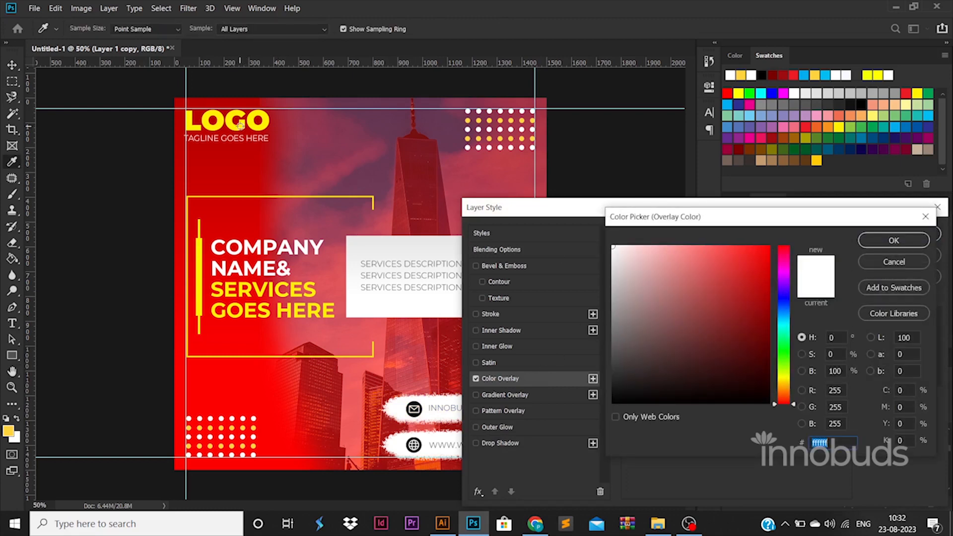
pyautogui.click(242, 128)
pyautogui.click(921, 240)
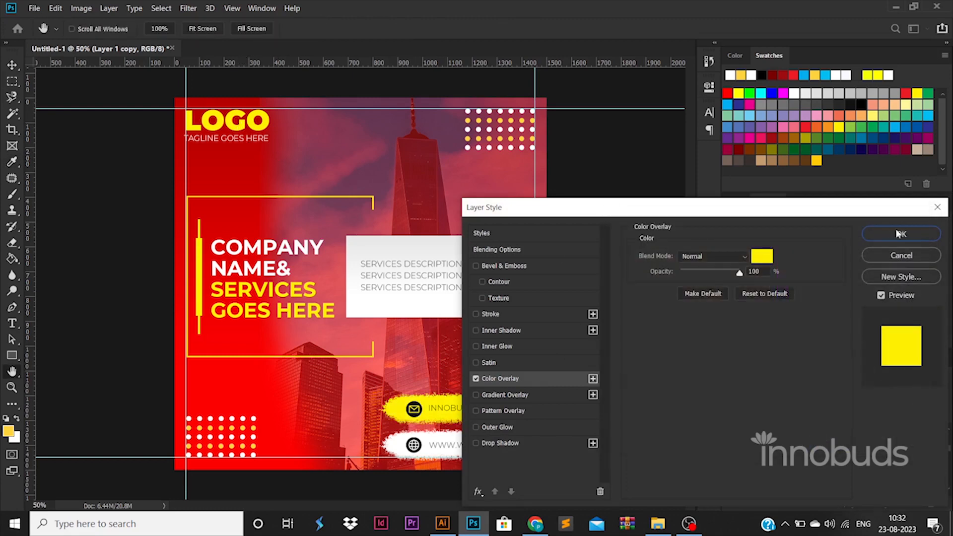
pyautogui.click(899, 233)
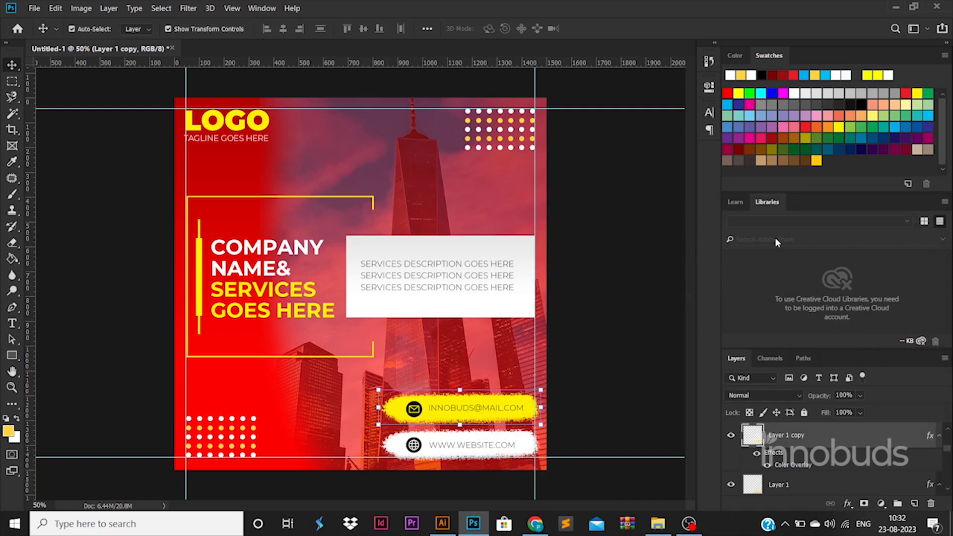
# Step: Copy the yellow line beside the description box and stretch it to 524 px tall
pyautogui.moveTo(200, 268); pyautogui.dragTo(511, 233)
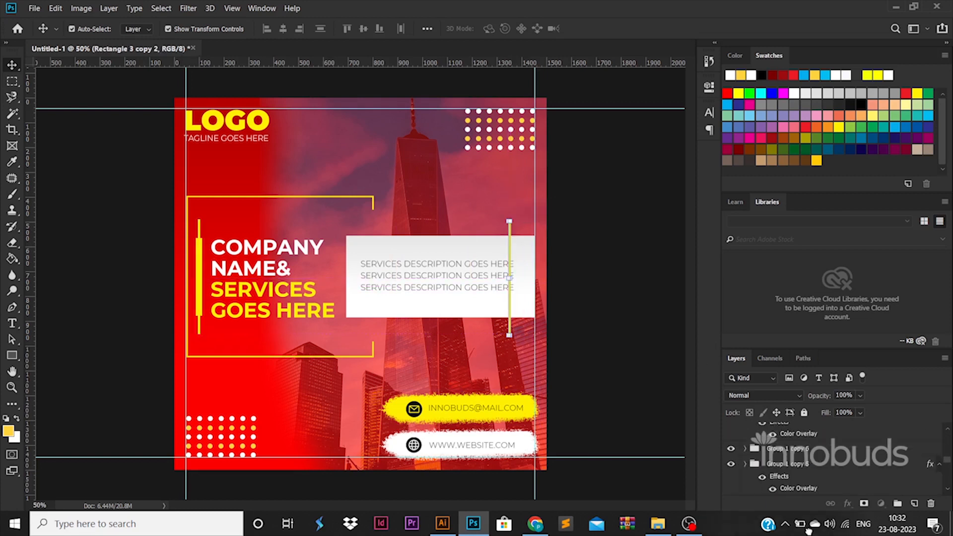
pyautogui.moveTo(809, 531); pyautogui.dragTo(781, 451)
pyautogui.click(635, 335)
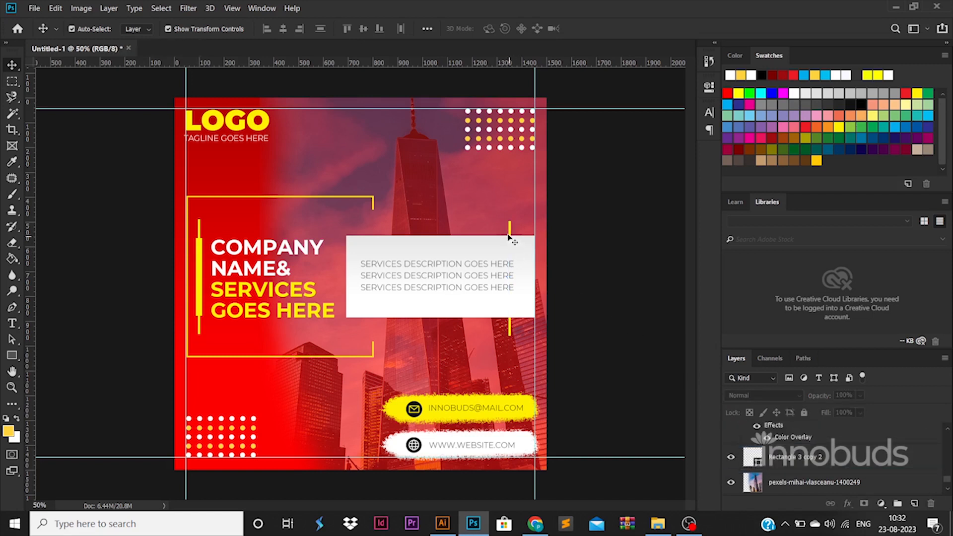
pyautogui.click(508, 237)
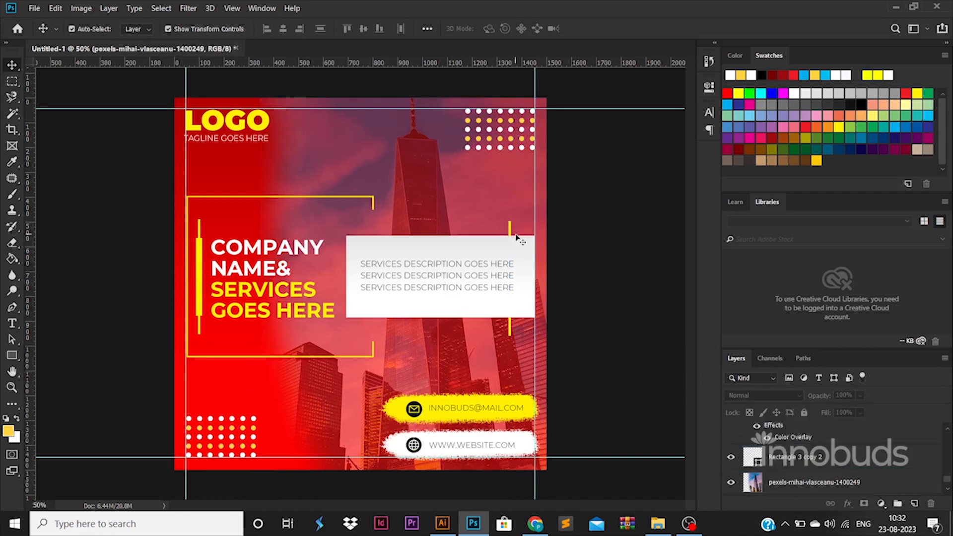
pyautogui.click(509, 230)
pyautogui.moveTo(509, 222); pyautogui.dragTo(511, 204)
pyautogui.press('Return')
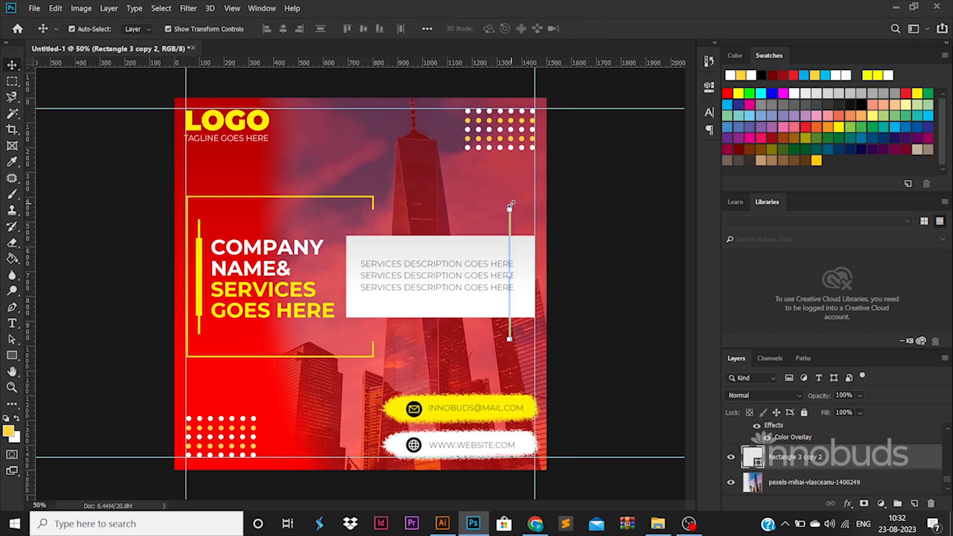
# Step: Rasterize the line and delete its middle section behind the description box
pyautogui.rightClick(814, 461)
pyautogui.click(705, 179)
pyautogui.click(616, 325)
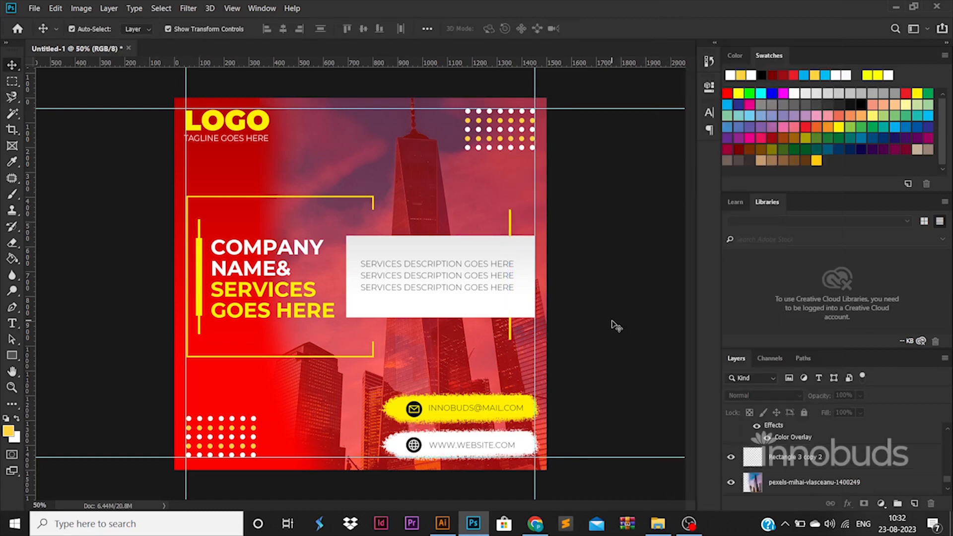
pyautogui.click(13, 81)
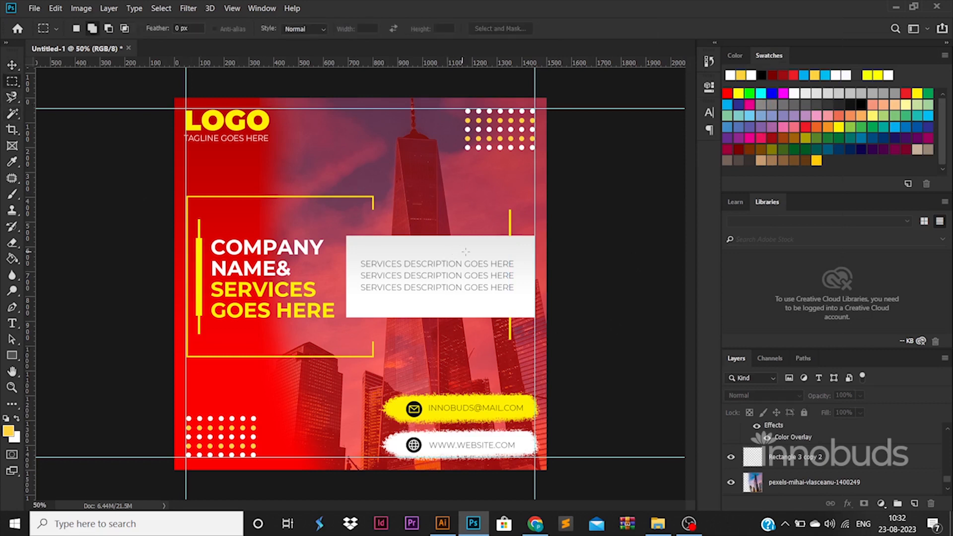
pyautogui.moveTo(452, 223); pyautogui.dragTo(546, 326)
pyautogui.click(496, 259)
pyautogui.click(12, 65)
pyautogui.click(511, 214)
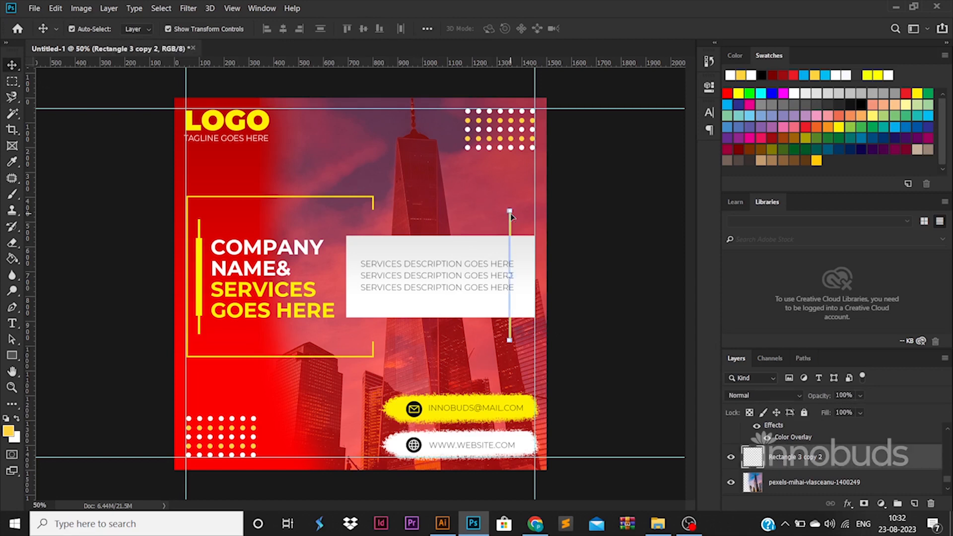
pyautogui.click(12, 81)
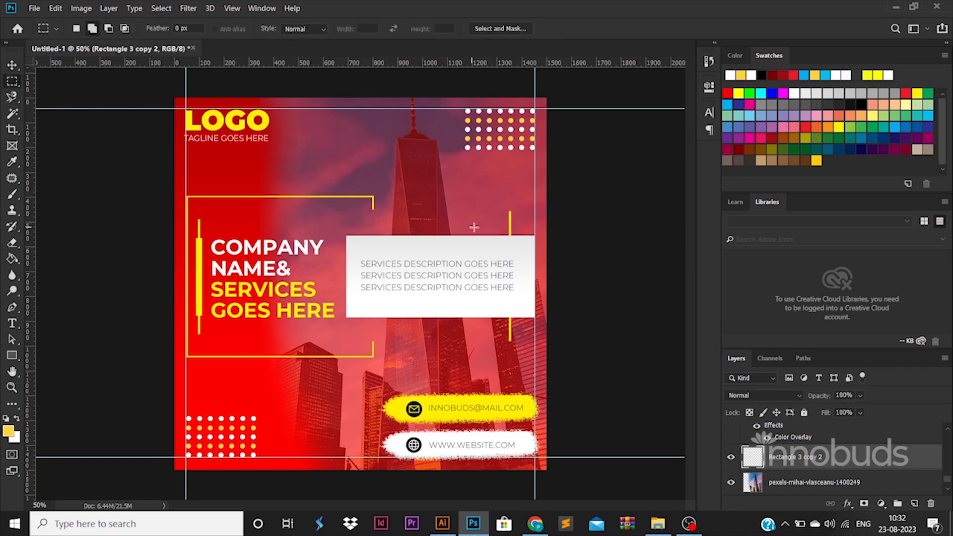
pyautogui.moveTo(483, 229); pyautogui.dragTo(539, 324)
pyautogui.hotkey('ctrl', 'd')
# Step: Save for Web at JPEG High as POSTER inside the videos project's 87-58 folder
pyautogui.hotkey('ctrl', 'alt', 'shift', 's')
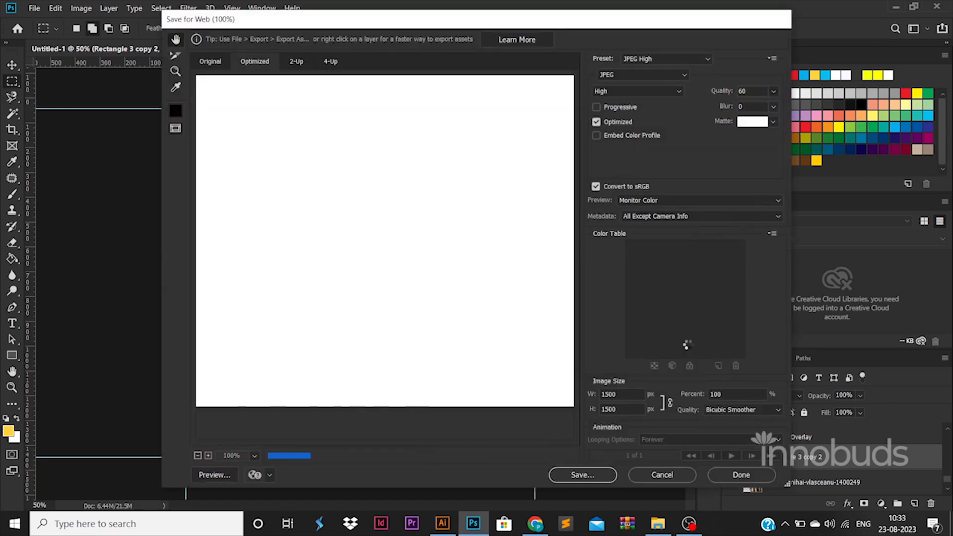
pyautogui.press('Return')
pyautogui.click(192, 30)
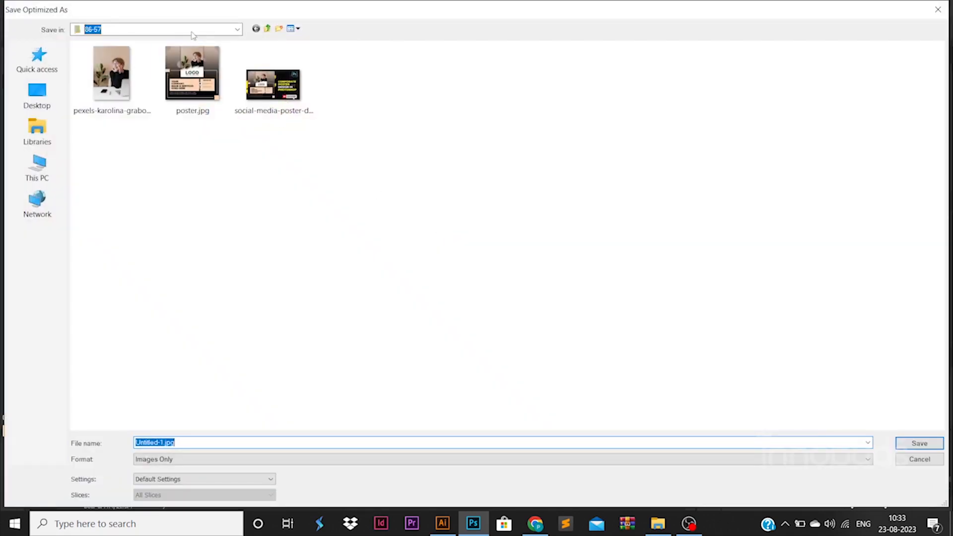
pyautogui.click(154, 210)
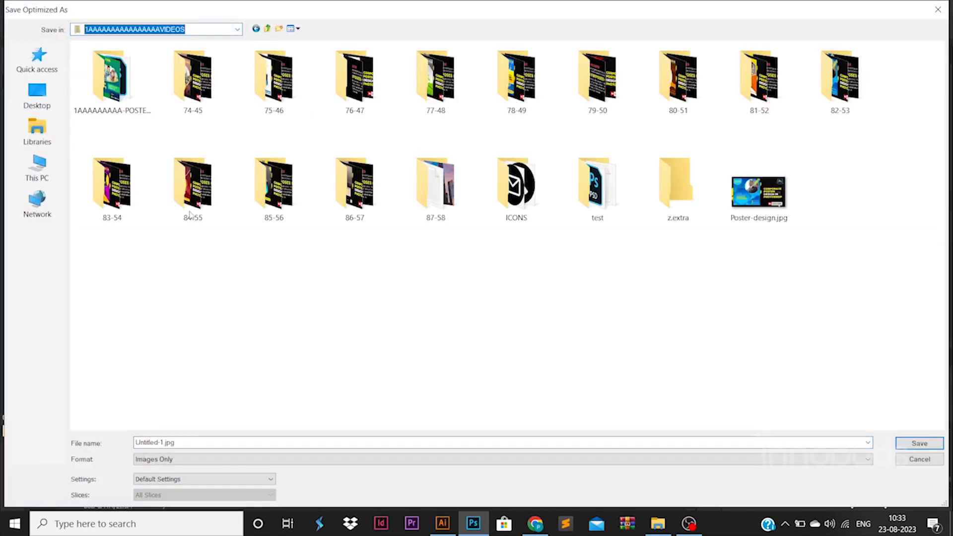
pyautogui.click(430, 198)
pyautogui.doubleClick(429, 197)
pyautogui.tripleClick(242, 443)
pyautogui.write('POSTER')
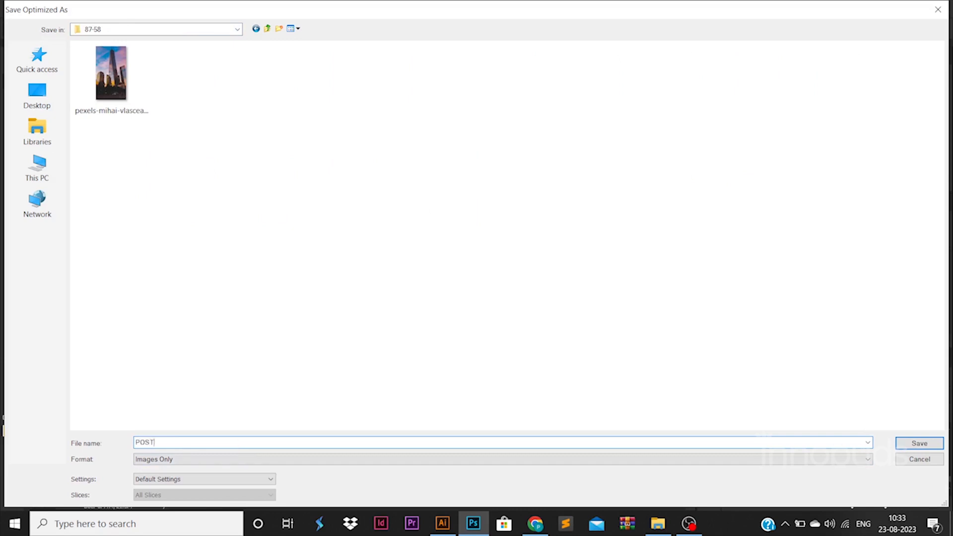
pyautogui.hotkey('ctrl', 'a')
pyautogui.press('Return')
pyautogui.click(658, 524)
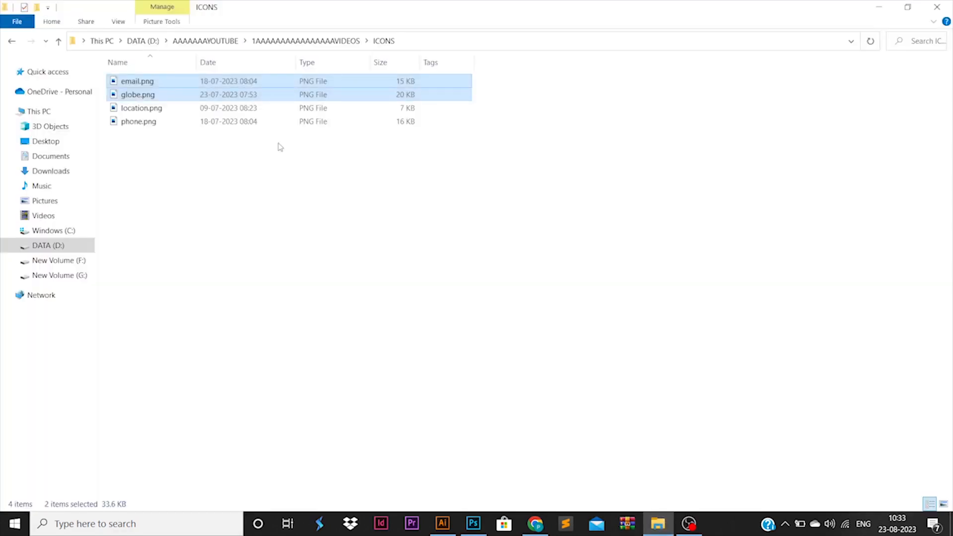
# Step: Open POSTER.jpg from the 87-58 folder with Photos through its right-click menu
pyautogui.click(320, 41)
pyautogui.doubleClick(278, 181)
pyautogui.click(278, 89)
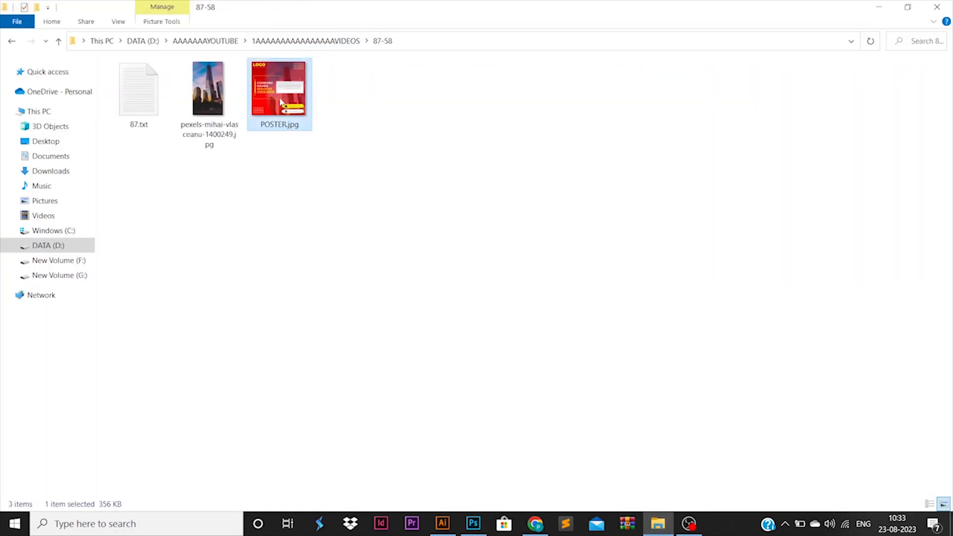
pyautogui.rightClick(280, 82)
pyautogui.click(288, 93)
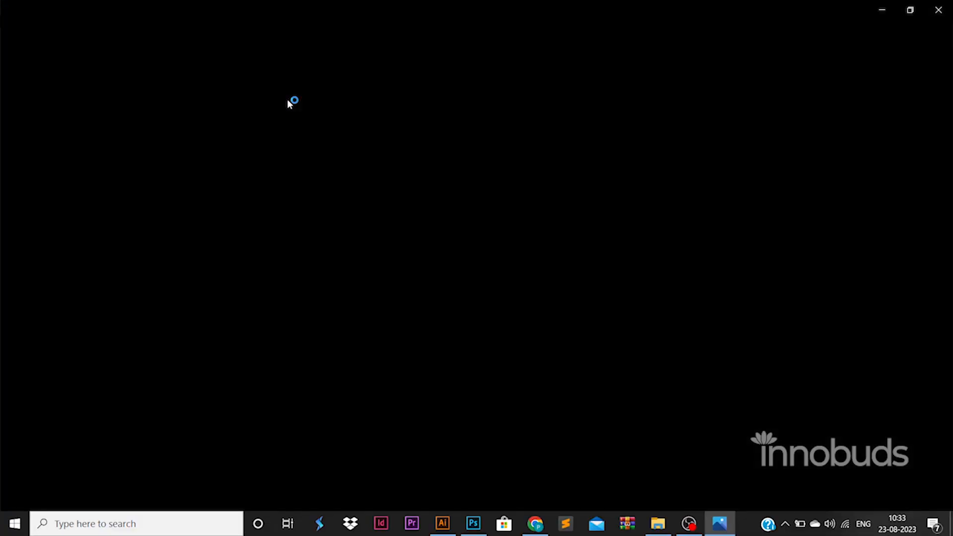